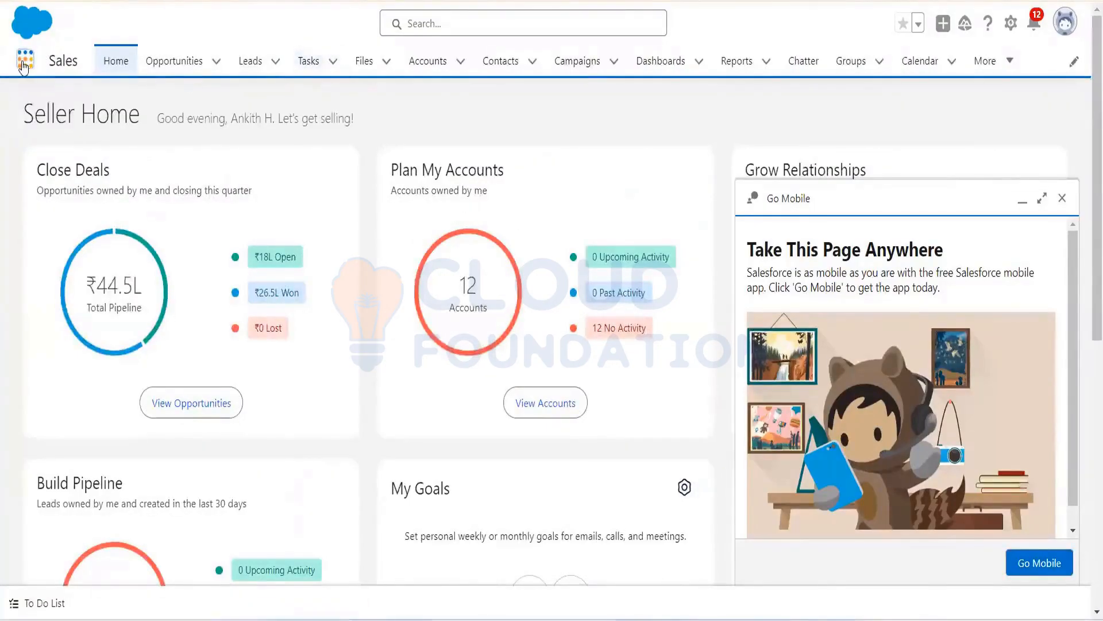
Step: Open Setup in a new tab from the gear menu and dismiss the browser's notification prompt
left_click(1011, 26)
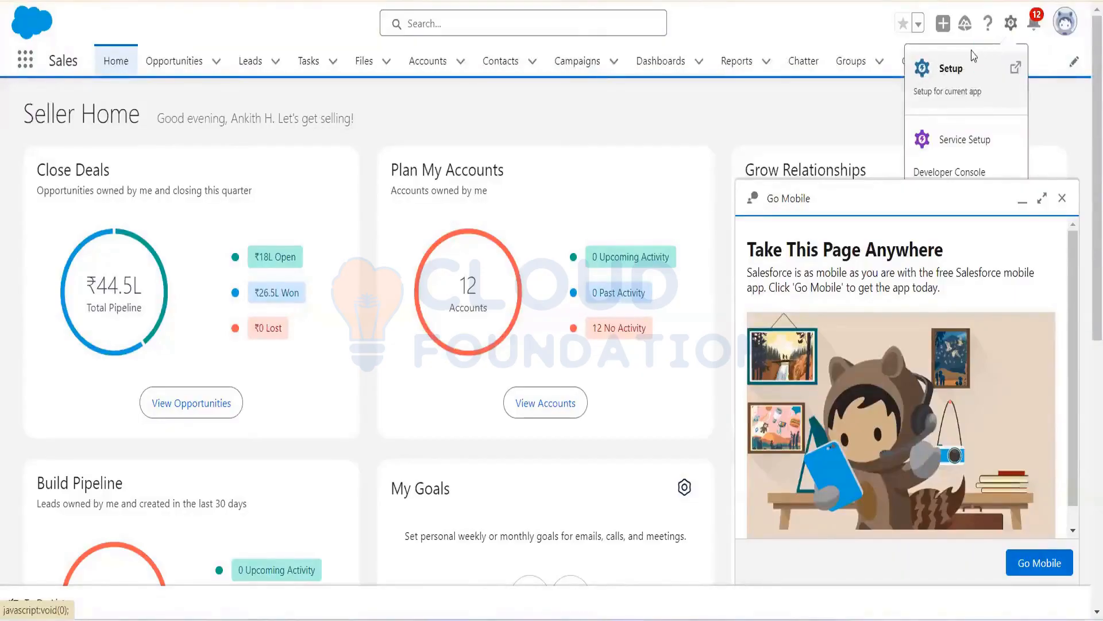
left_click(940, 72)
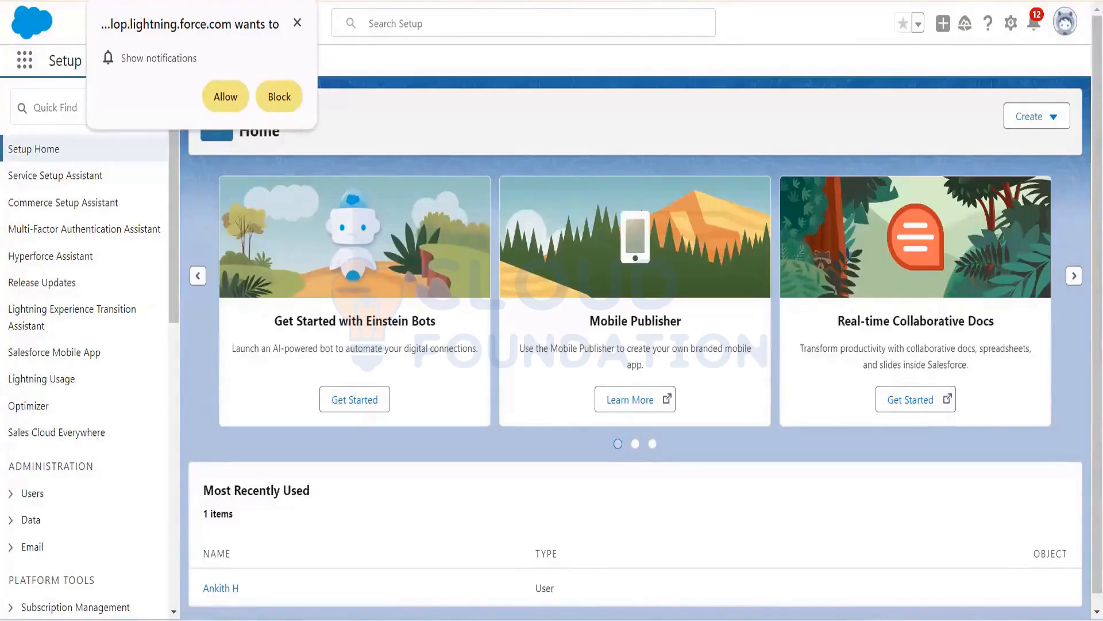
left_click(298, 23)
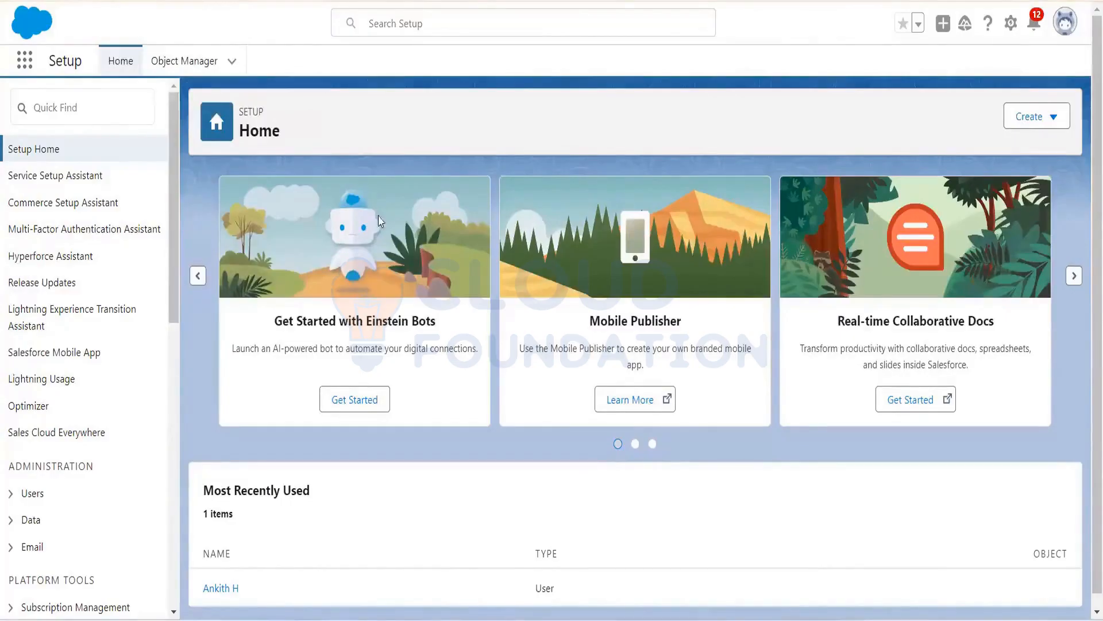
Step: Review the Account object's 40 fields and relationships in Object Manager, then return to the object list
left_click(185, 62)
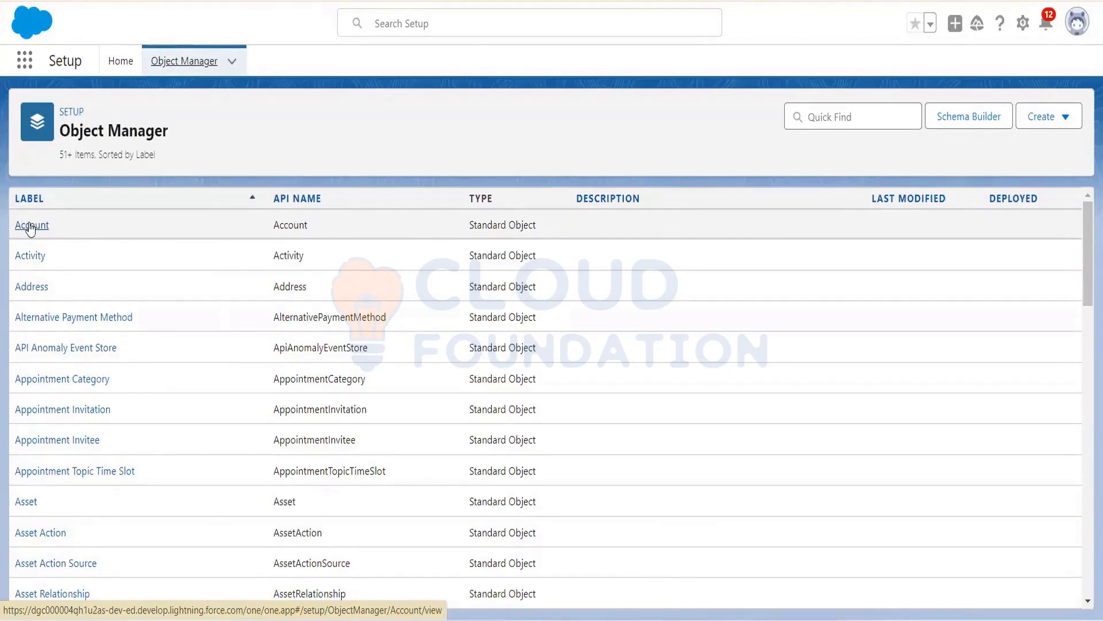
left_click(31, 228)
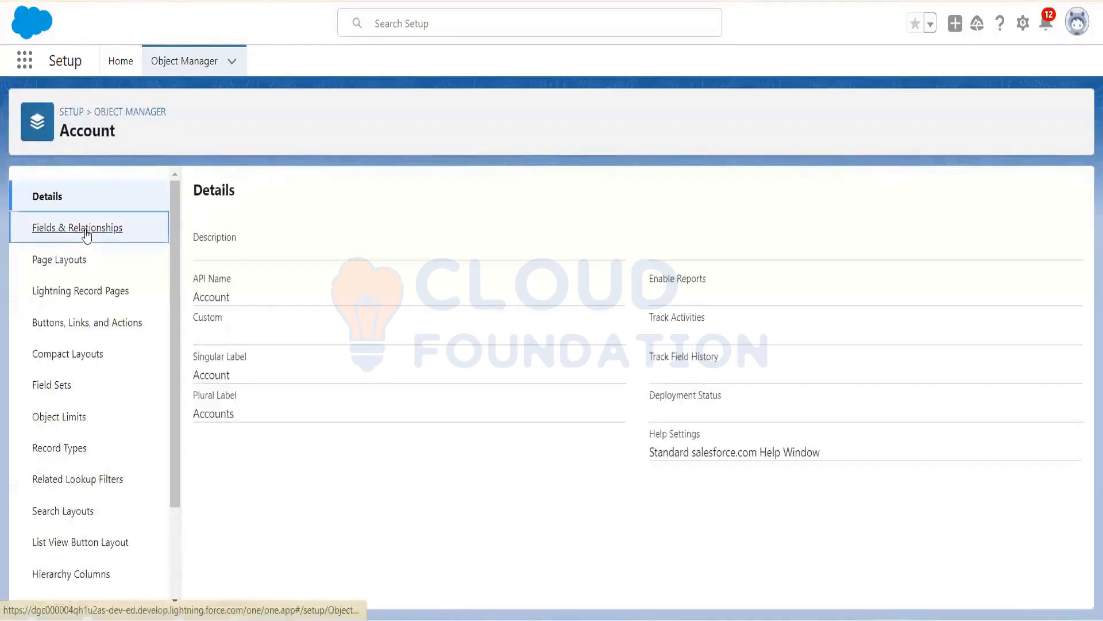
left_click(88, 234)
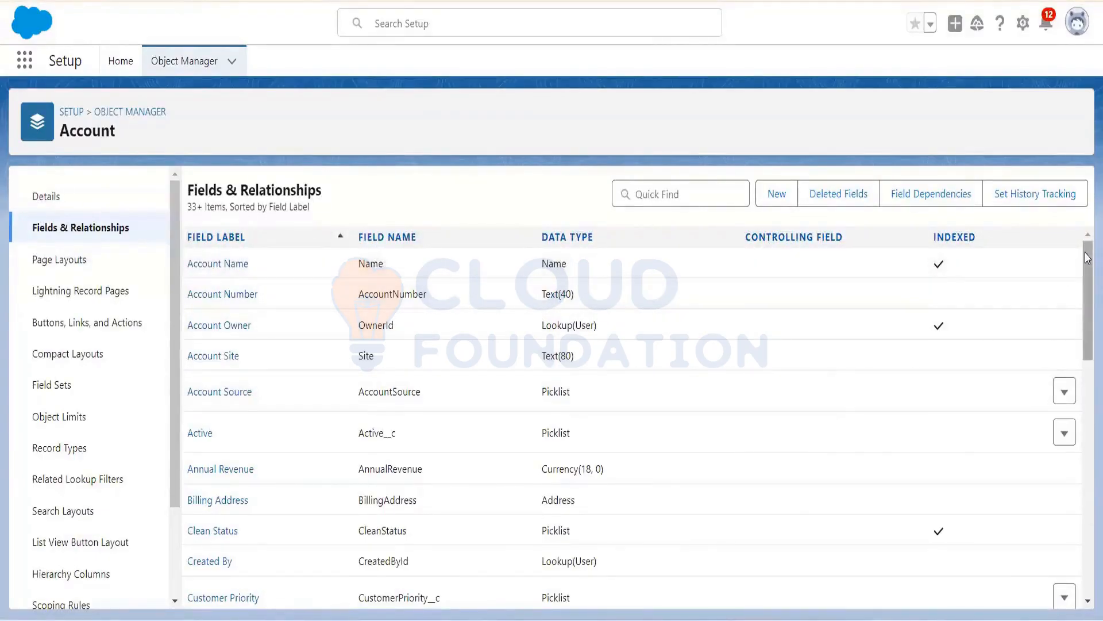
left_click_drag(1088, 258, 1054, 294)
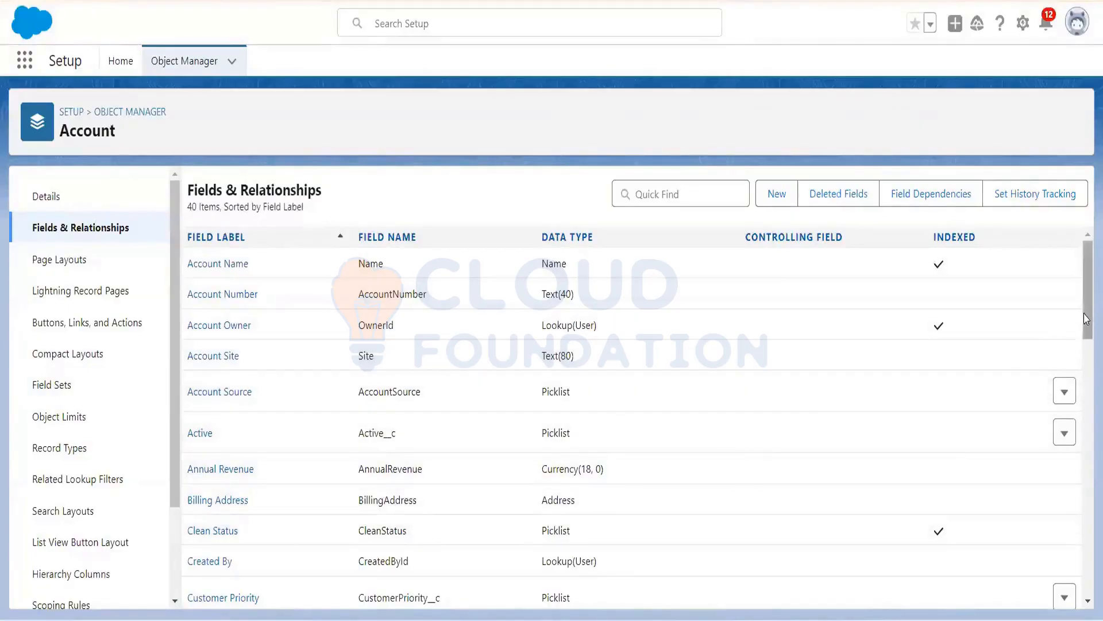
scroll(1086, 305, "down", 10)
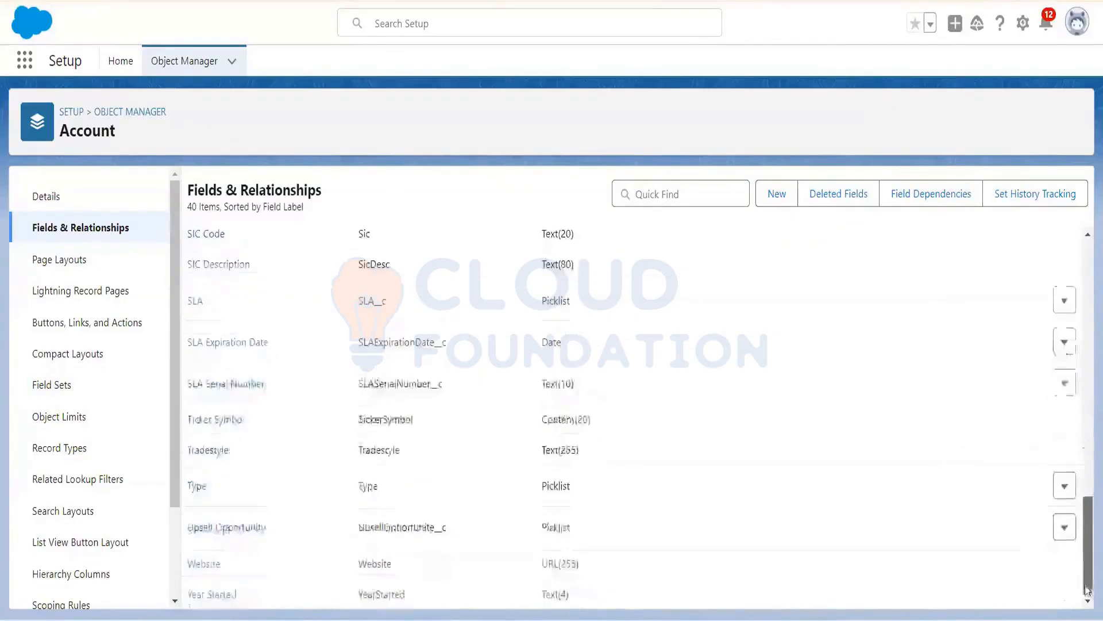
scroll(1088, 438, "up", 5)
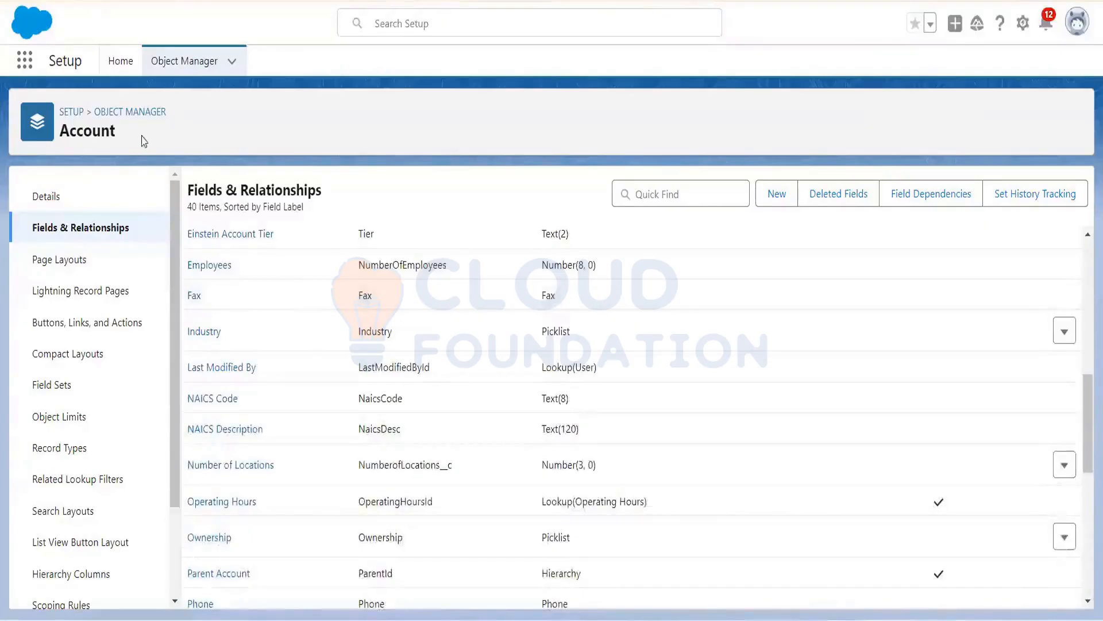
left_click(118, 113)
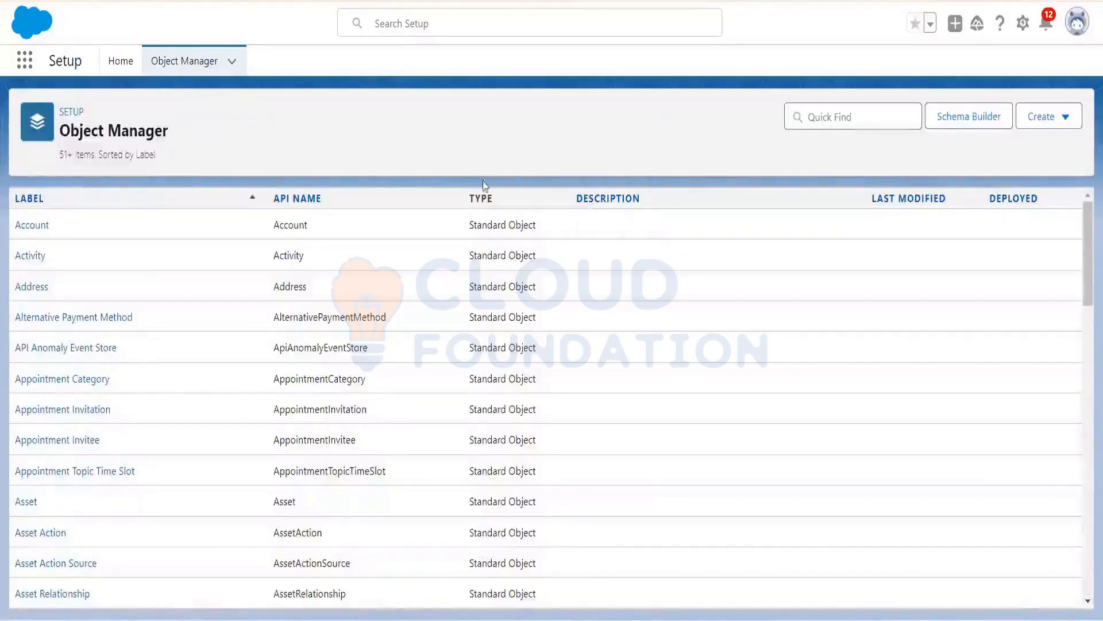
left_click(816, 117)
Step: Filter Object Manager for Lead and open the Lead object's Fields & Relationships list
type("l")
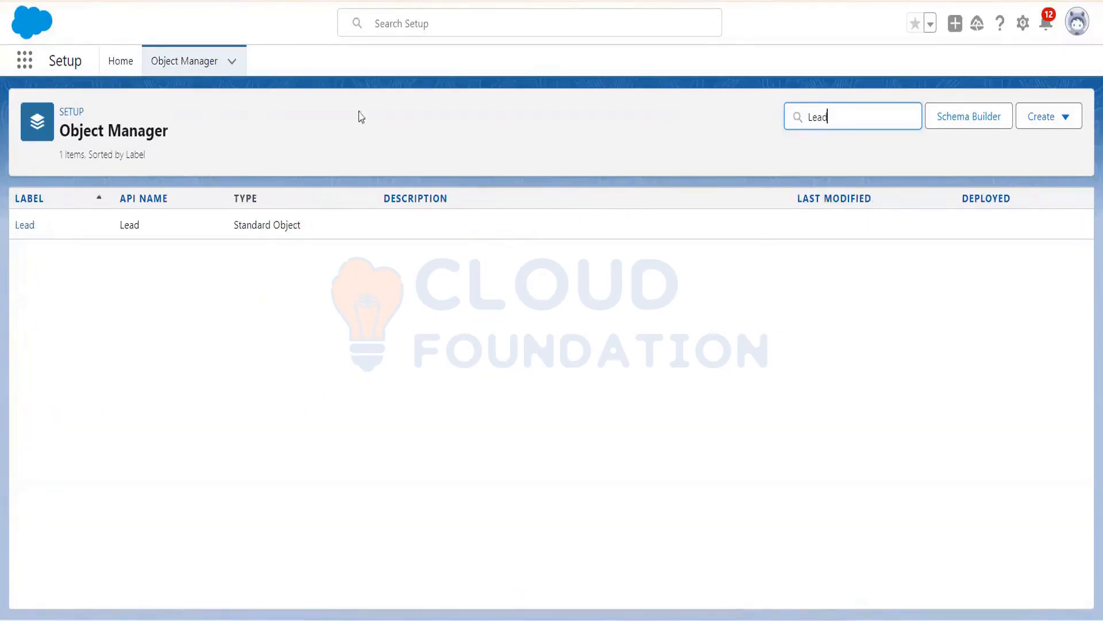
left_click(31, 224)
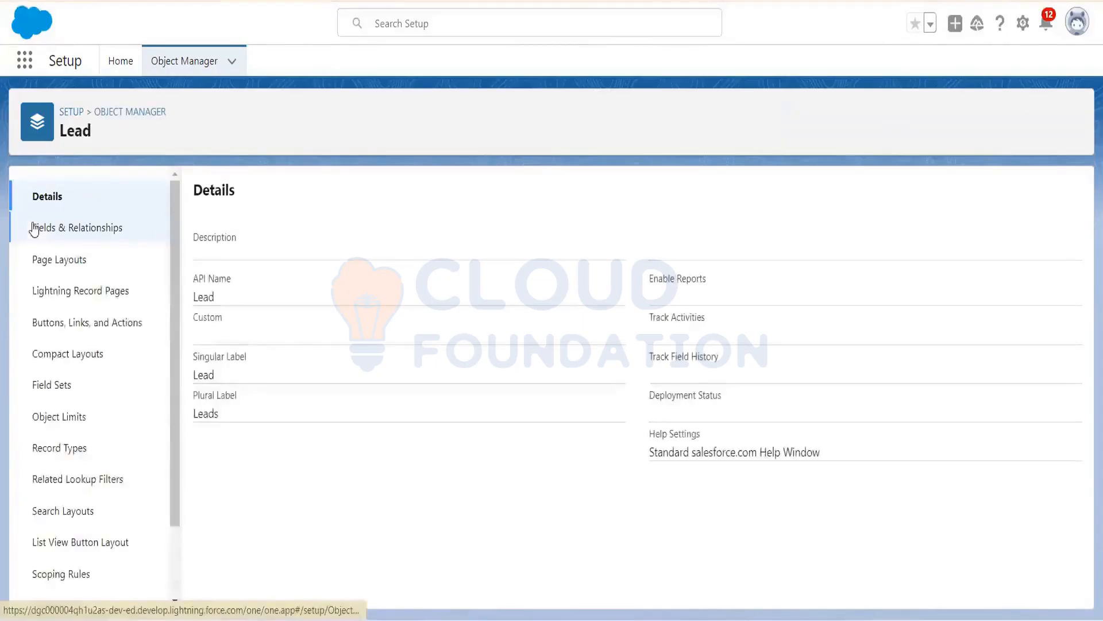
left_click(69, 229)
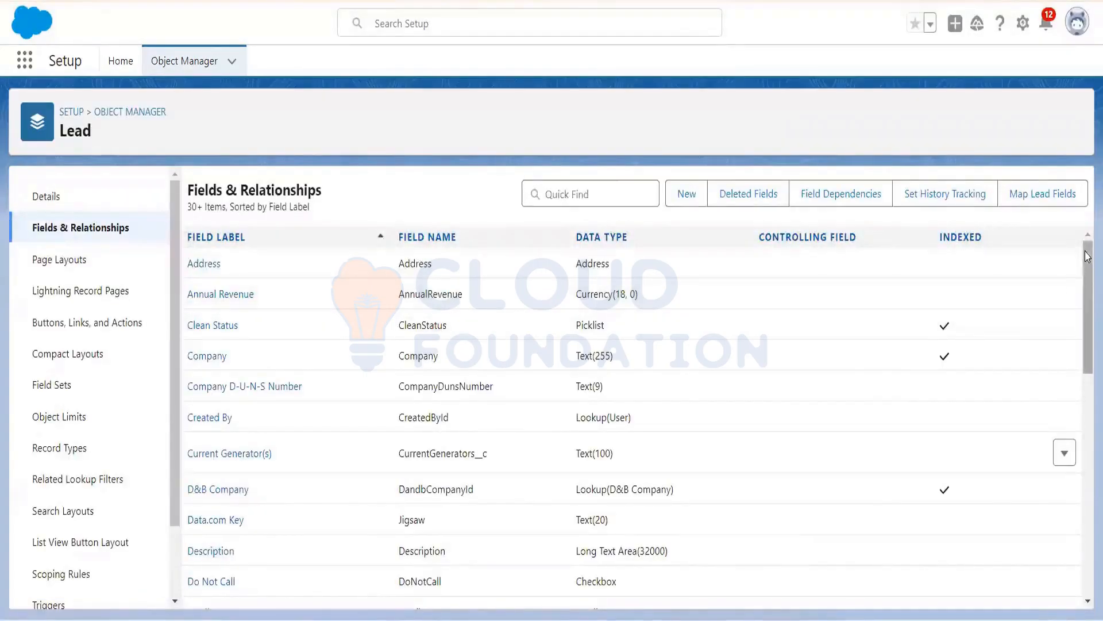
left_click_drag(1088, 253, 1088, 322)
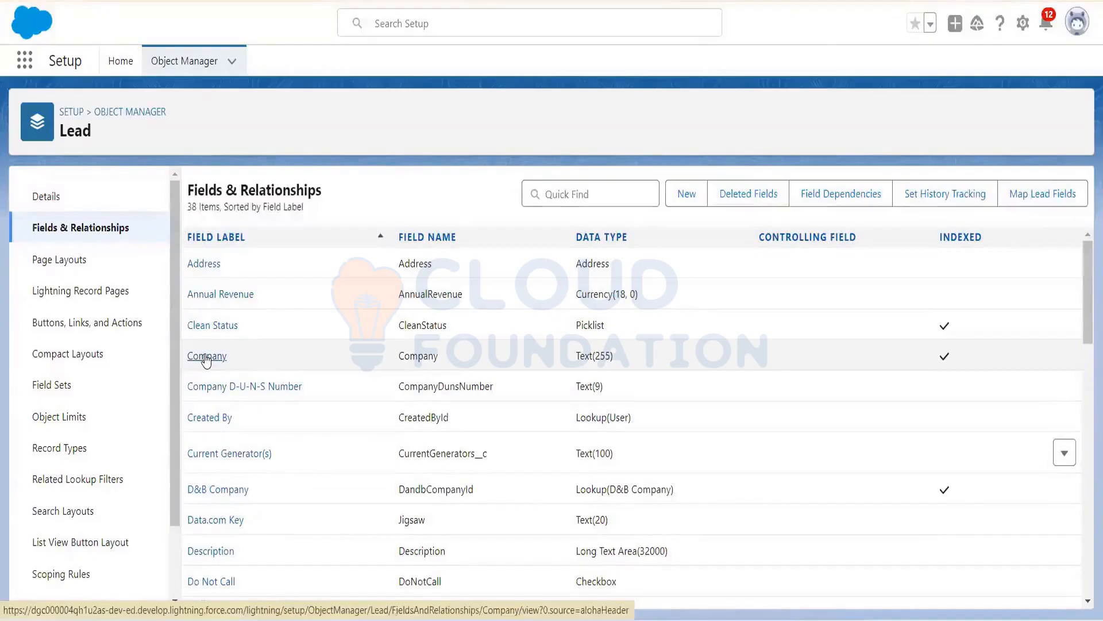
Step: Inspect the Company field's label and Text data type, then go back to the full object list
left_click(206, 356)
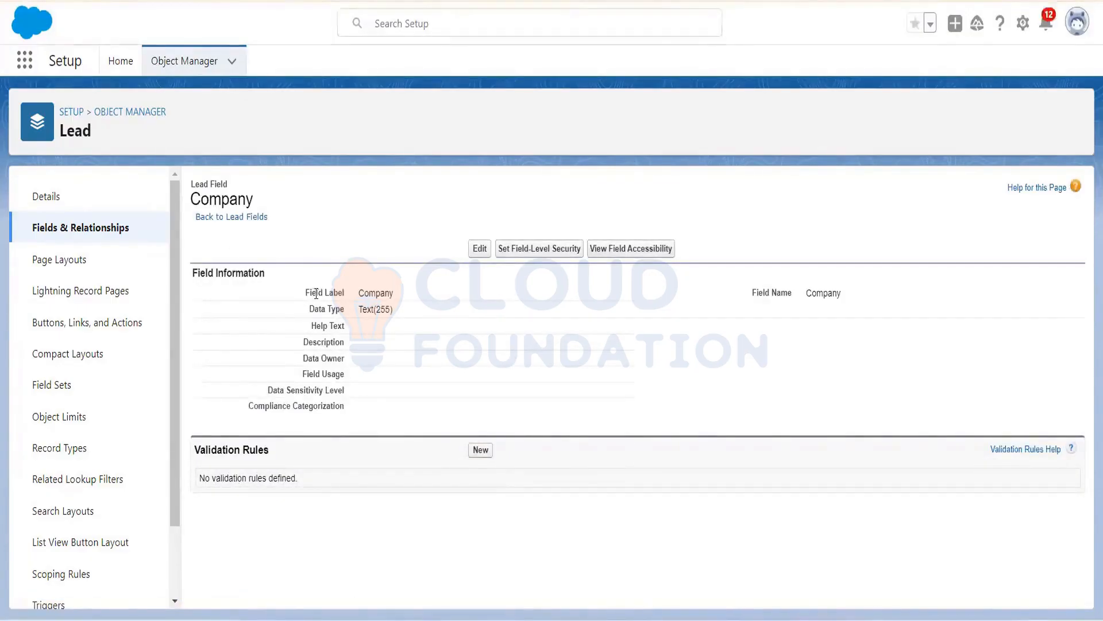
double_click(383, 292)
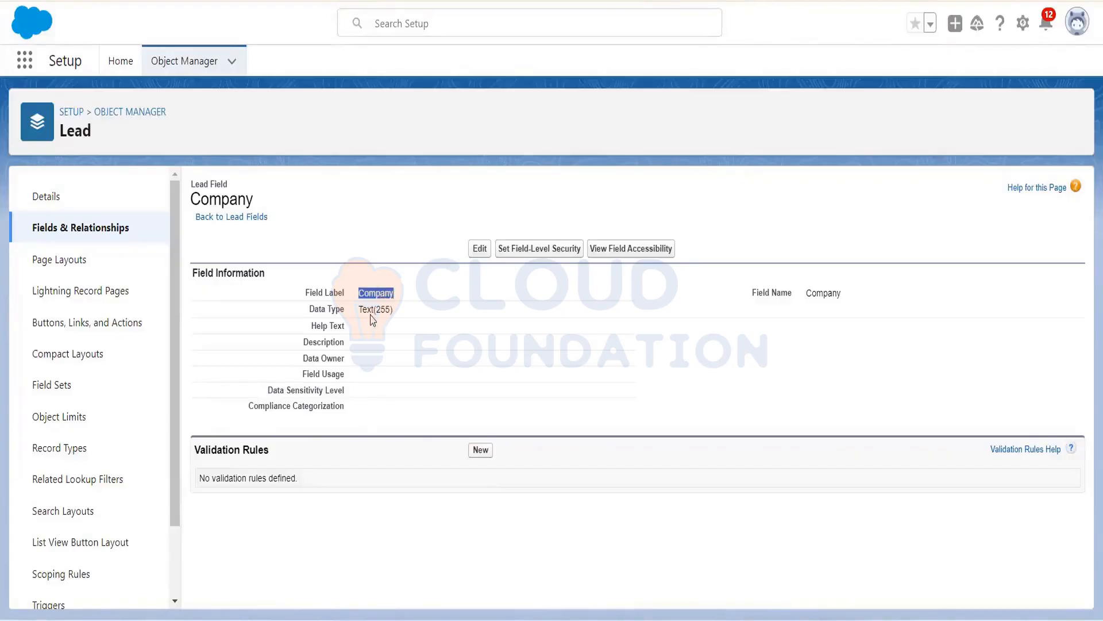
double_click(372, 315)
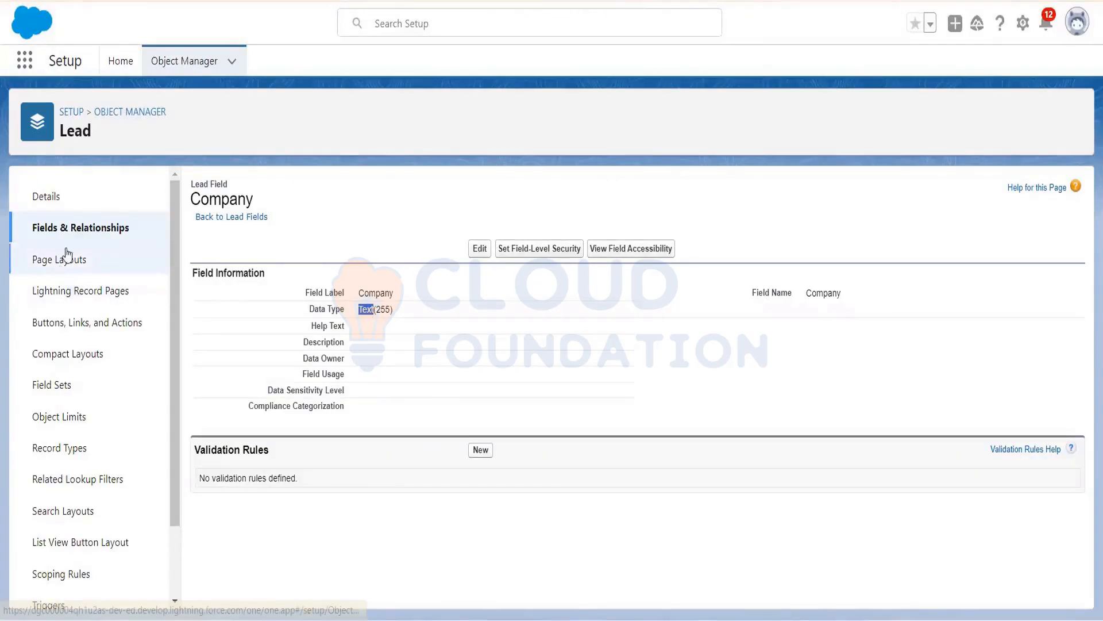
left_click(79, 229)
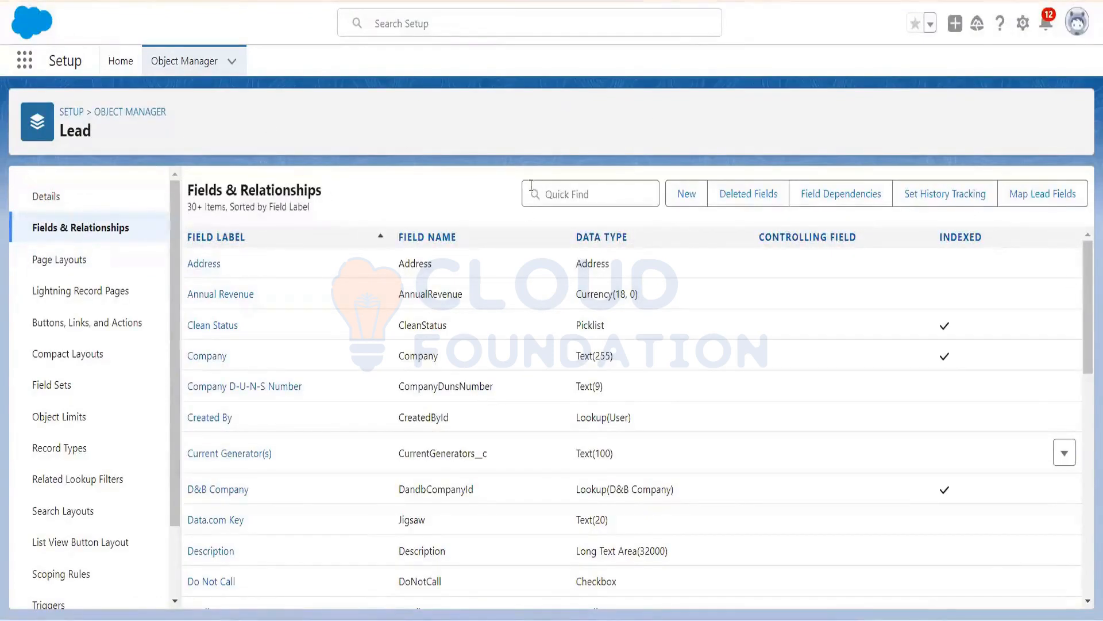
left_click(217, 66)
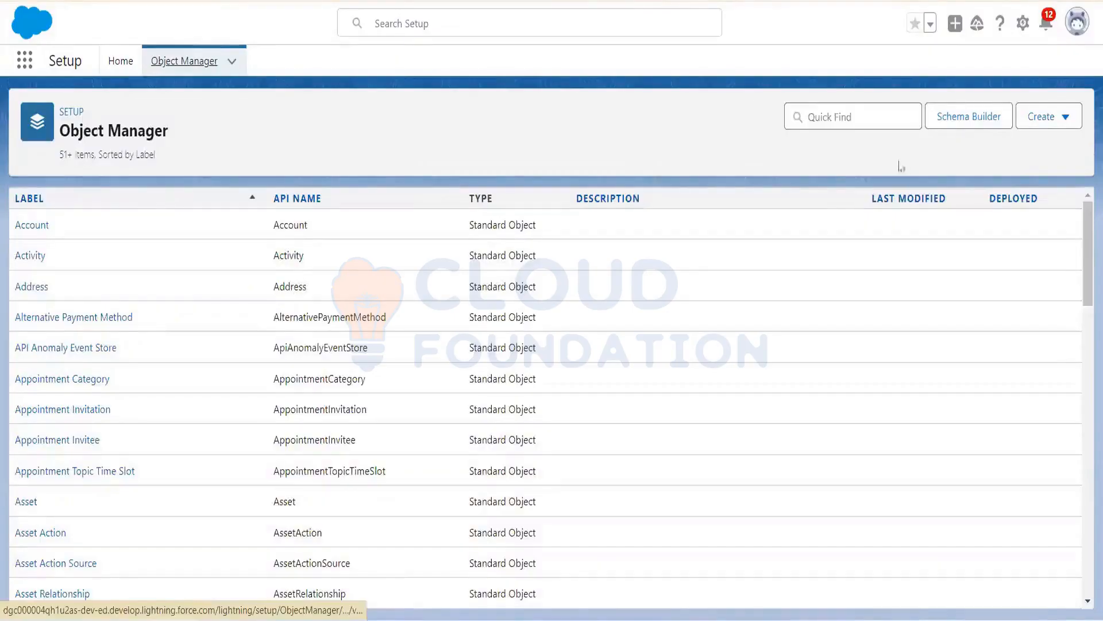
Step: Start a new custom object labelled Student and fill in its plural label
left_click(1066, 119)
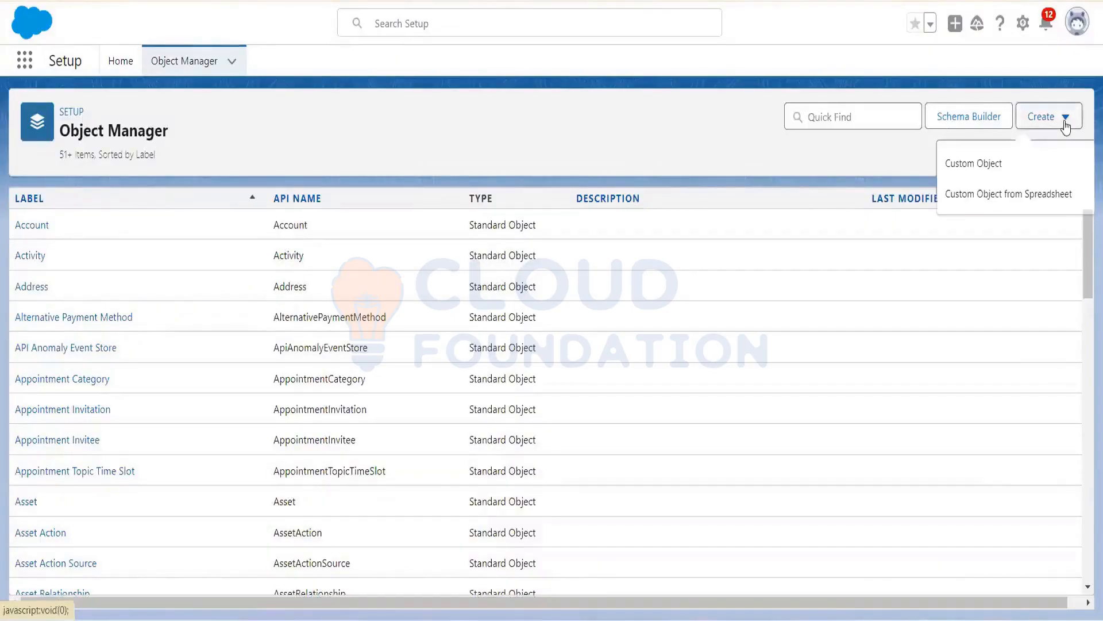
left_click(984, 163)
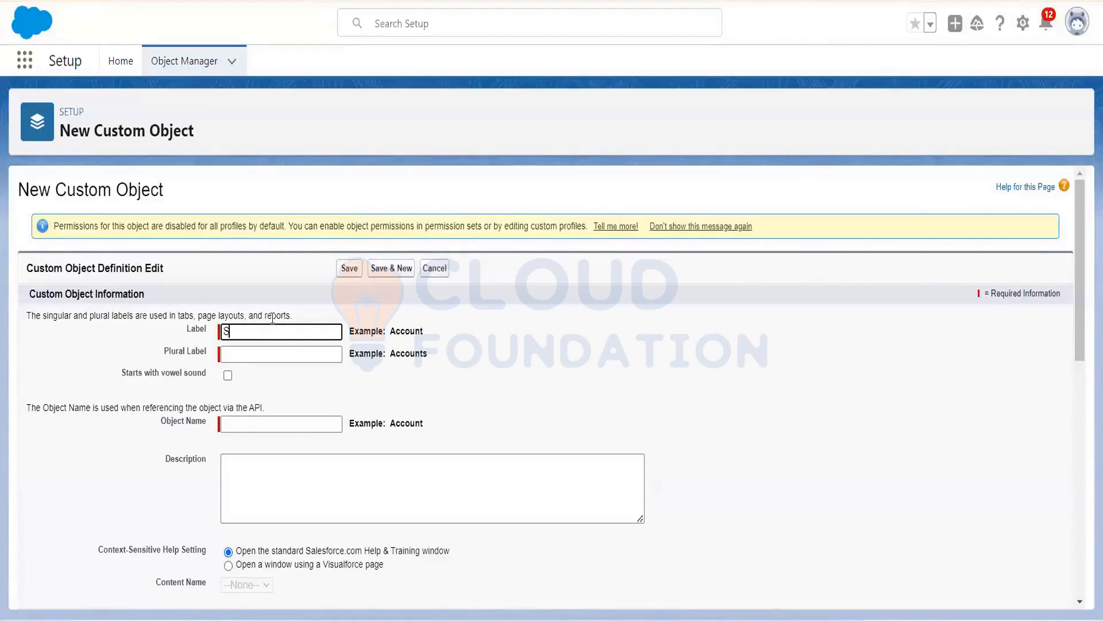
type("udent")
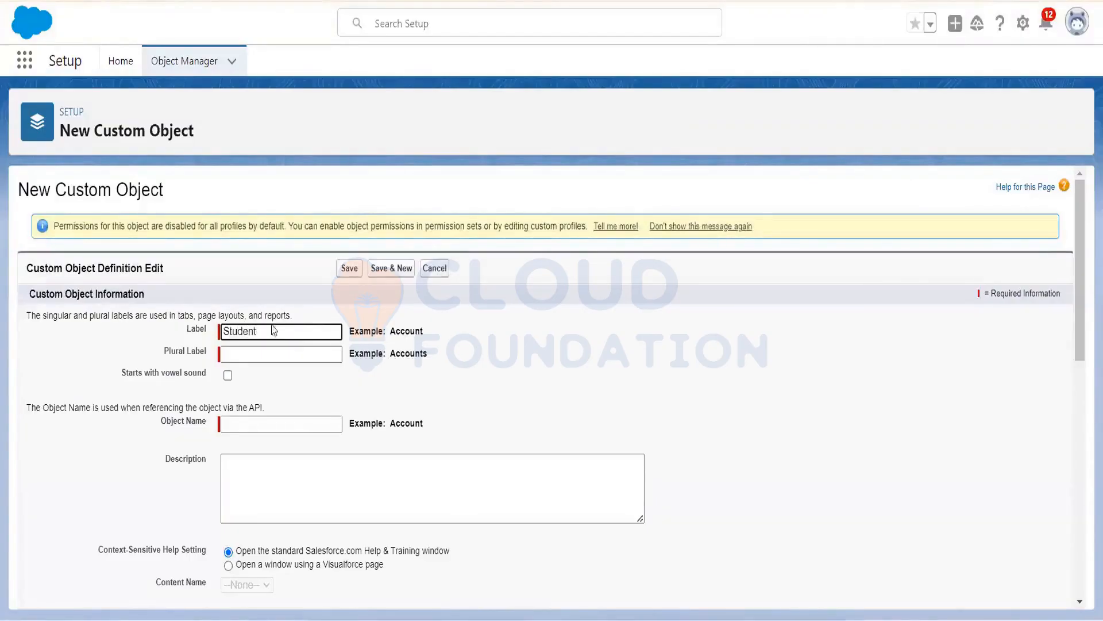
left_click(271, 358)
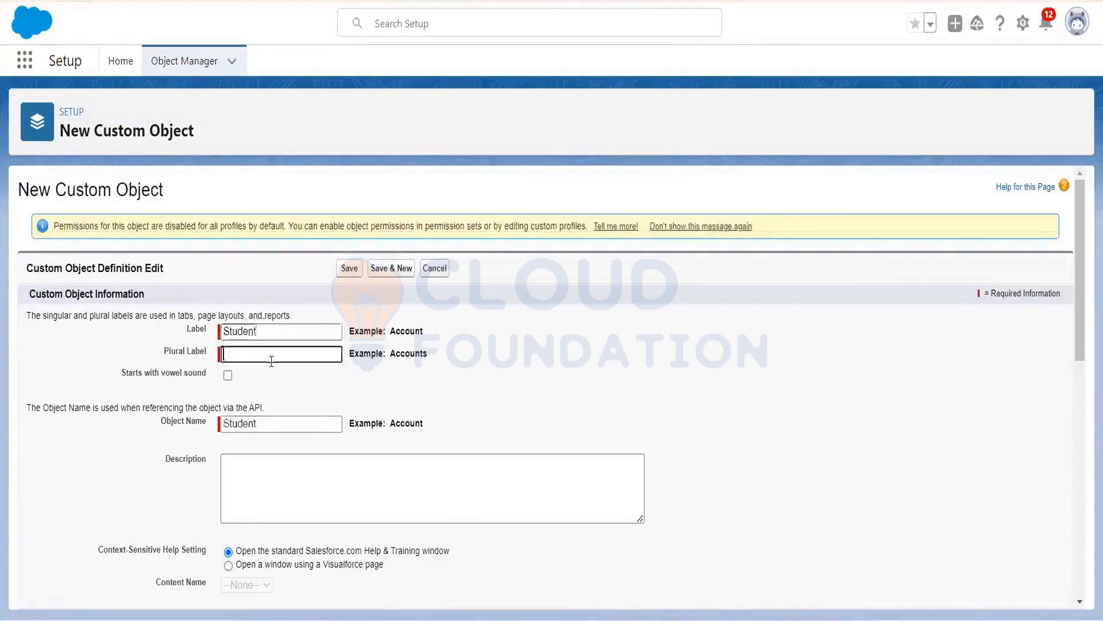
type("St")
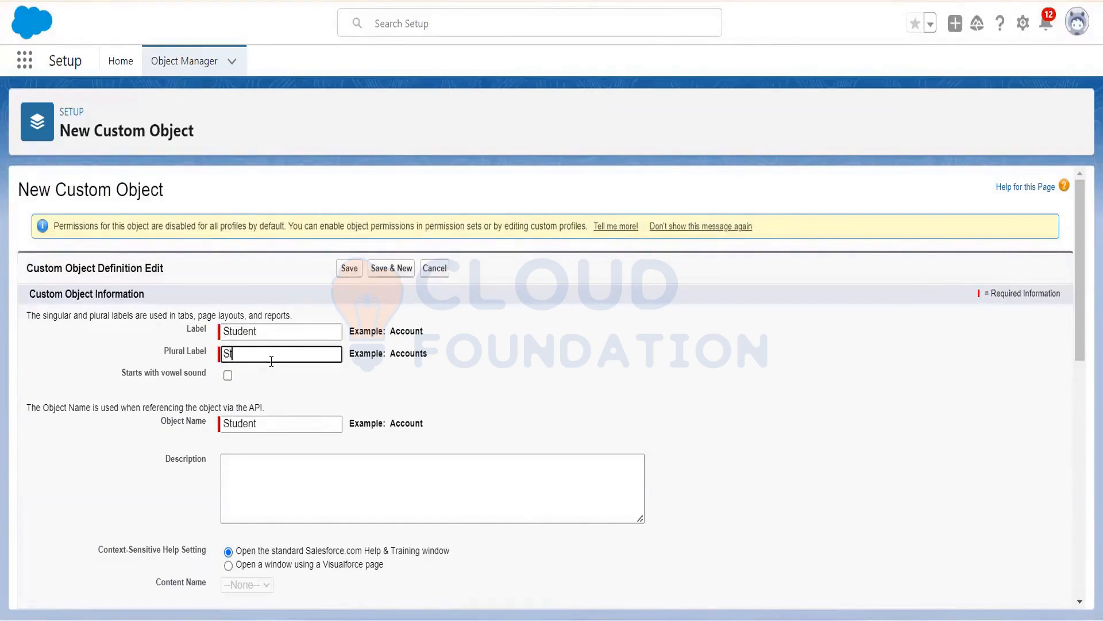
type("udents")
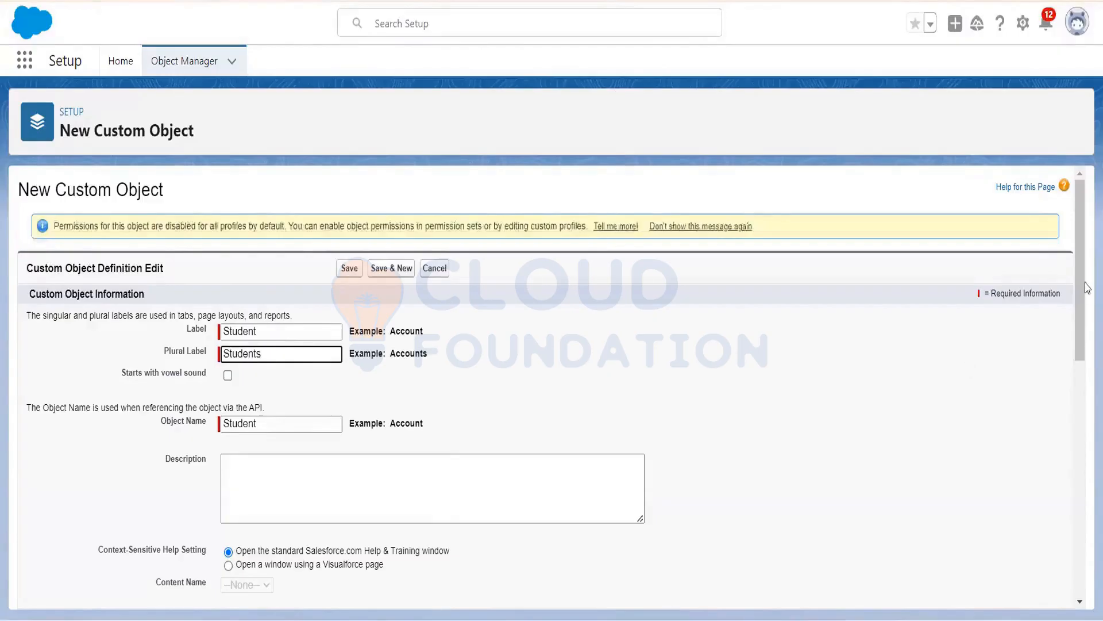
scroll(1074, 327, "down", 10)
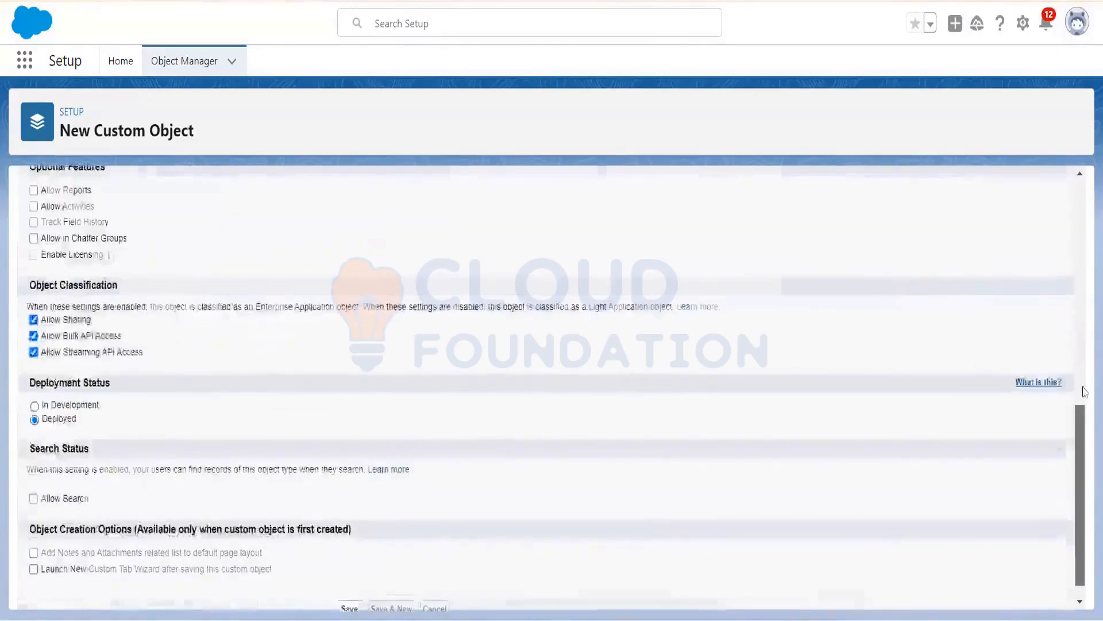
scroll(1084, 391, "up", 5)
scroll(1086, 437, "down", 4)
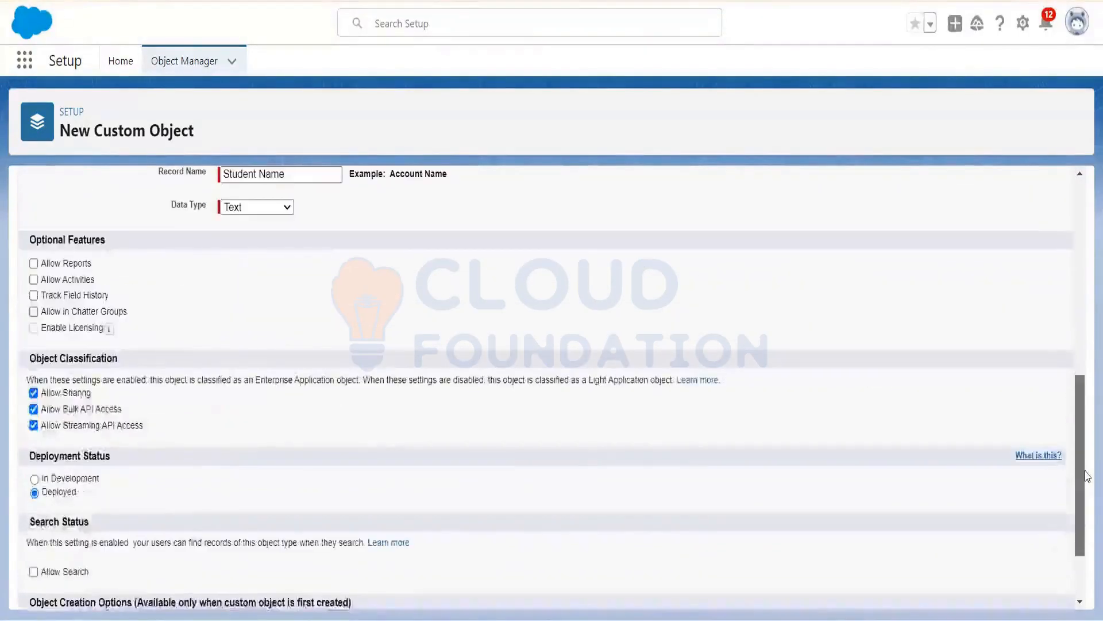
scroll(1086, 476, "down", 3)
scroll(1085, 402, "up", 10)
scroll(1084, 345, "down", 6)
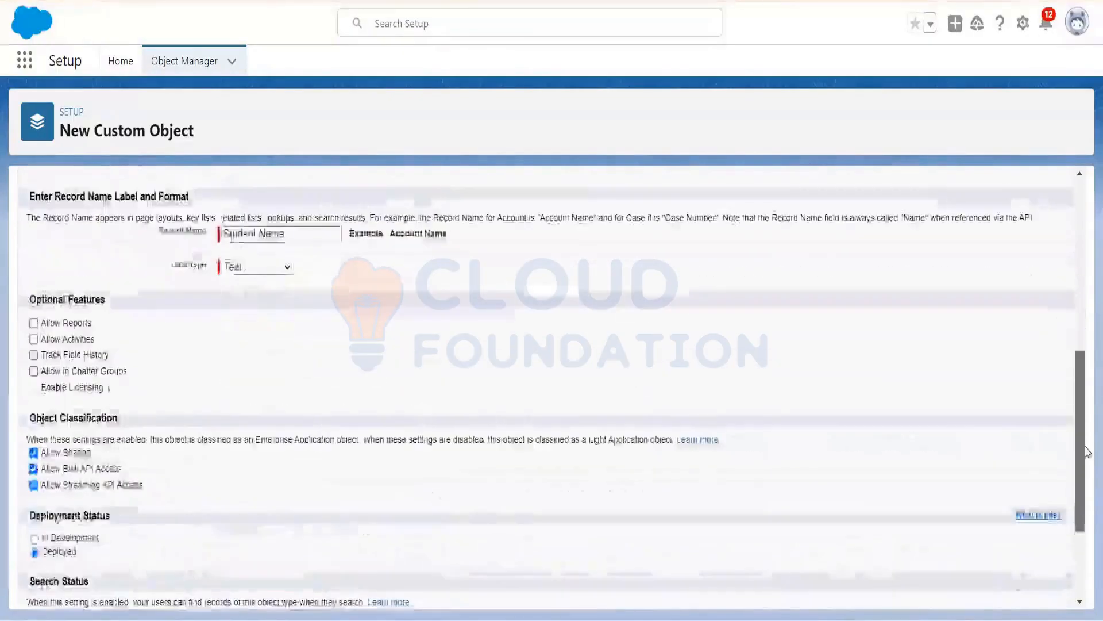
scroll(1086, 451, "down", 3)
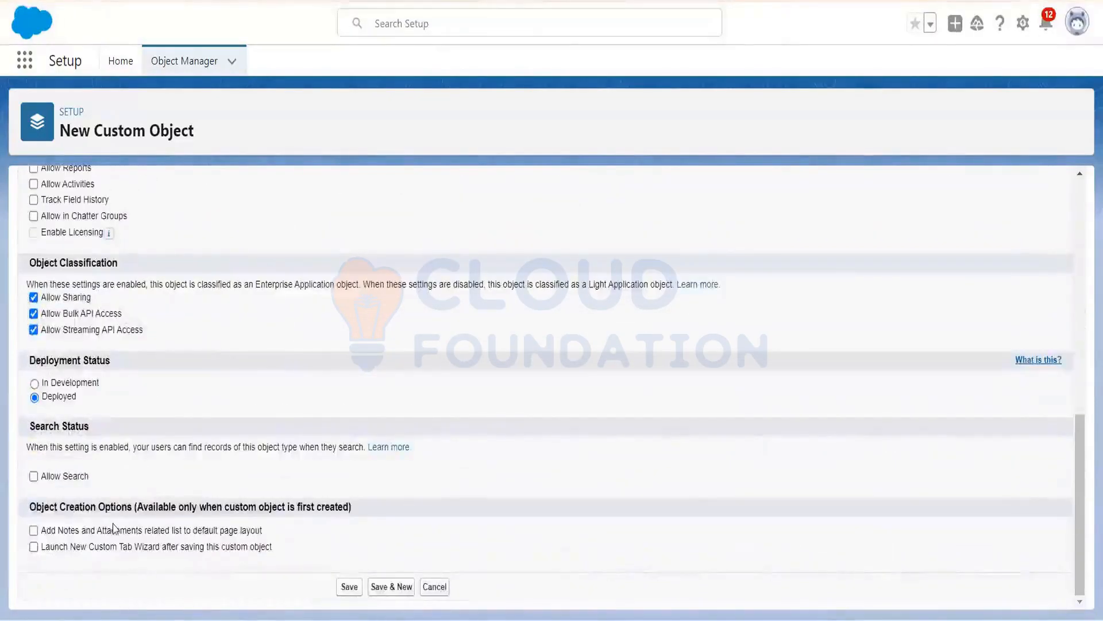
Step: Enable Notes and Attachments and the custom tab wizard, then save the Student object
left_click(34, 532)
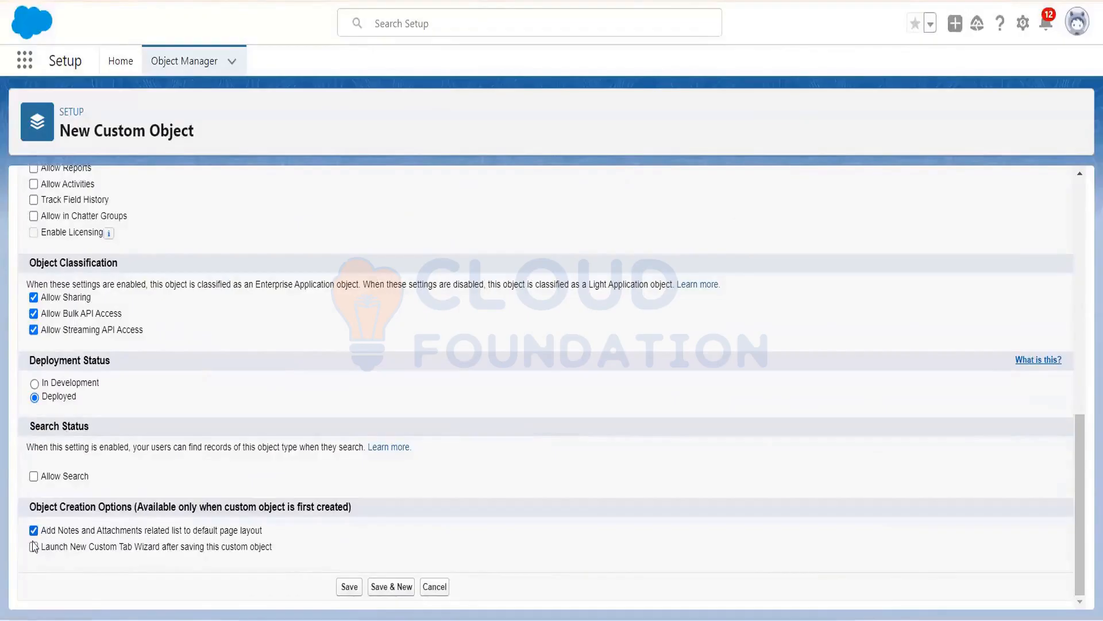
left_click(33, 547)
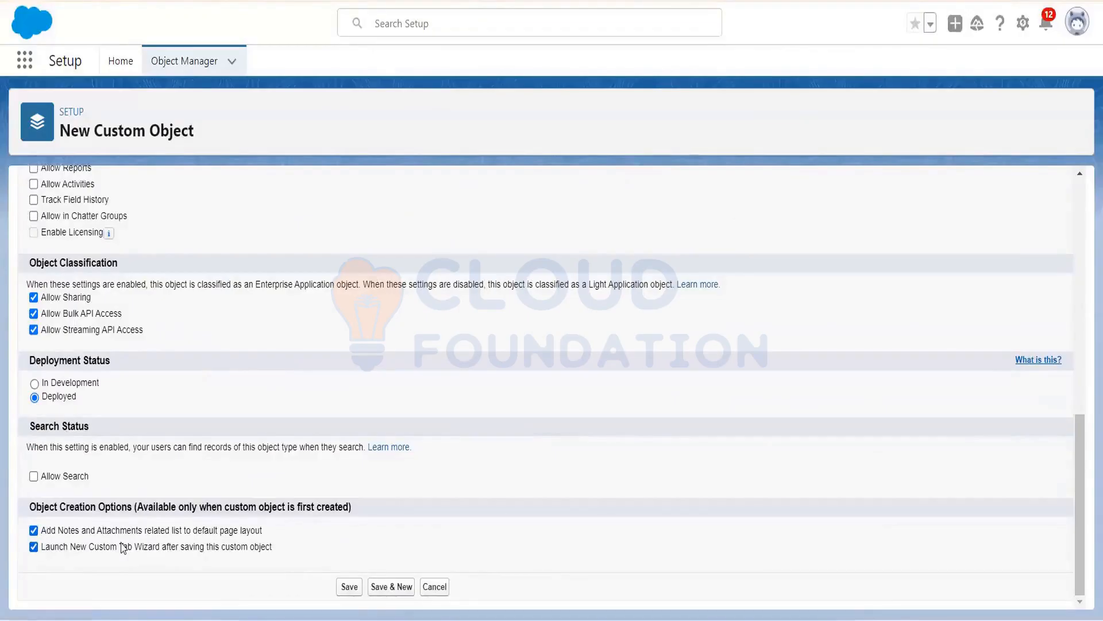
left_click(352, 591)
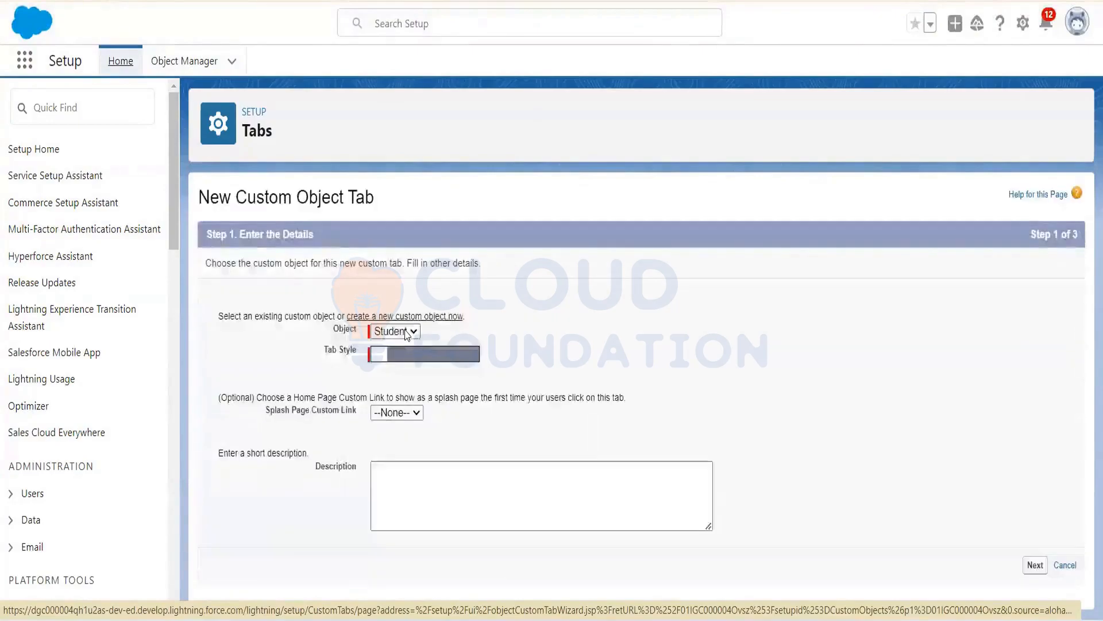
Step: Create a Bell-styled Student tab with default profile visibility, added to all custom apps
left_click(409, 333)
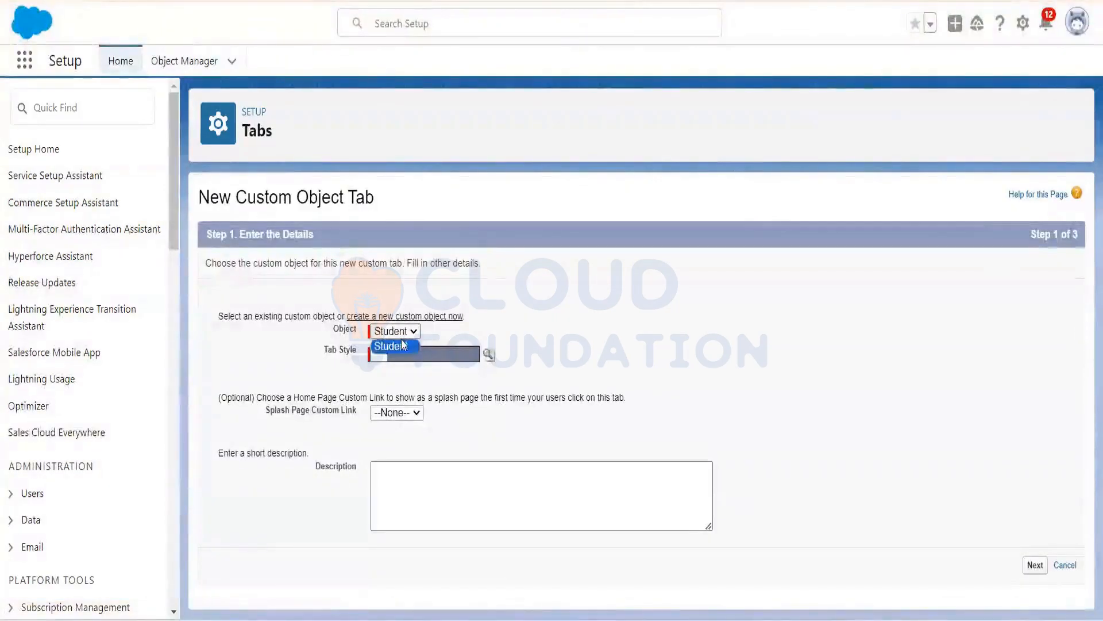
left_click(407, 345)
left_click(489, 354)
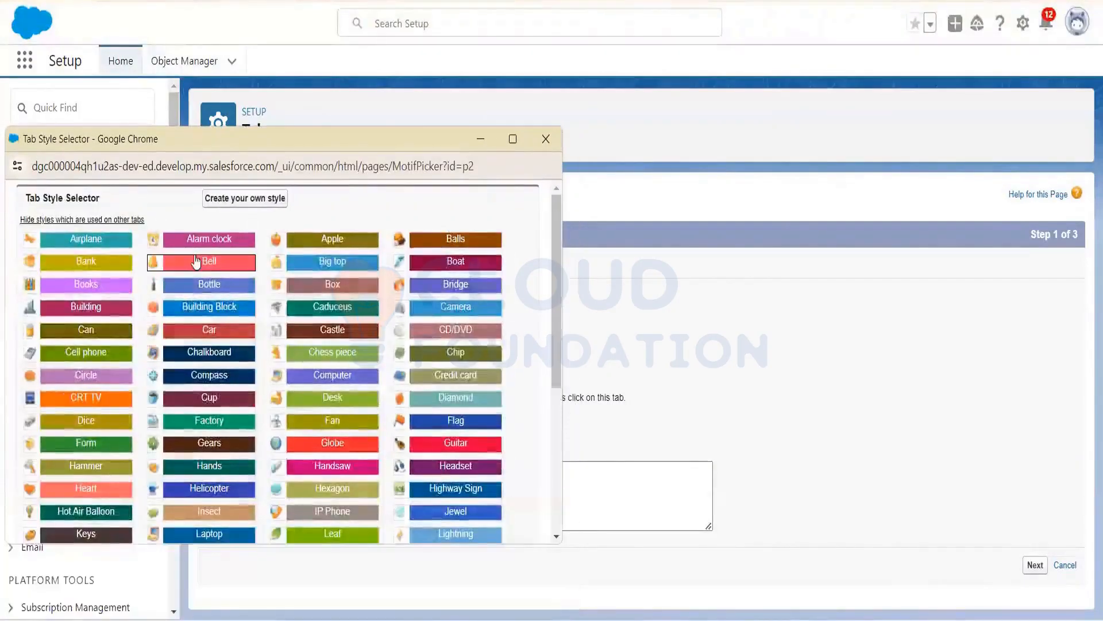
left_click(196, 261)
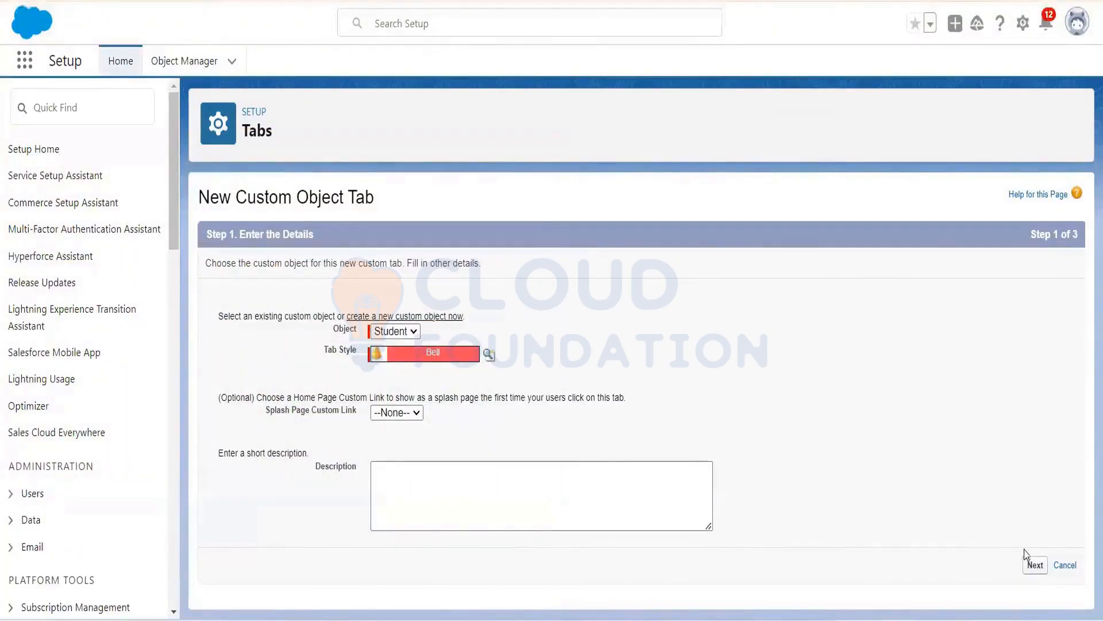
left_click(1041, 569)
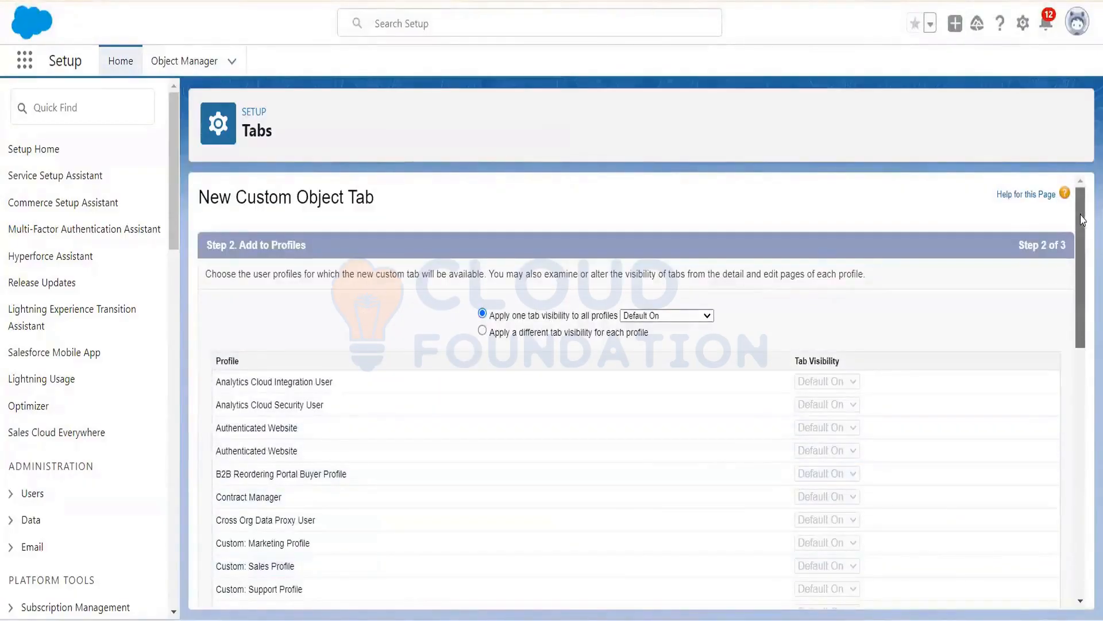
left_click_drag(1081, 247, 1089, 547)
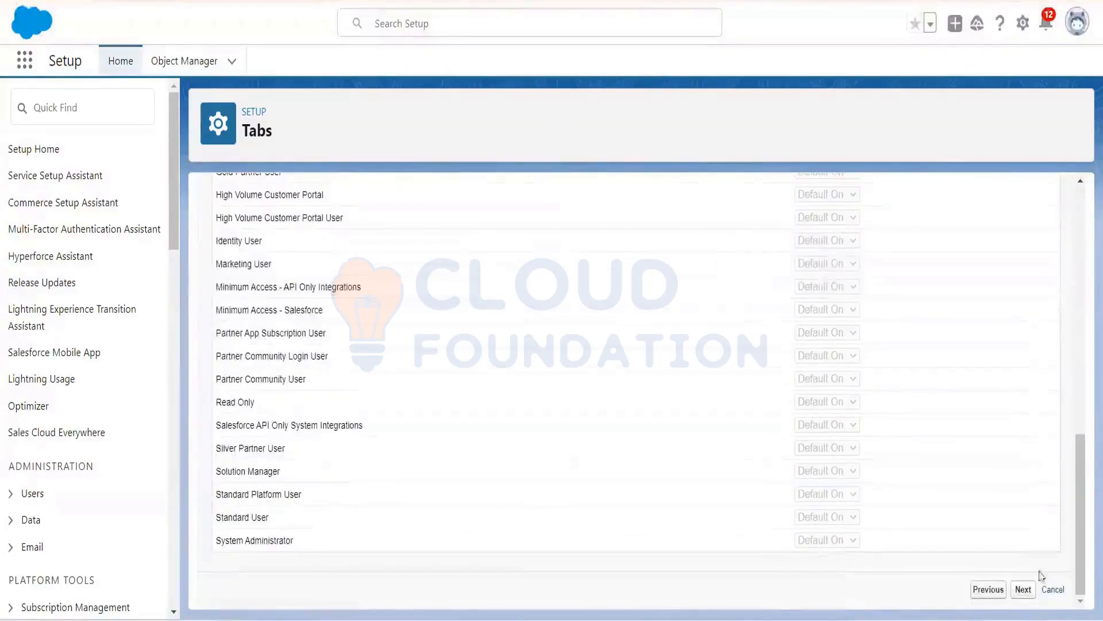
left_click(1021, 596)
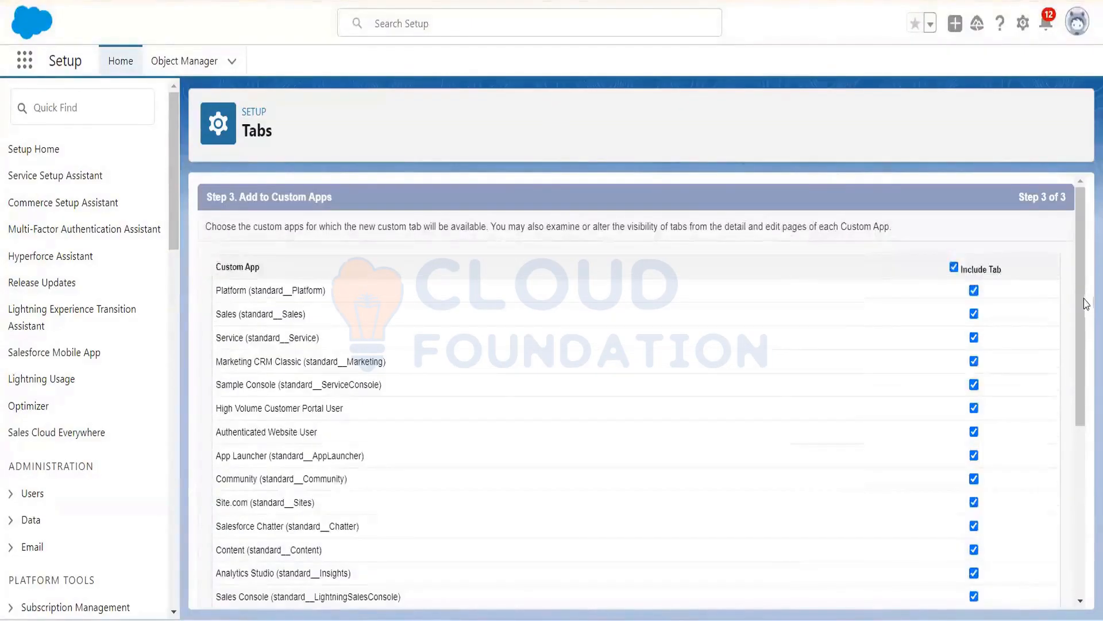
left_click_drag(1082, 300, 1080, 517)
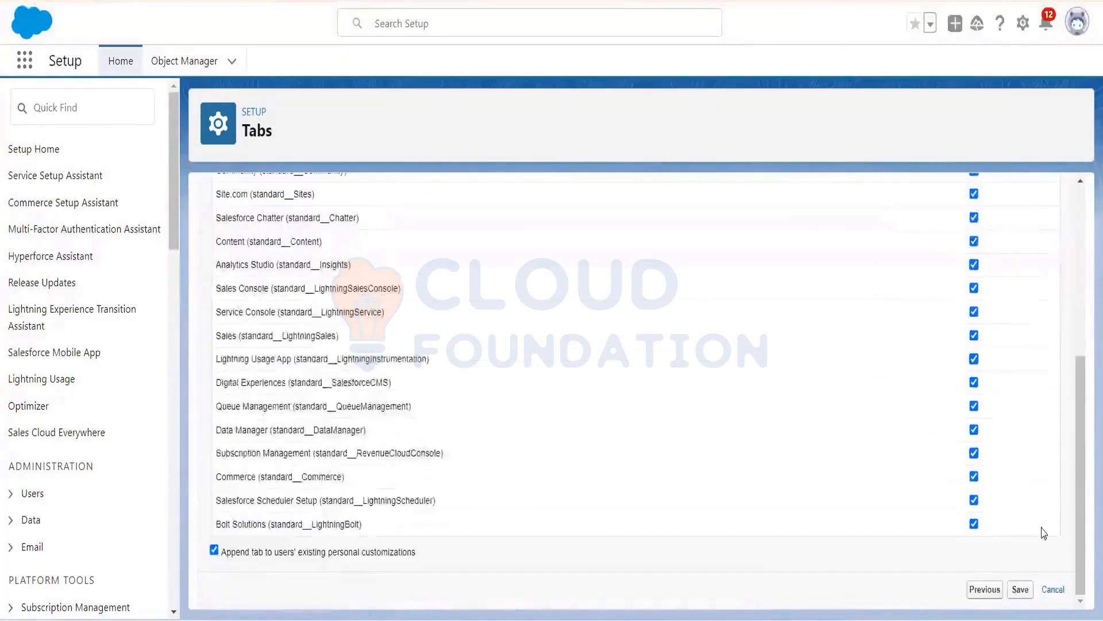
left_click(1020, 589)
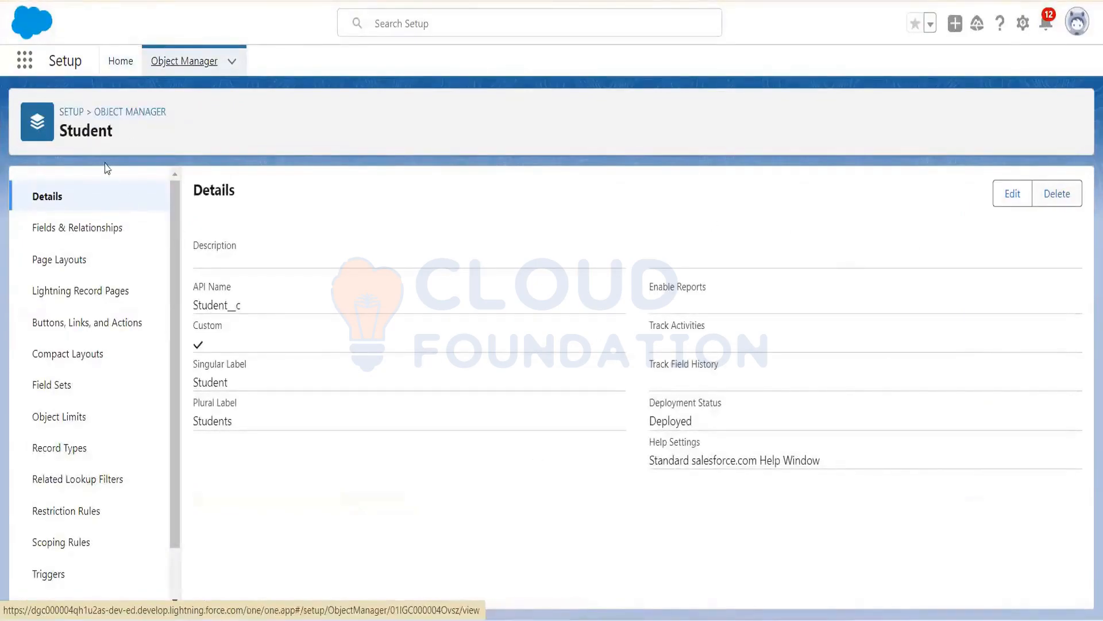
Step: Find 'Student' in Object Manager and start a new field from its Fields & Relationships
left_click(118, 111)
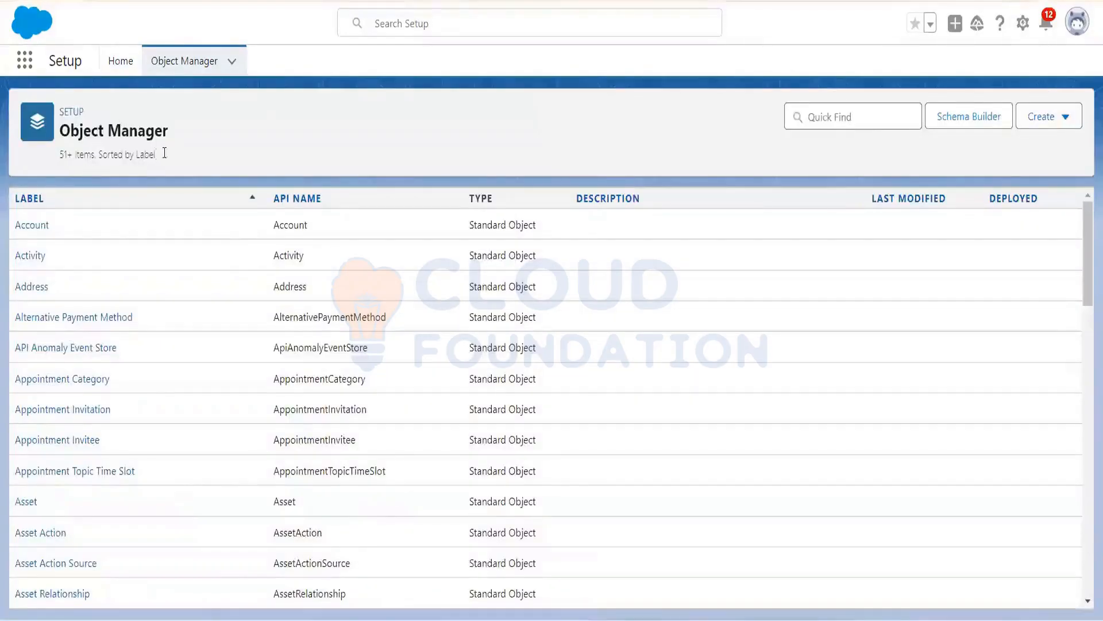
left_click(838, 112)
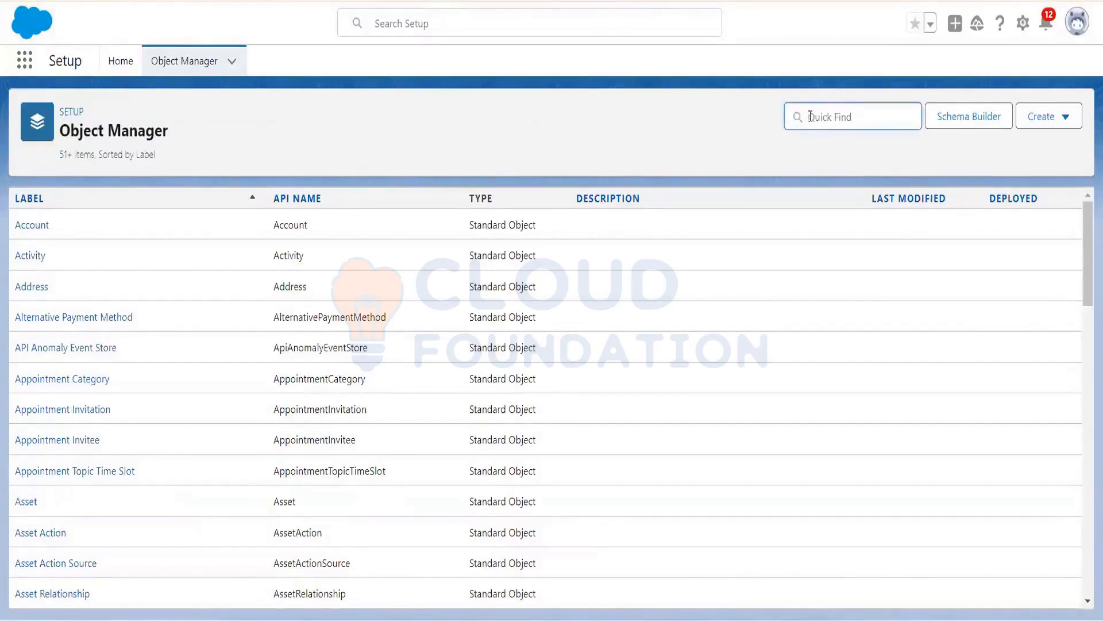
type("student")
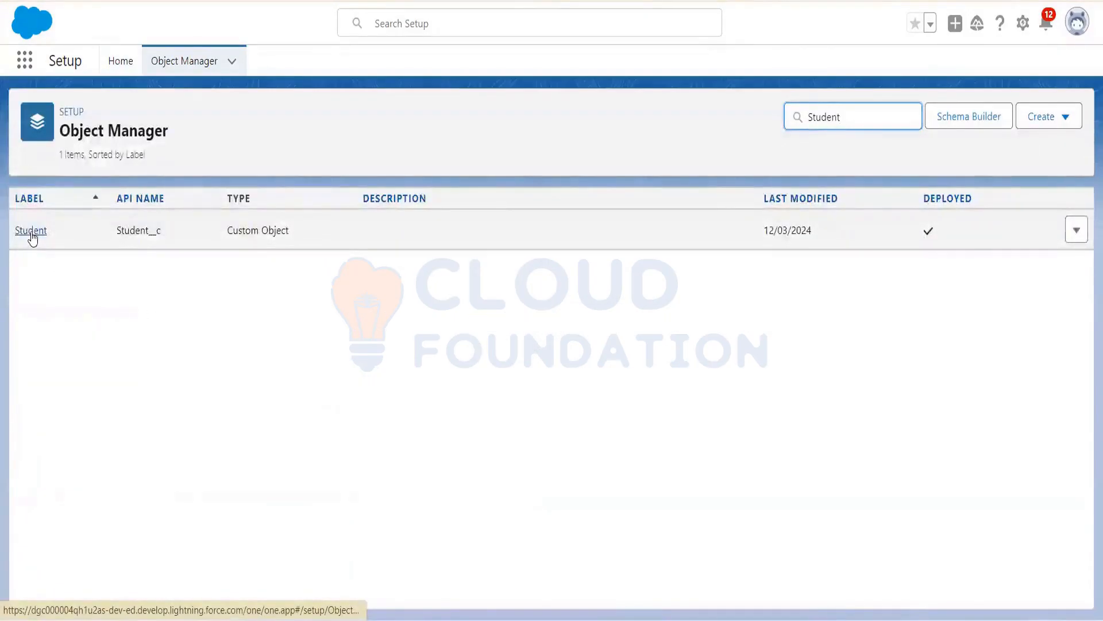
left_click(31, 231)
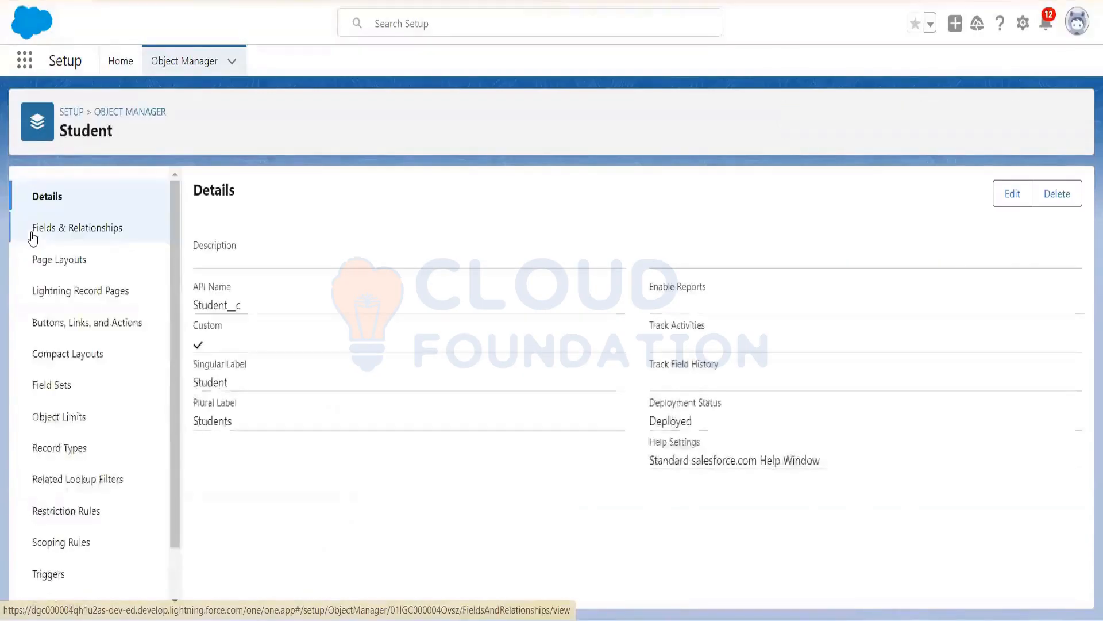
left_click(81, 230)
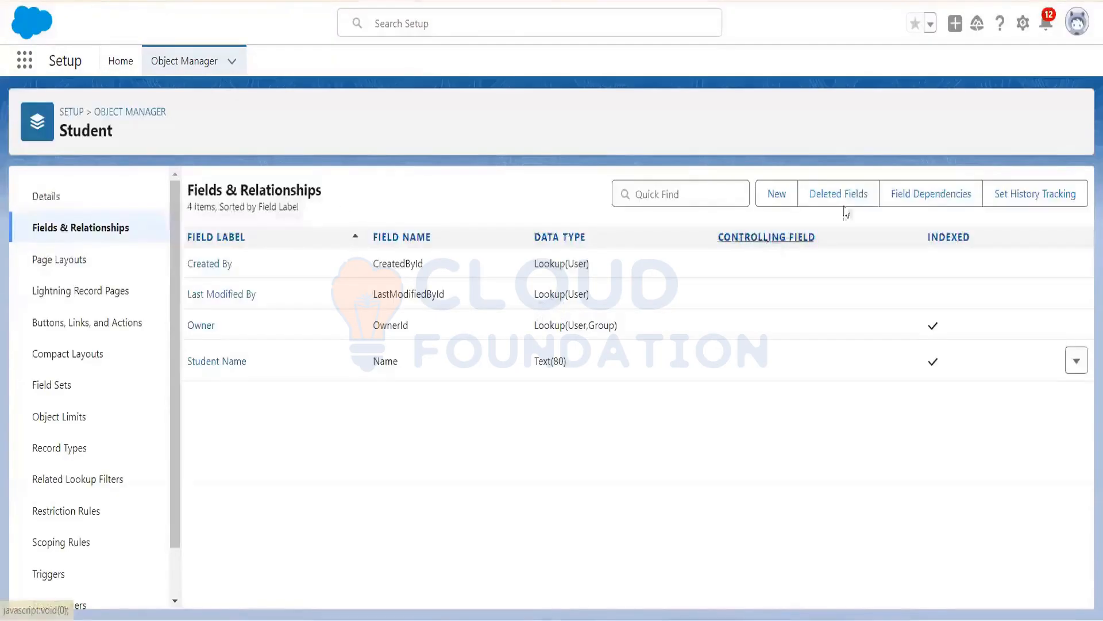
left_click(785, 196)
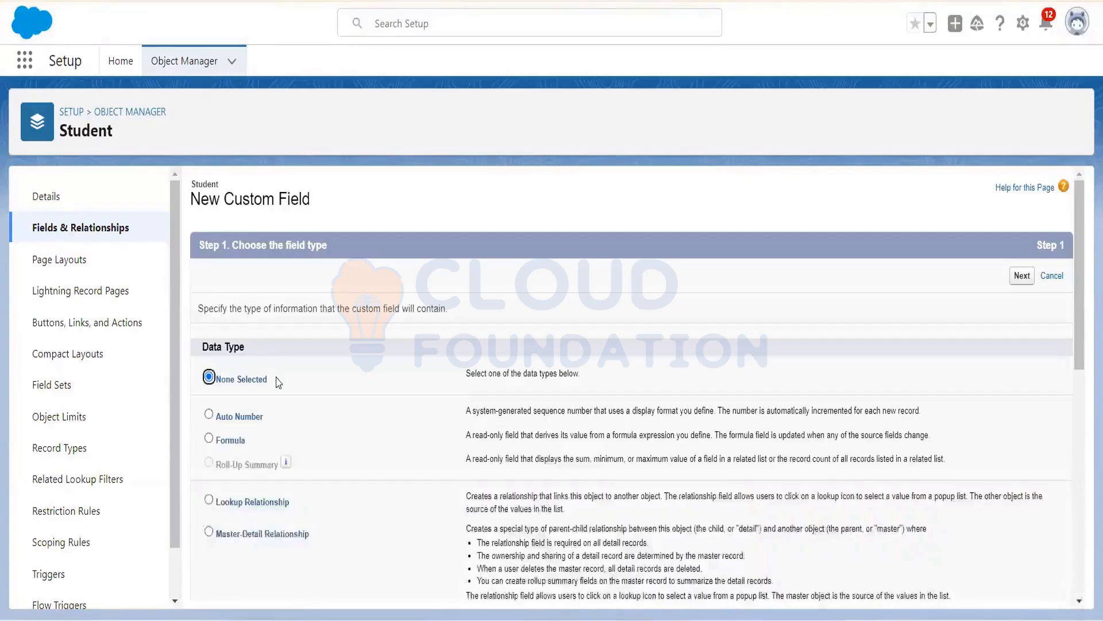
Step: Choose Text as the new custom field's data type
left_click_drag(1083, 286, 1087, 493)
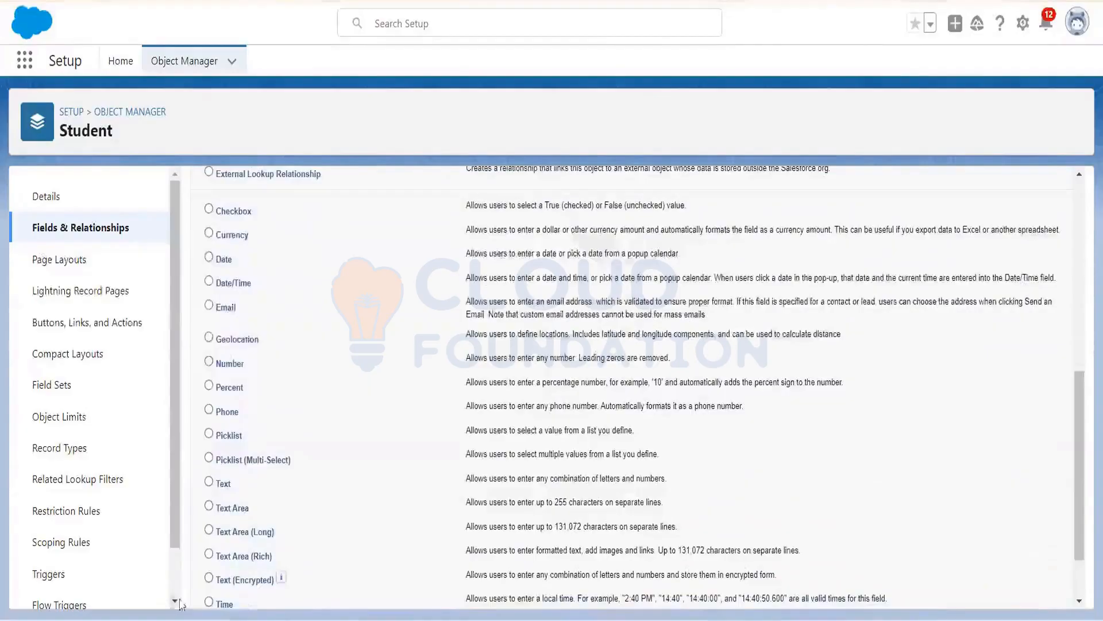
left_click(208, 481)
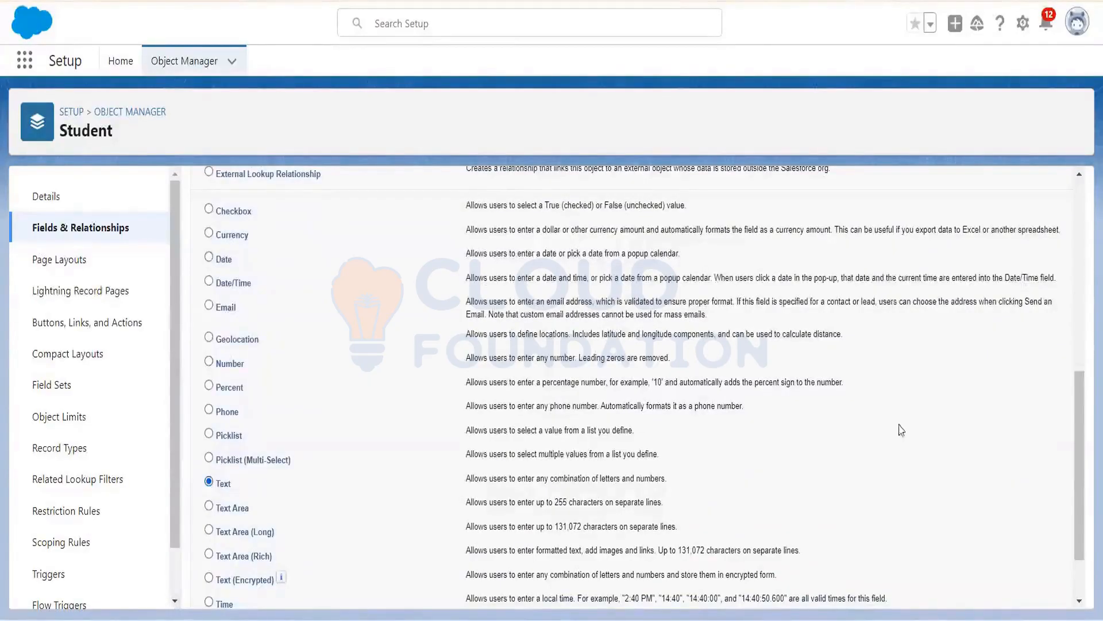
scroll(1087, 362, "down", 2)
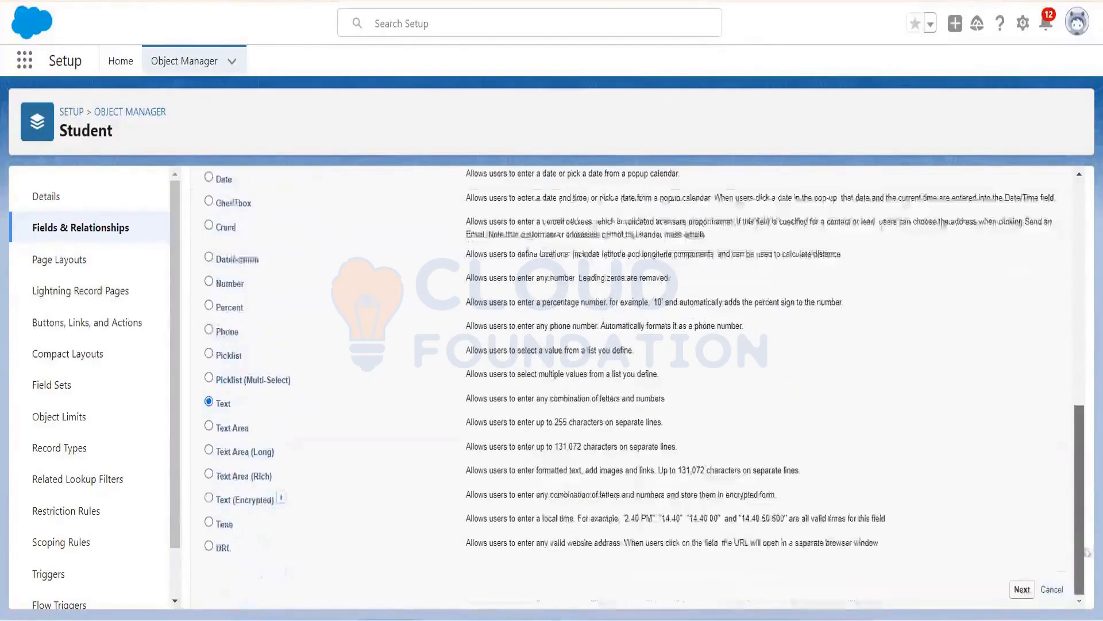
left_click(1022, 592)
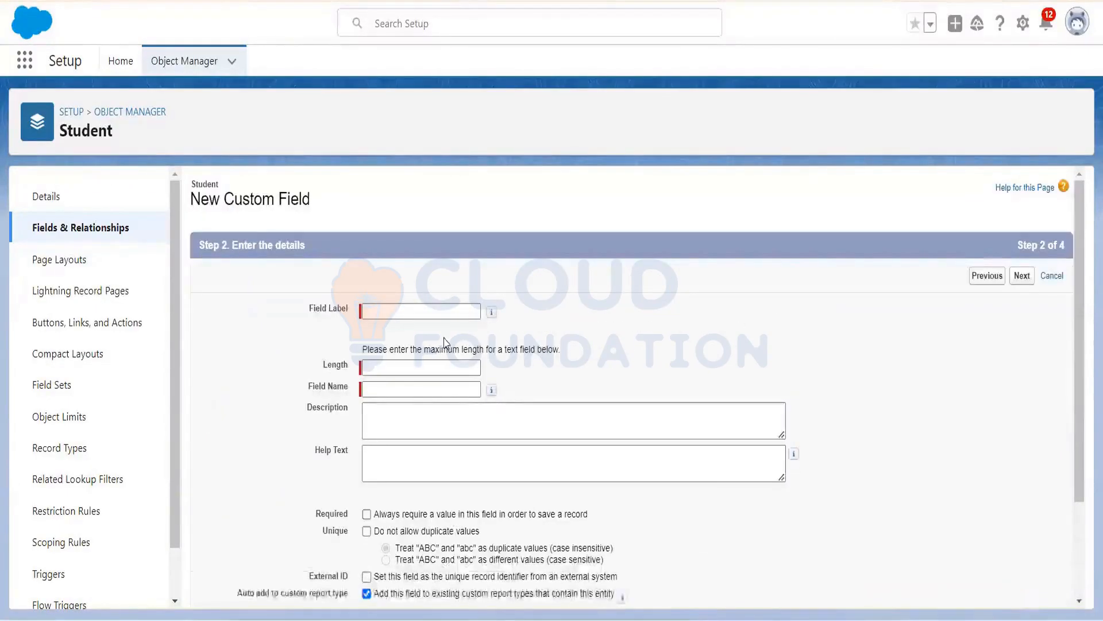
Step: Label the field Student with length 100, then step back from field-level security to details
left_click(419, 313)
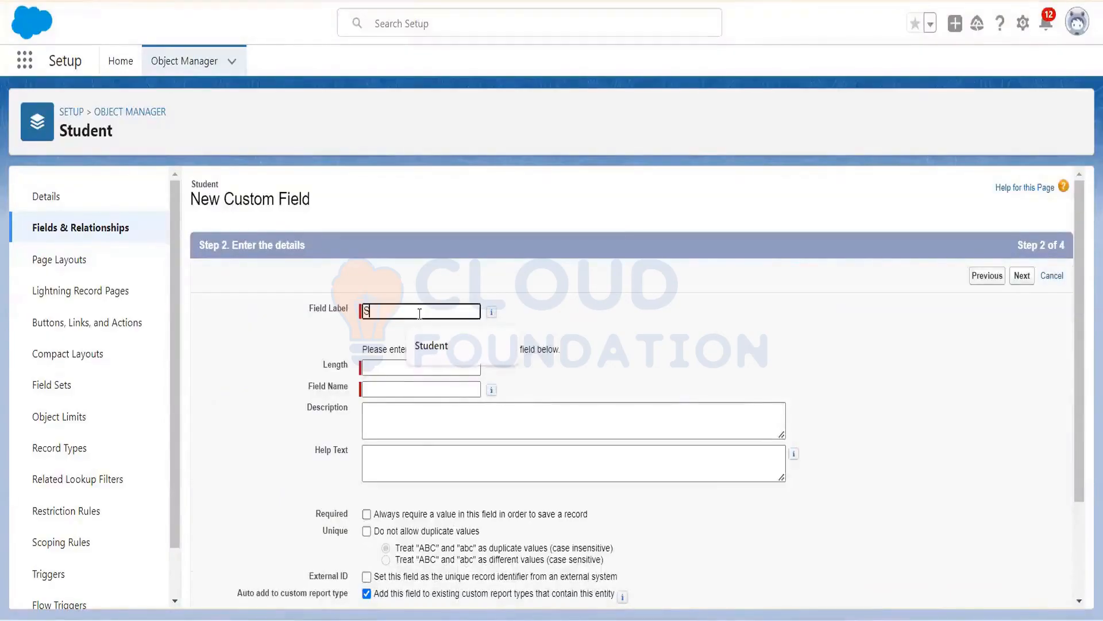
type("Student")
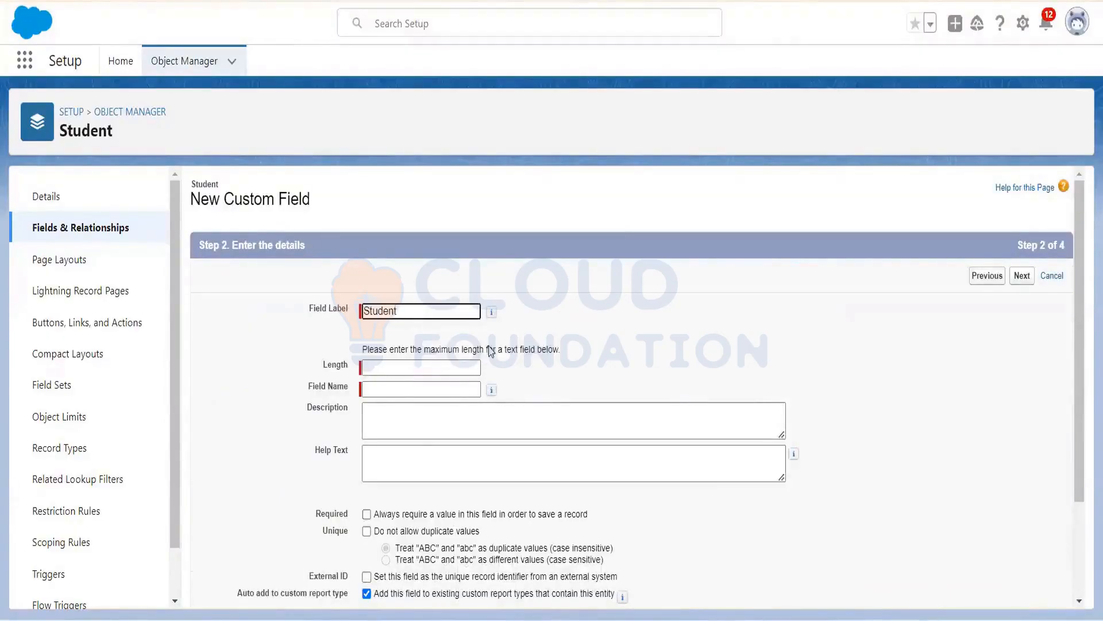
left_click(409, 370)
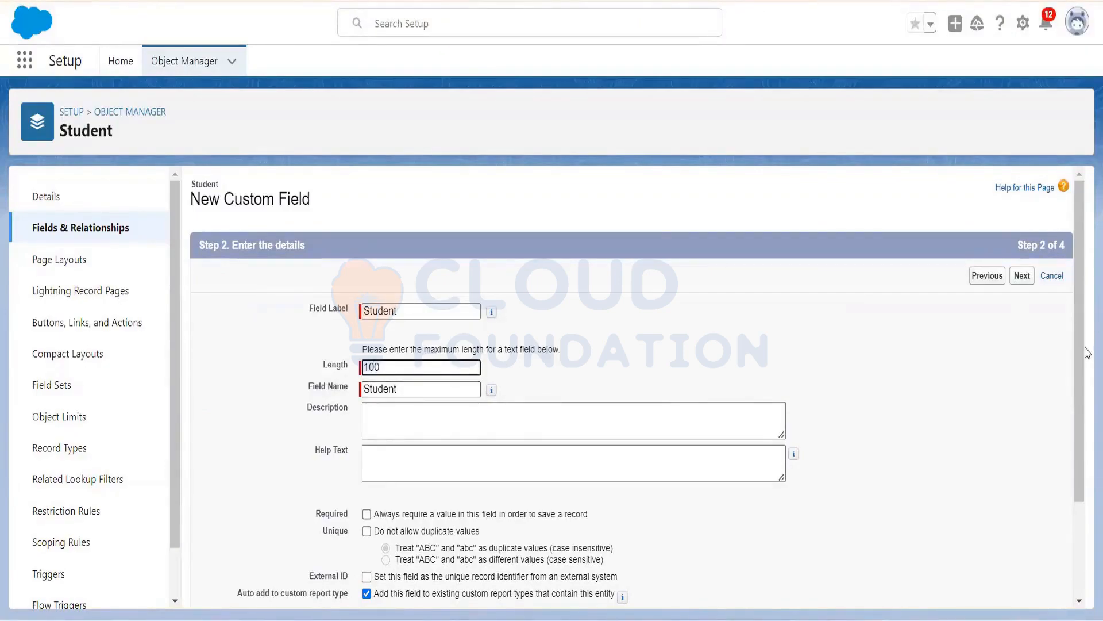
scroll(1085, 360, "down", 3)
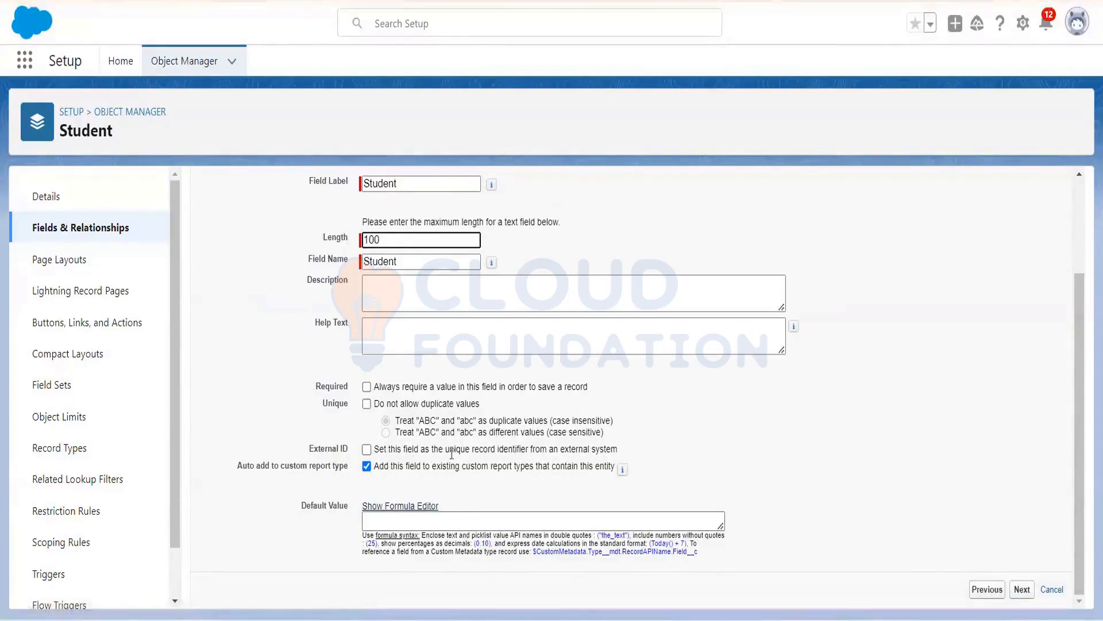
left_click(1022, 591)
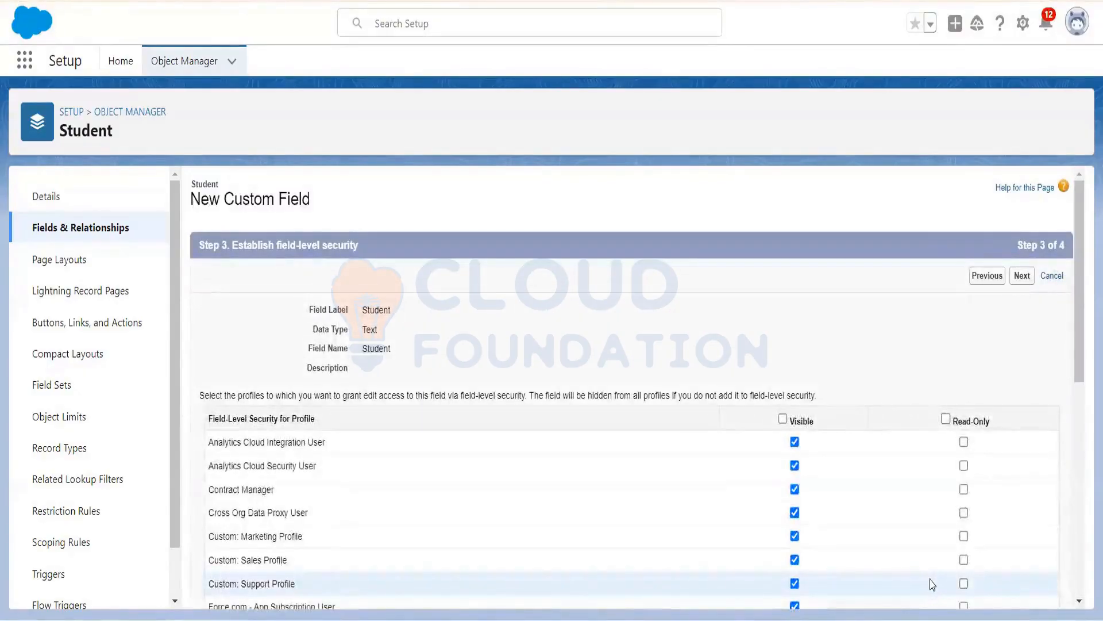
left_click_drag(1082, 352, 1080, 566)
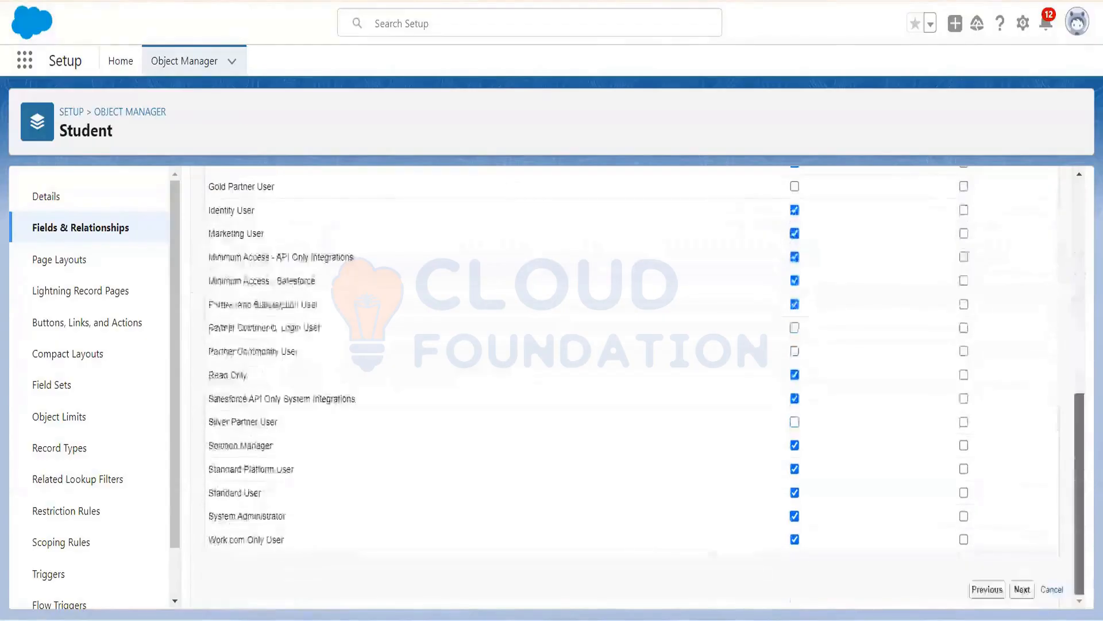
left_click(984, 589)
Step: Change the field's label and field name to Name
double_click(414, 311)
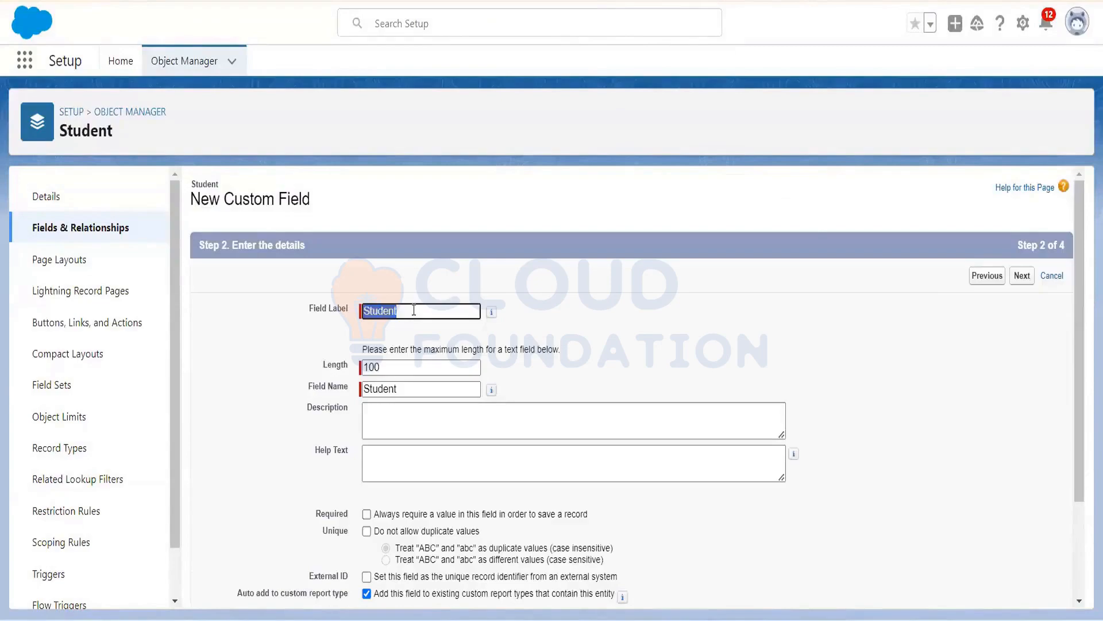
type("Stud")
key("BackSpace")
key("BackSpace")
key("BackSpace")
key("BackSpace")
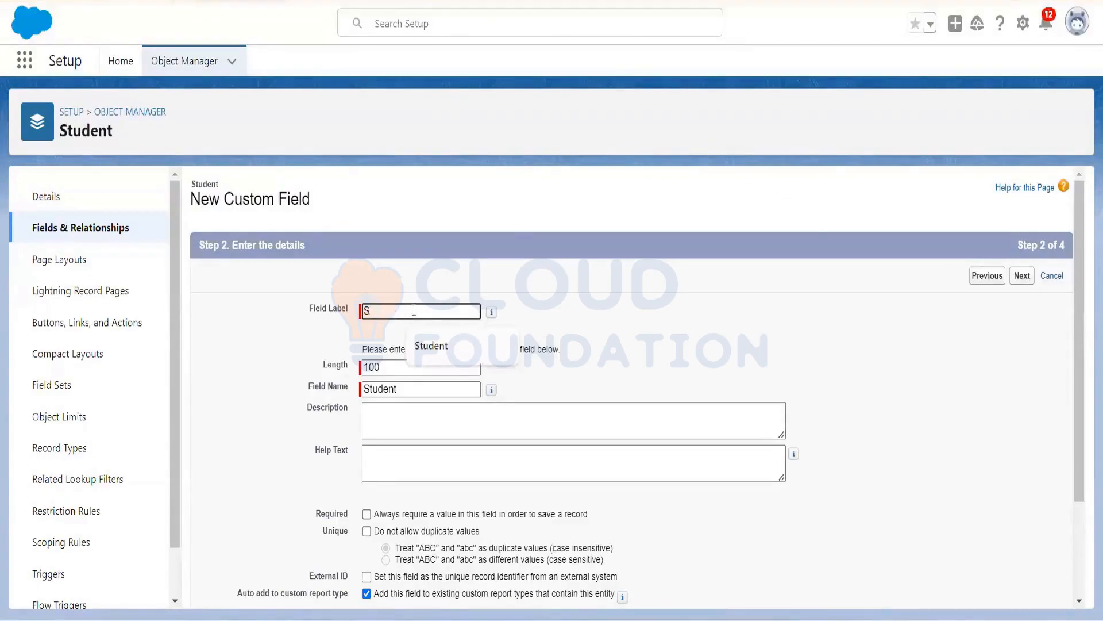
type("Name")
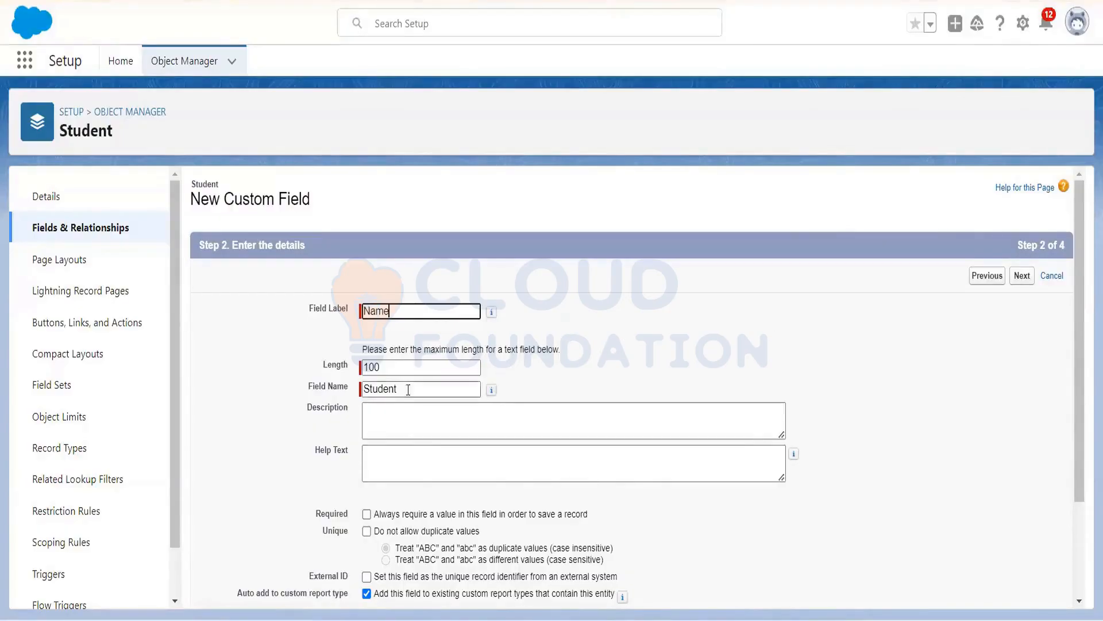
left_click_drag(402, 392, 300, 385)
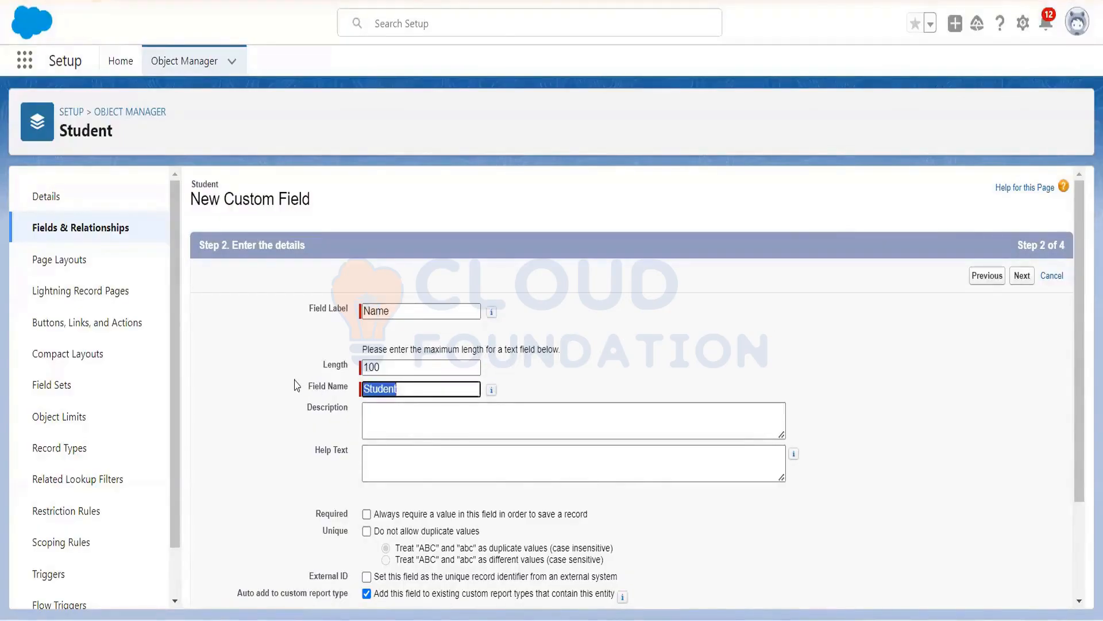
type("M")
type("ame")
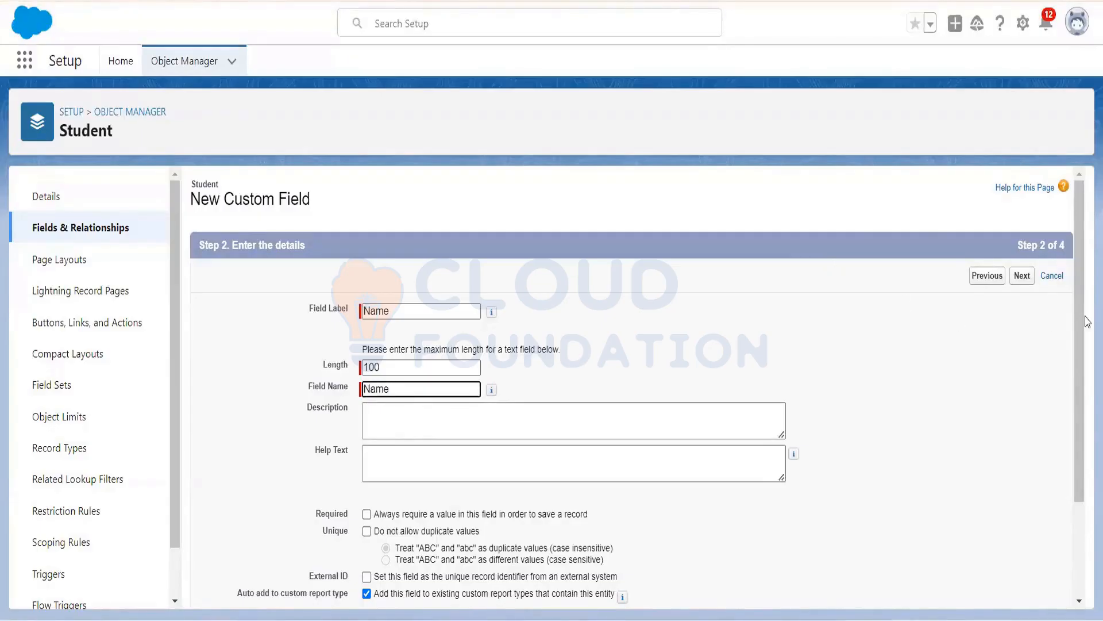
Step: Keep default field-level security and Student Layout, then save with Save & New
scroll(1088, 331, "down", 3)
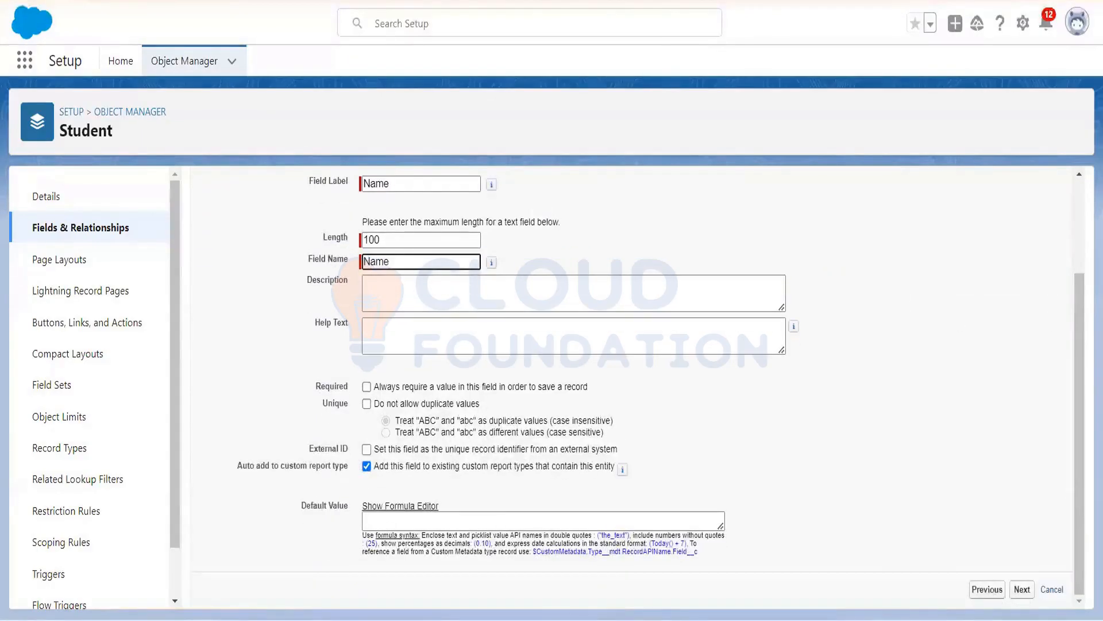
left_click(1022, 589)
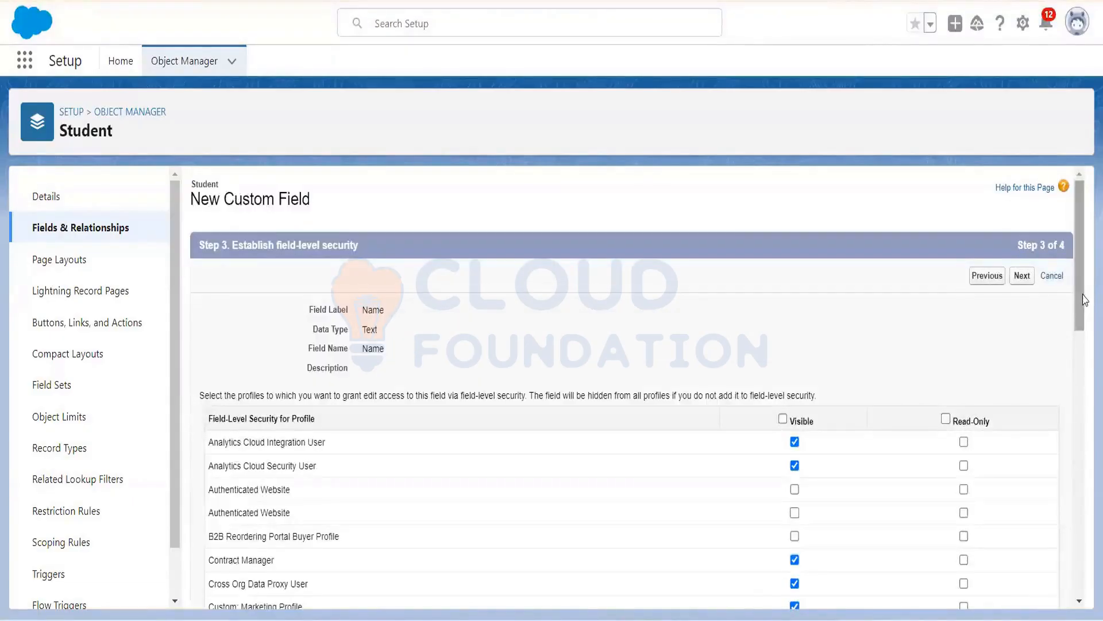
left_click_drag(1082, 304, 1081, 603)
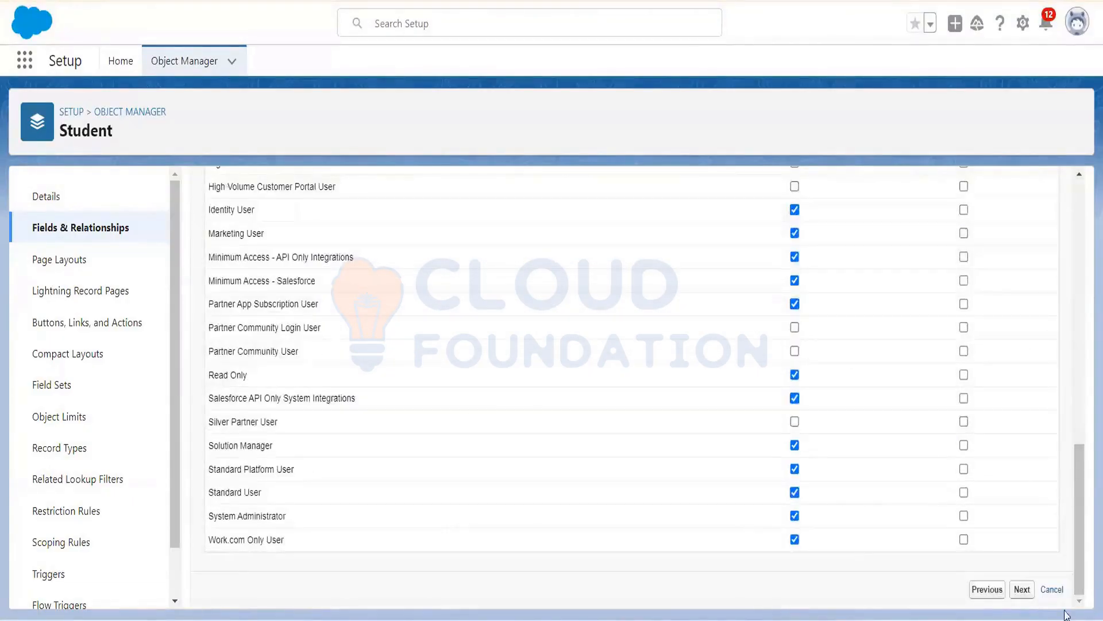
left_click(1027, 597)
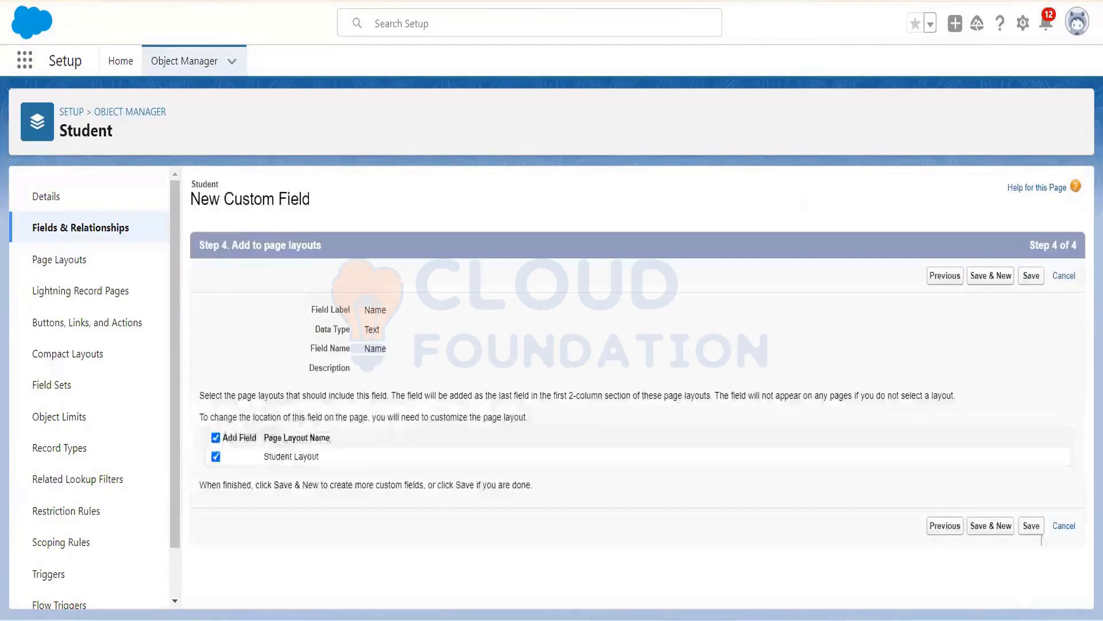
left_click(990, 532)
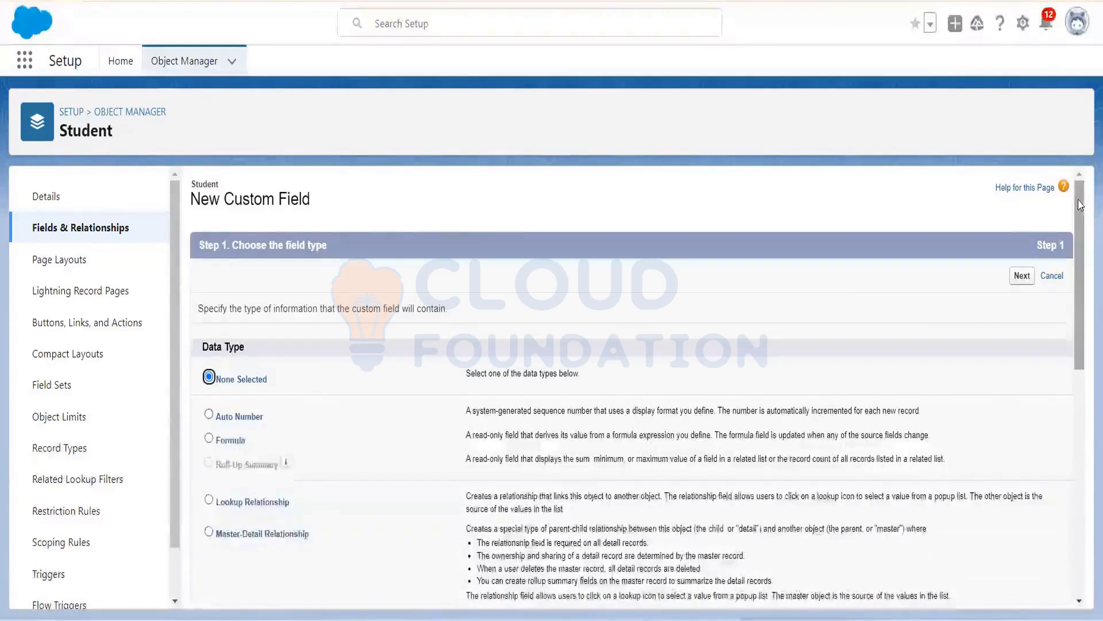
Step: Pick the Email data type, label it Email (Email__c), and save it on Student Layout
left_click_drag(1080, 201, 1085, 350)
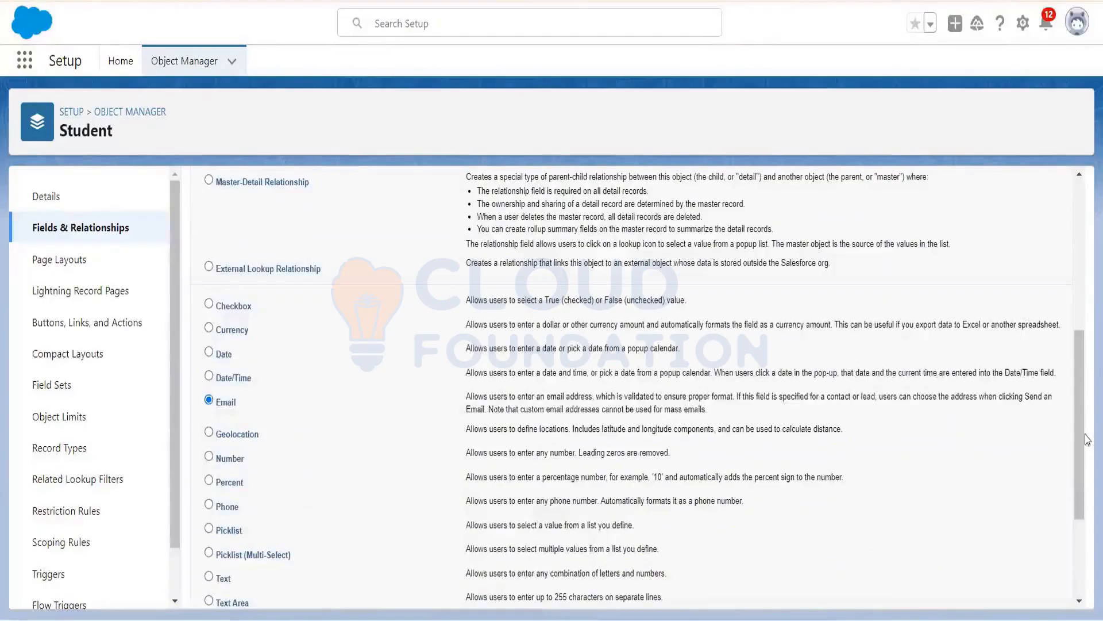
left_click_drag(1086, 455, 1086, 531)
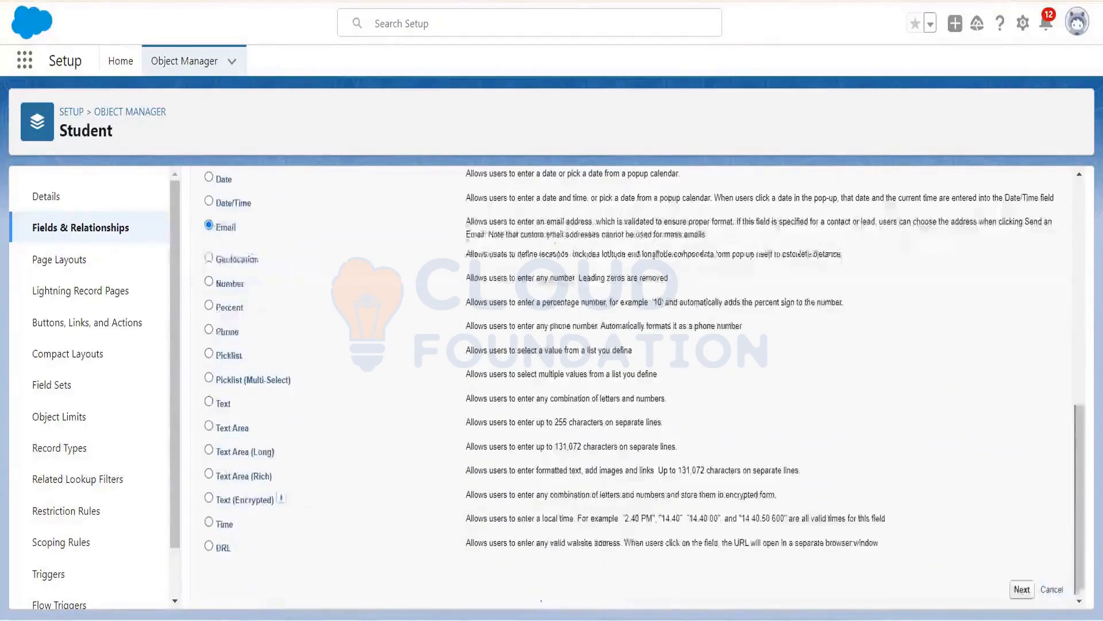
left_click(1023, 590)
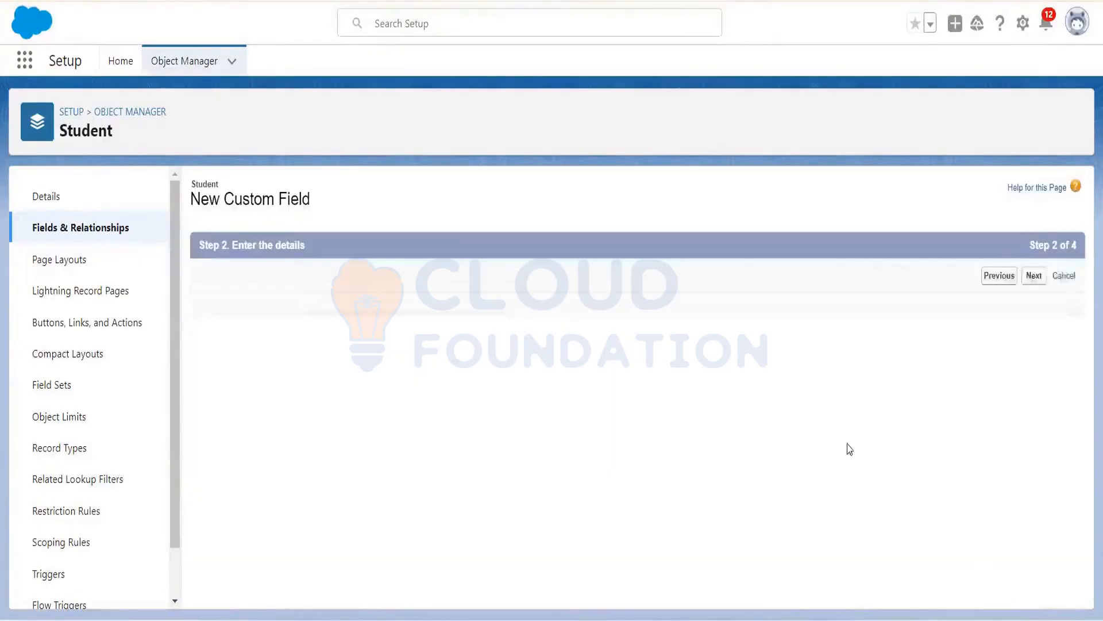
left_click(424, 310)
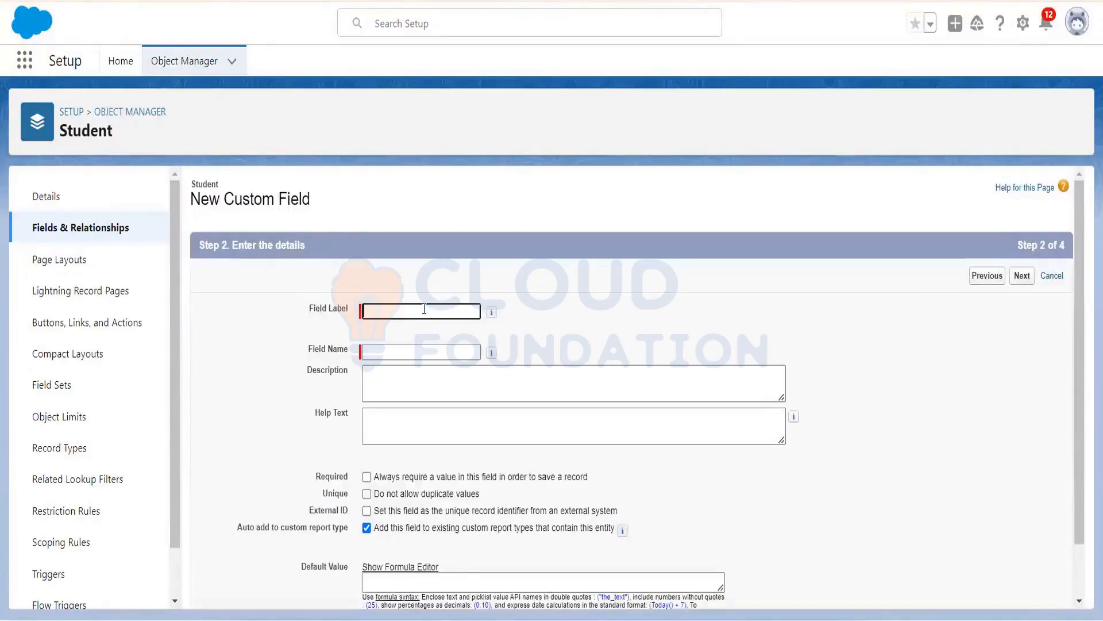
left_click(425, 349)
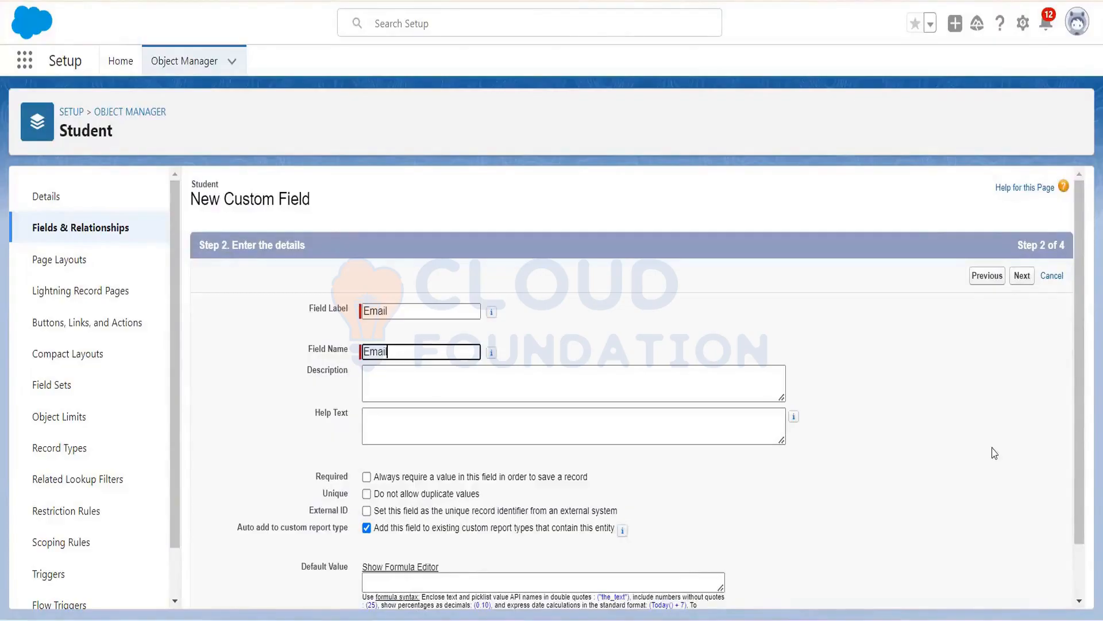
scroll(1085, 552, "down", 1)
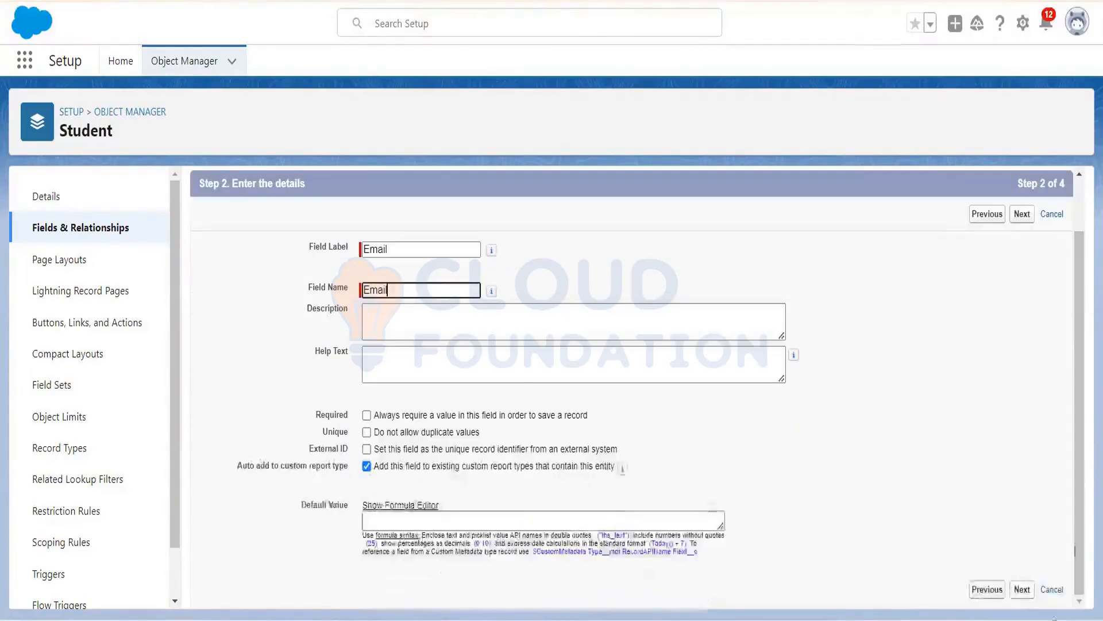
left_click(1021, 592)
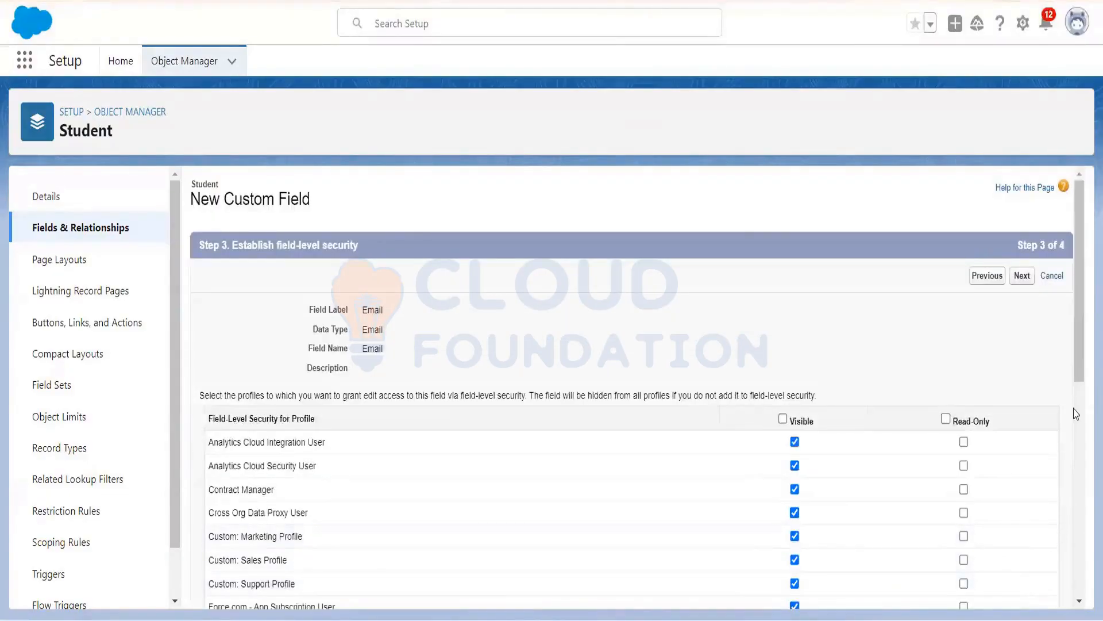
left_click_drag(1078, 304, 1085, 561)
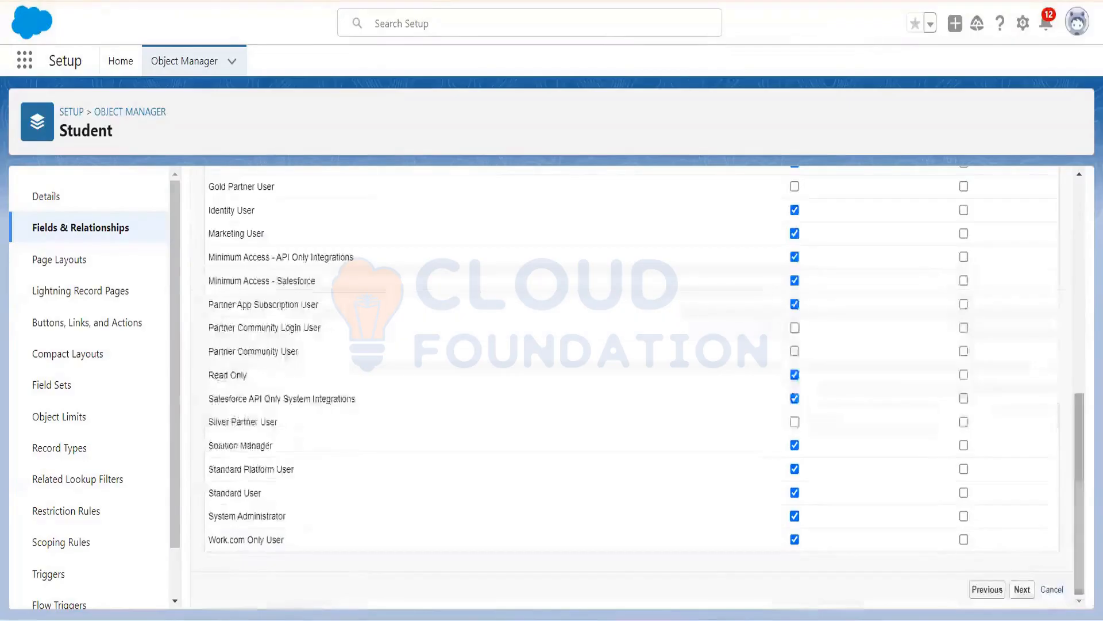
left_click(1017, 590)
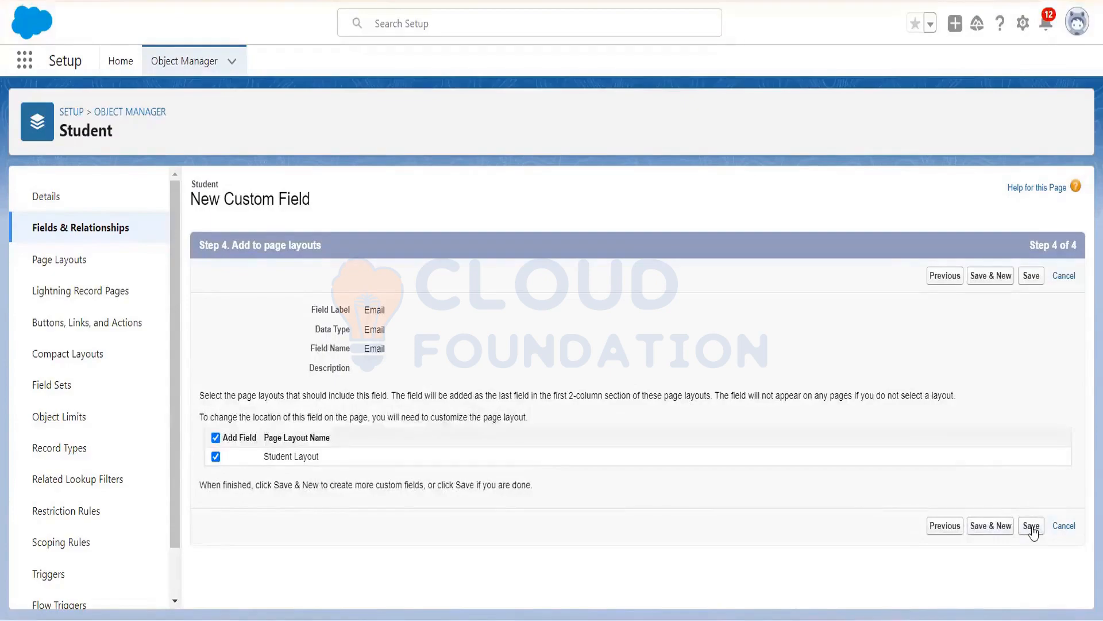
left_click(1032, 526)
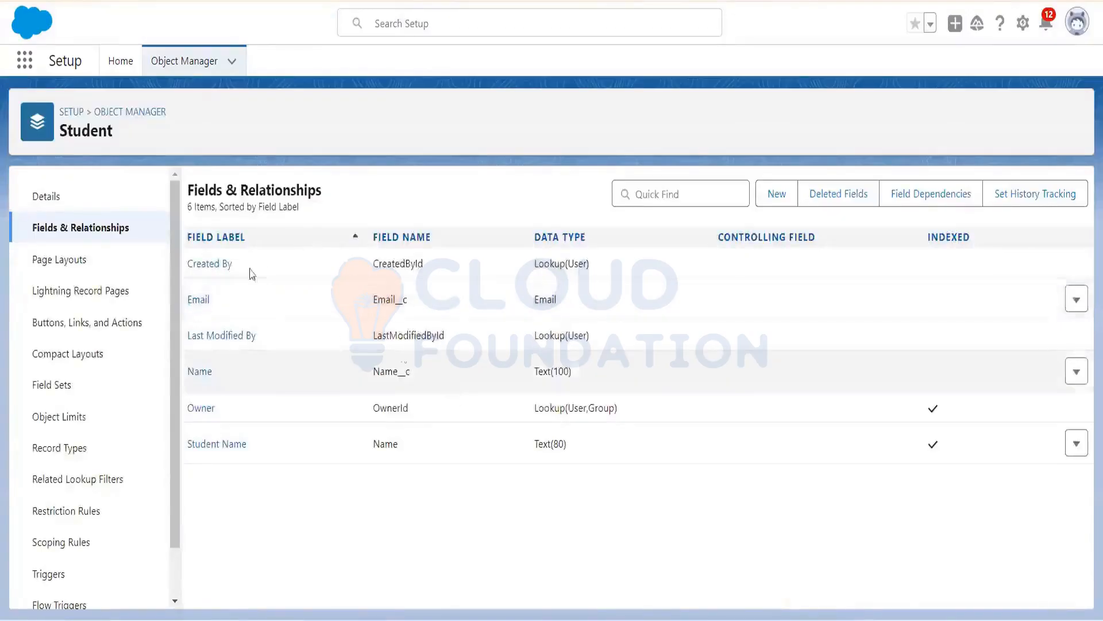
Step: Search the App Launcher for Sales and open the Sales app's Seller Home page
left_click(28, 67)
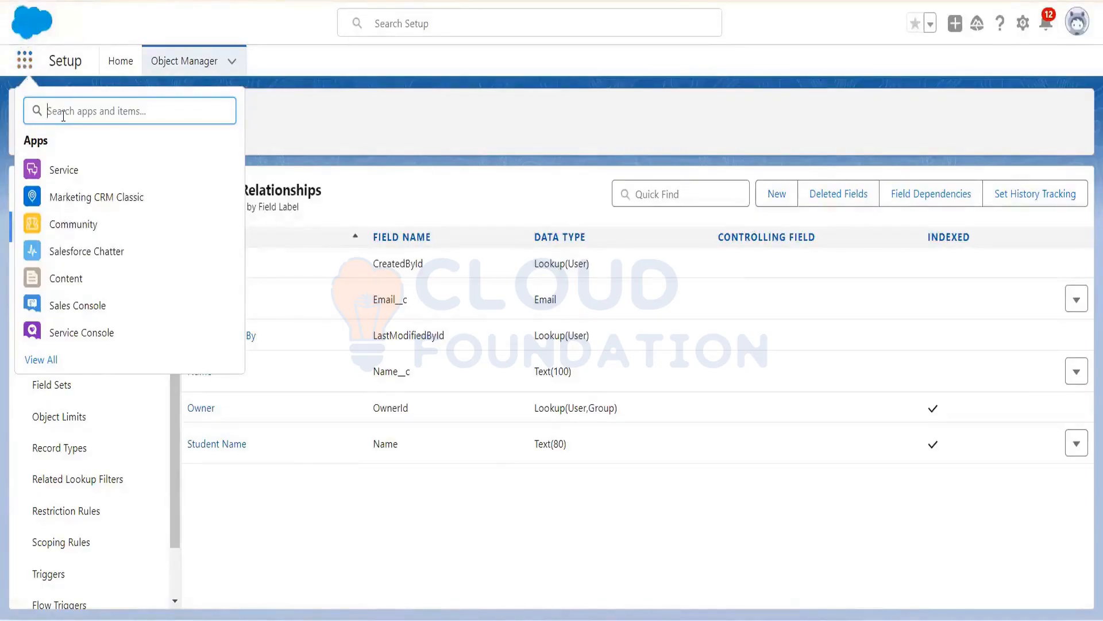
type("Sa")
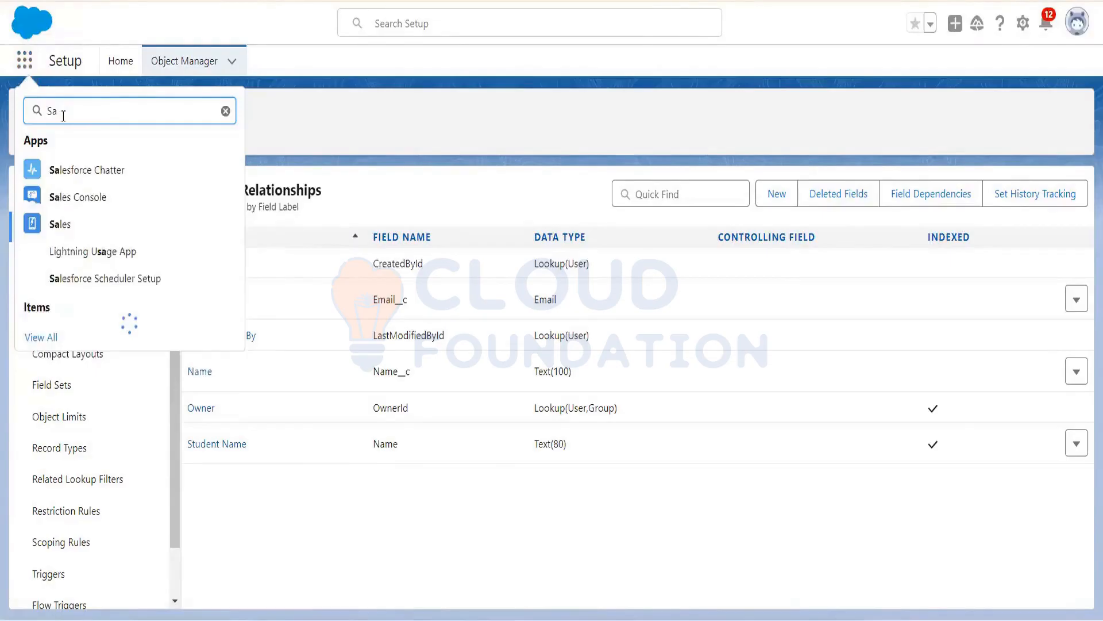
type("les")
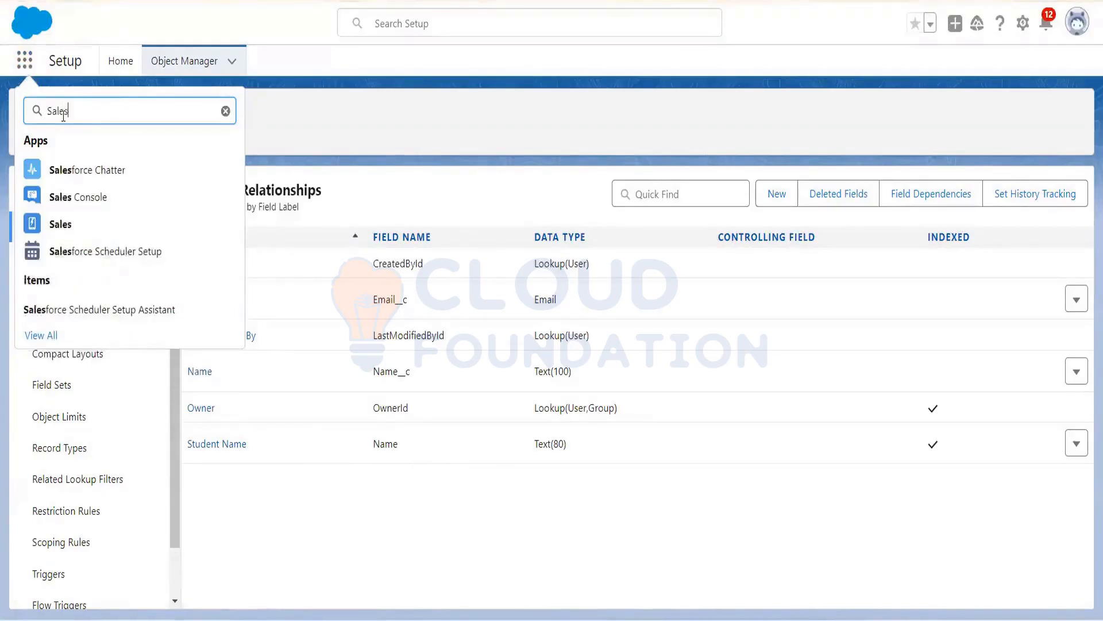
left_click(71, 232)
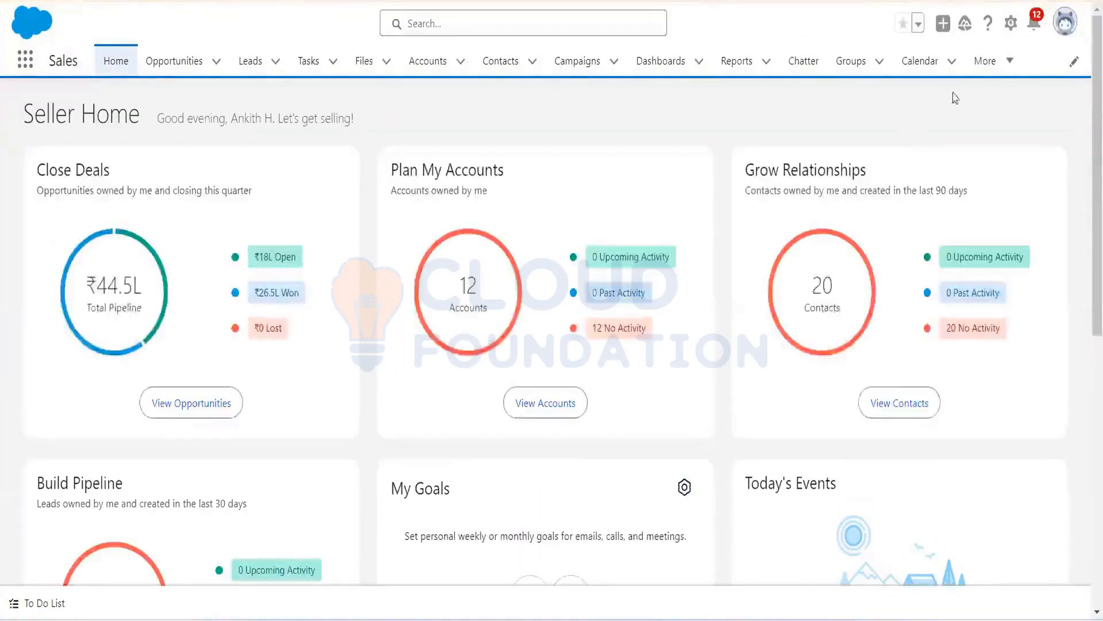
left_click(992, 61)
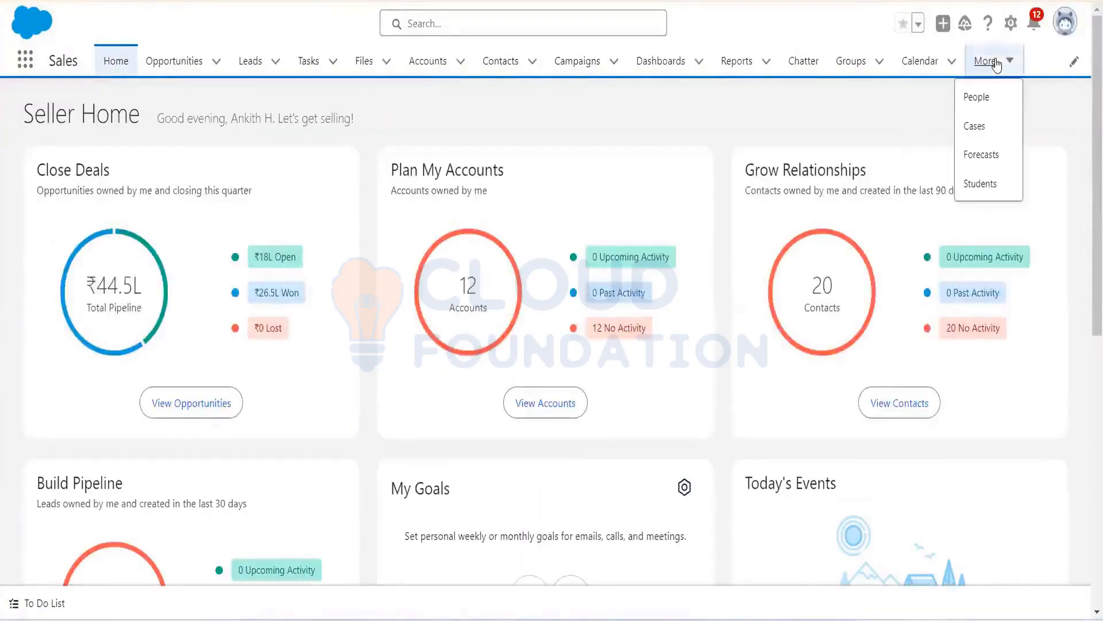
Step: Start a new Student record from the Students list and enter the student name and name
left_click(978, 193)
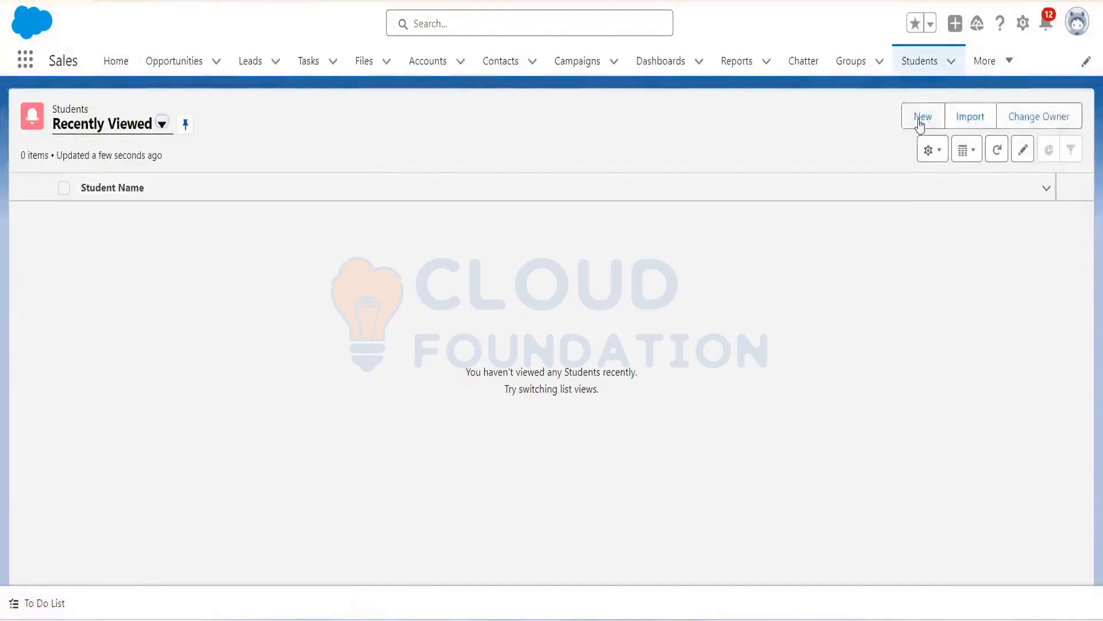
left_click(922, 120)
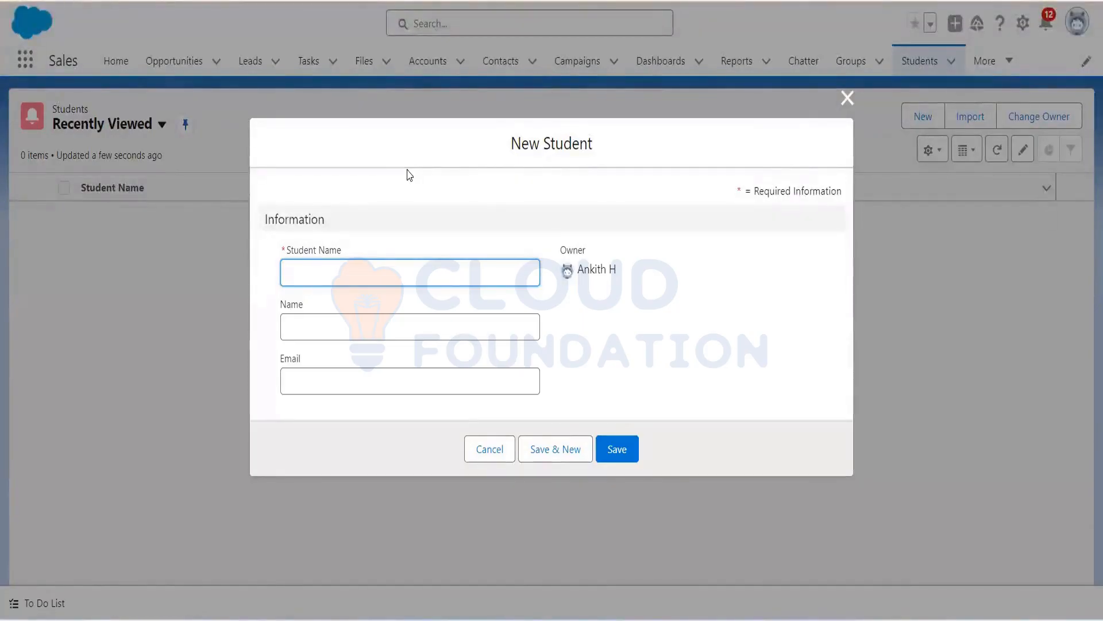
type("Jaymala")
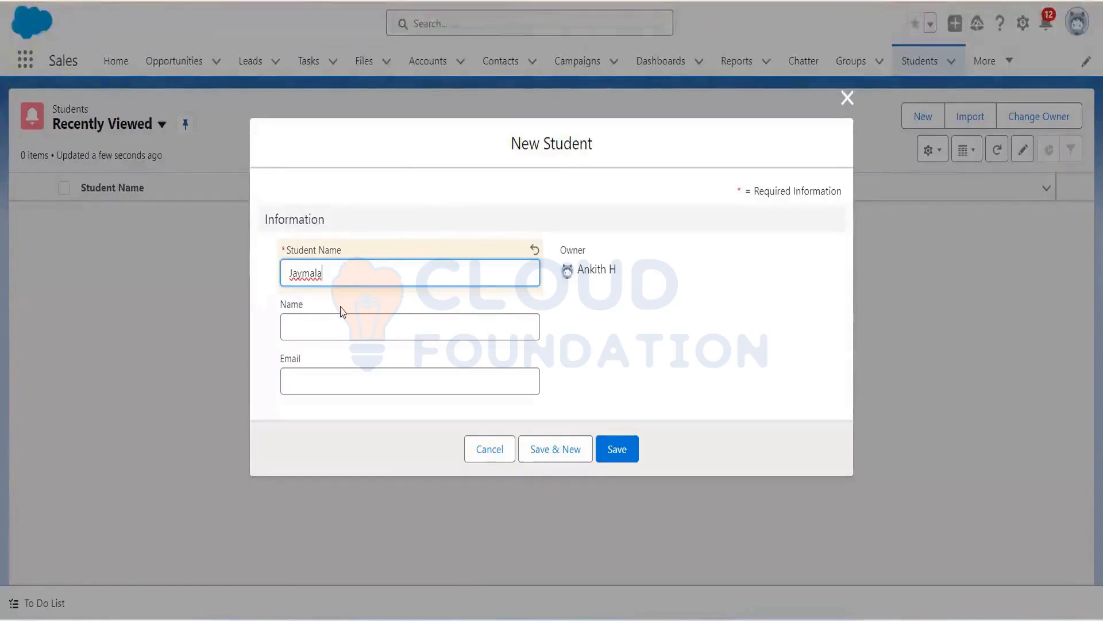
left_click(324, 326)
type("Jam")
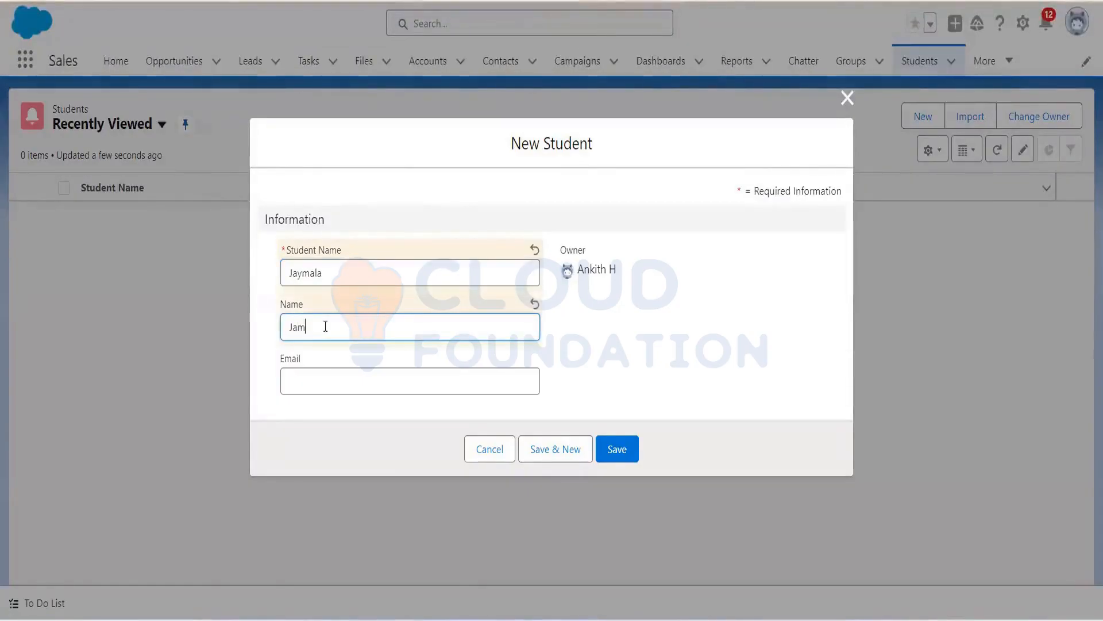
type("ala")
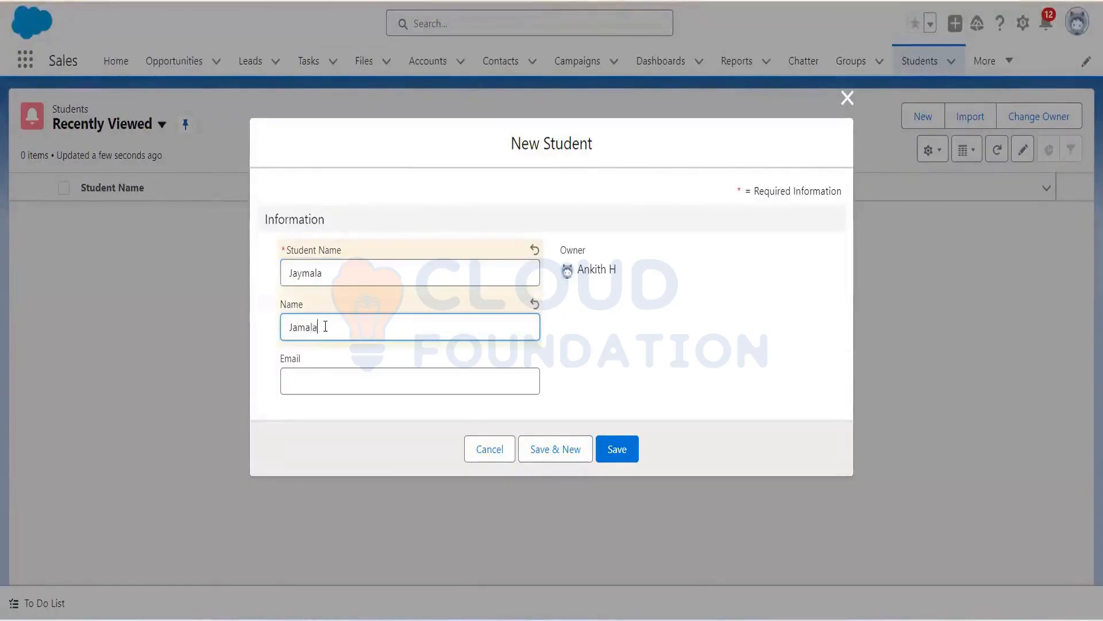
Step: Paste the student's e-mail address, save the record and return to the Students list
left_click(318, 378)
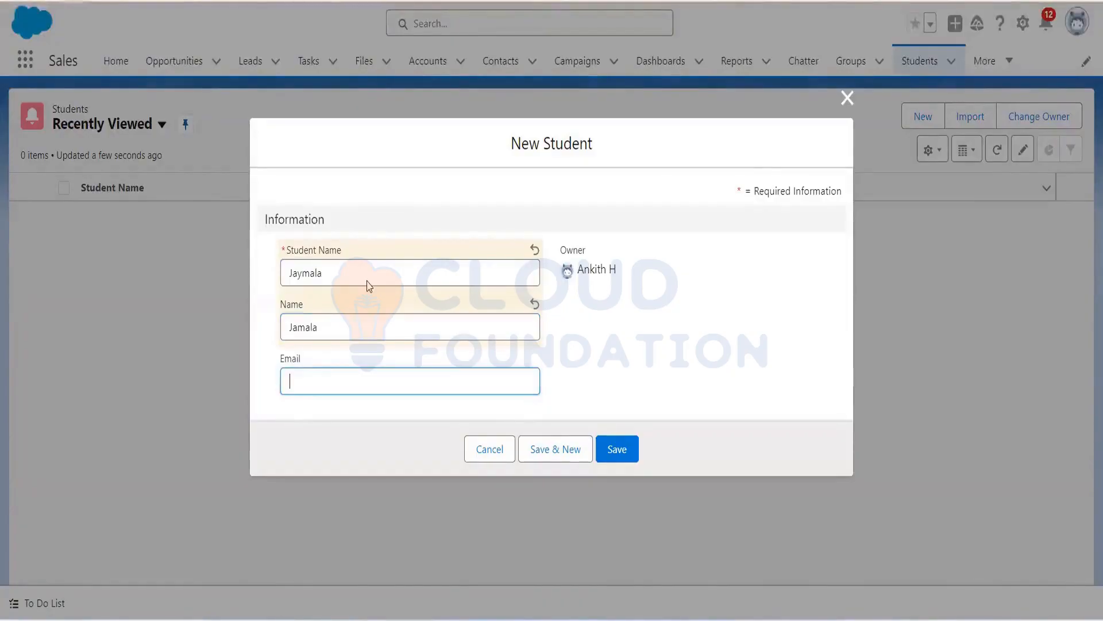
left_click(461, 189)
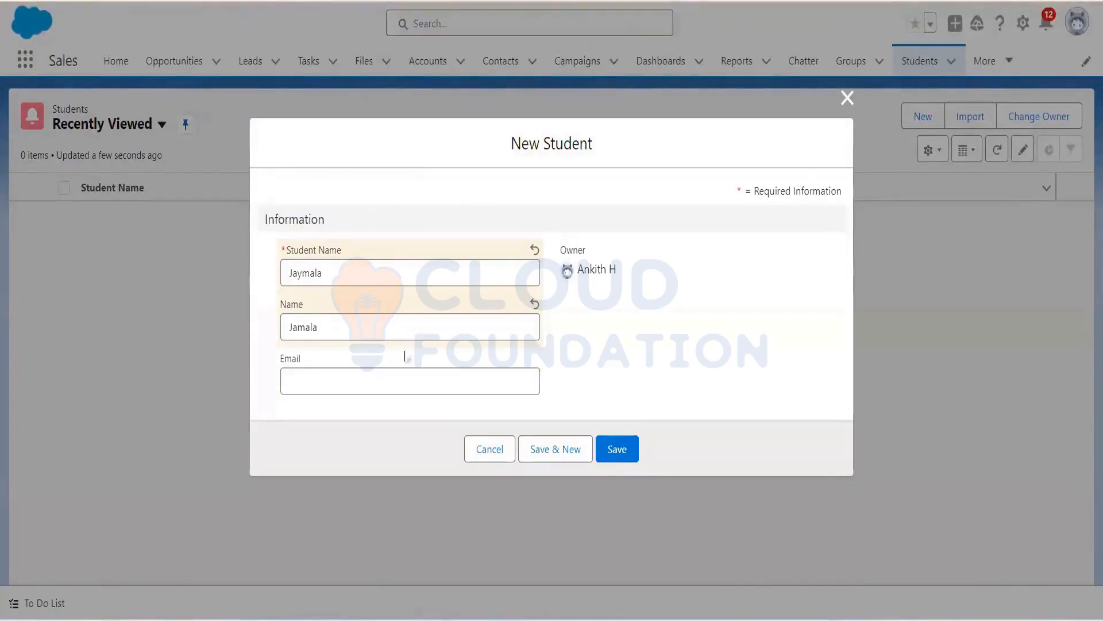
left_click(393, 375)
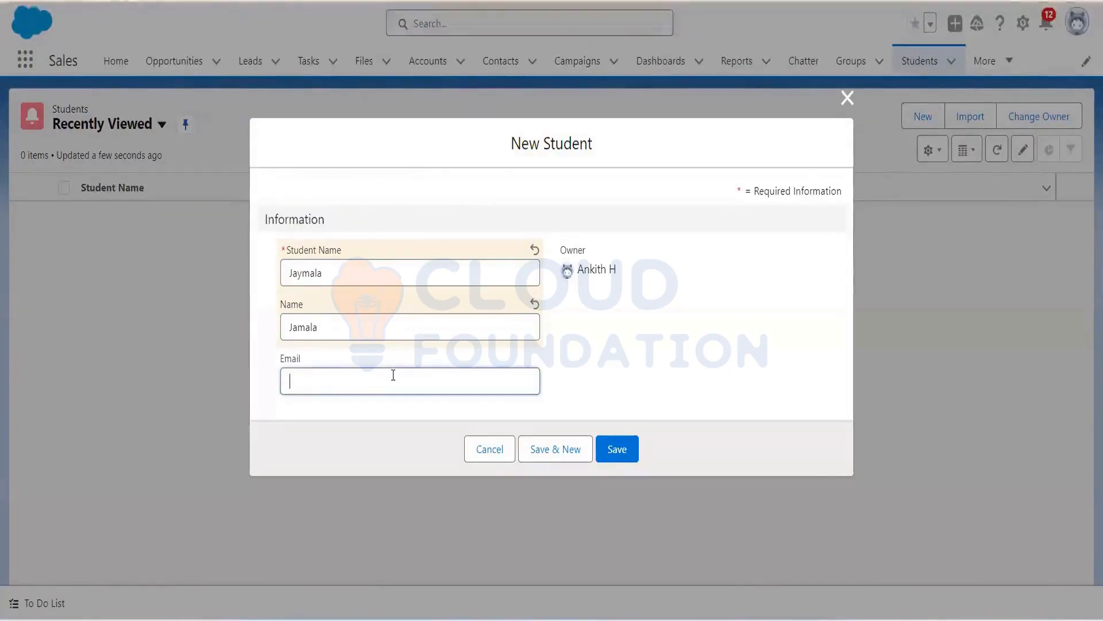
key("ctrl+v")
left_click(616, 453)
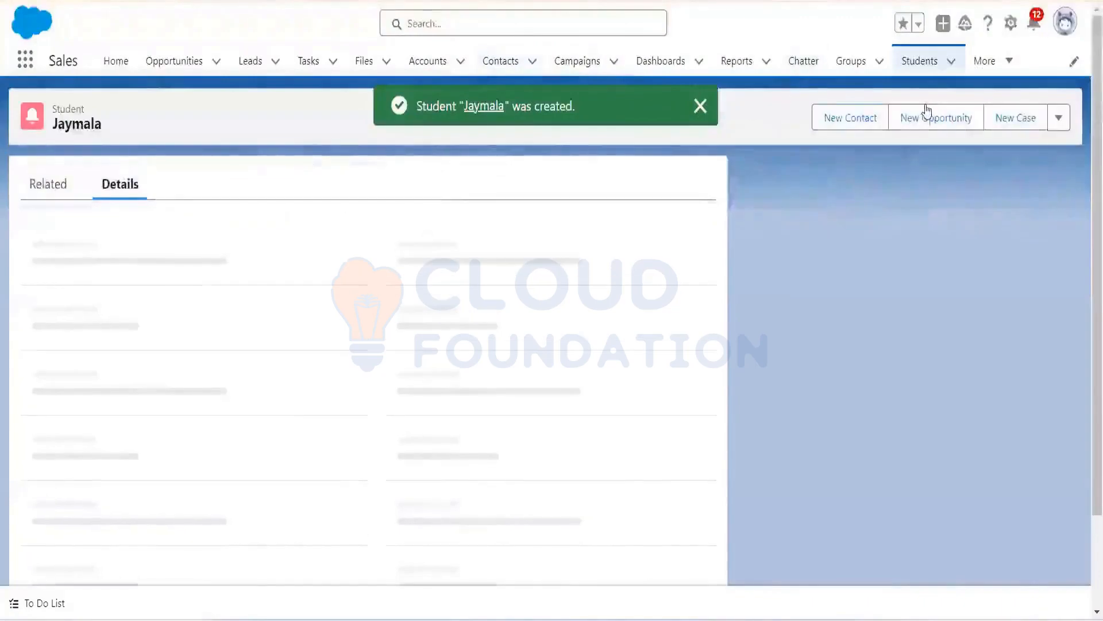
left_click(706, 108)
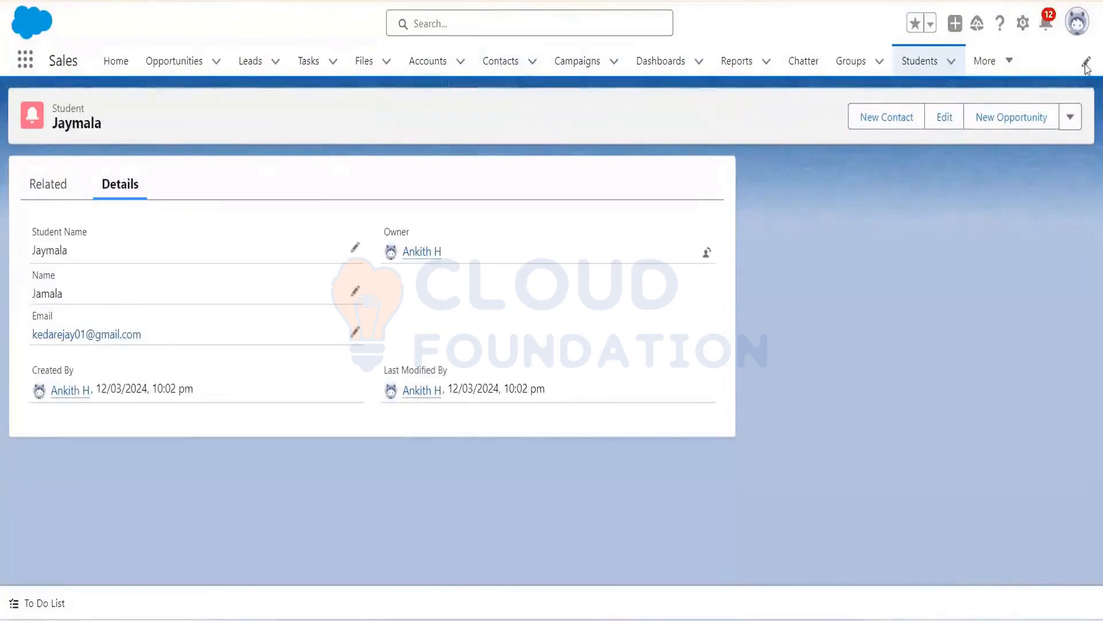
left_click(948, 70)
Step: Create a second Student record with its student name, name and pasted e-mail address
left_click(925, 115)
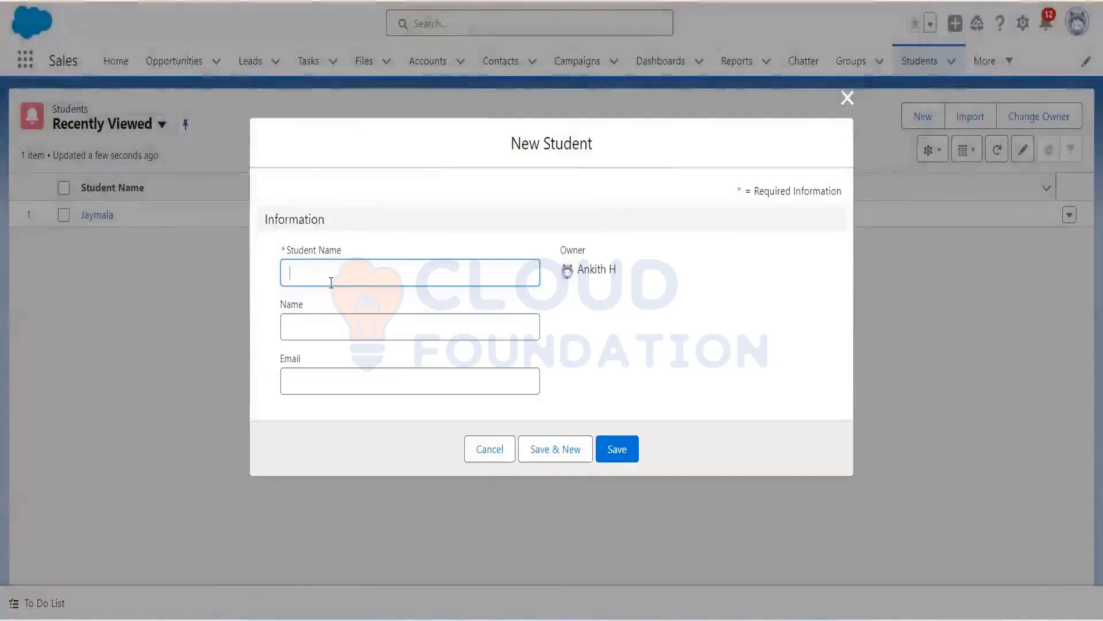
type("Rubia")
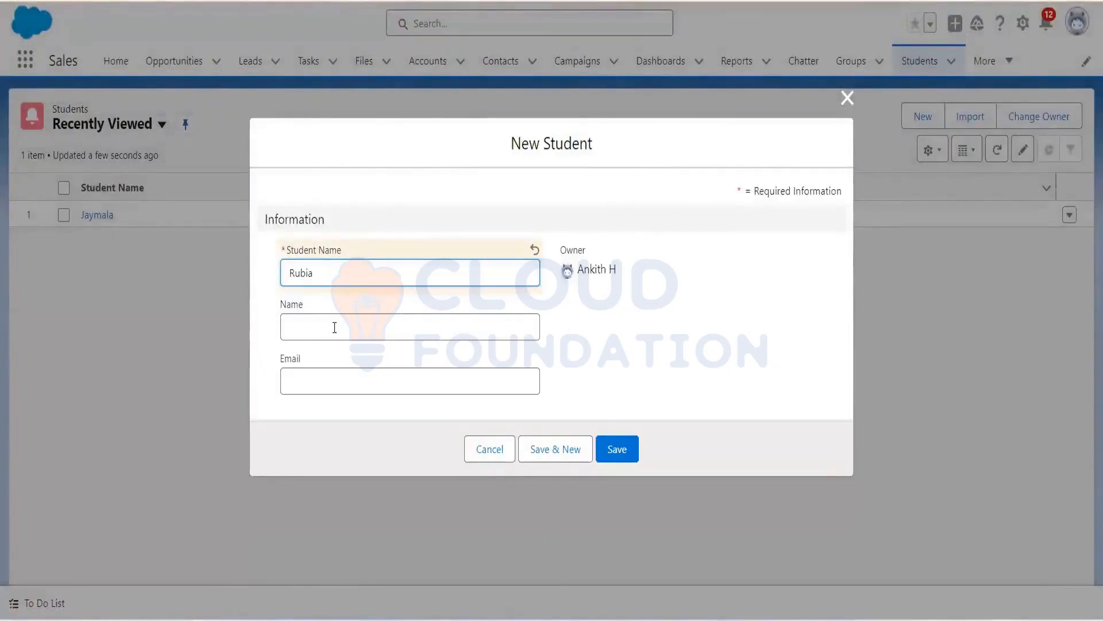
left_click(335, 327)
type("Rubia")
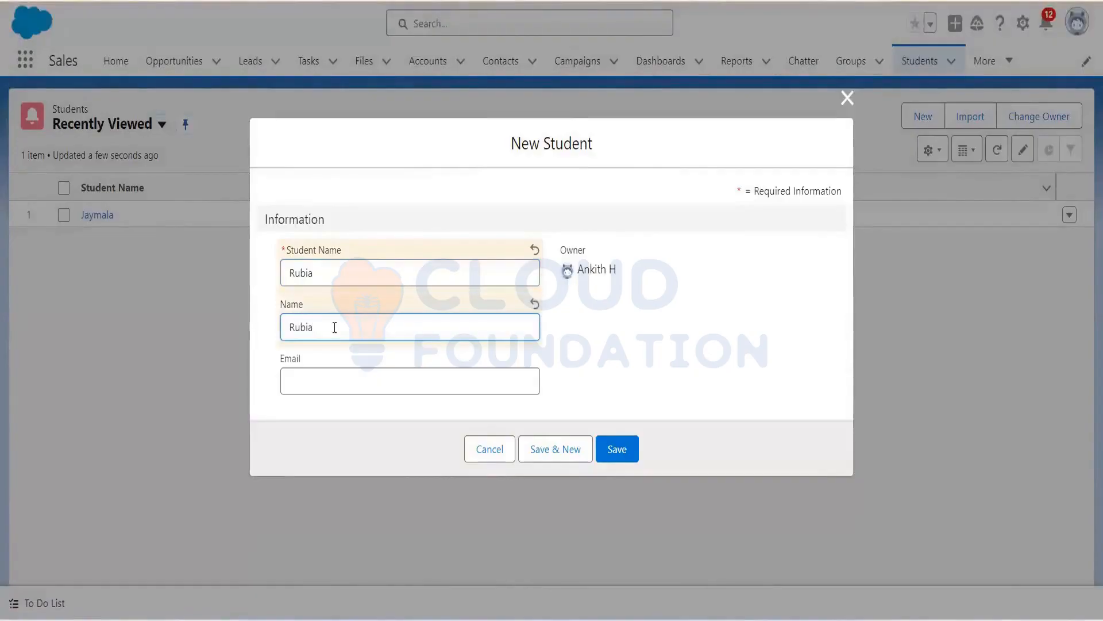
left_click(349, 377)
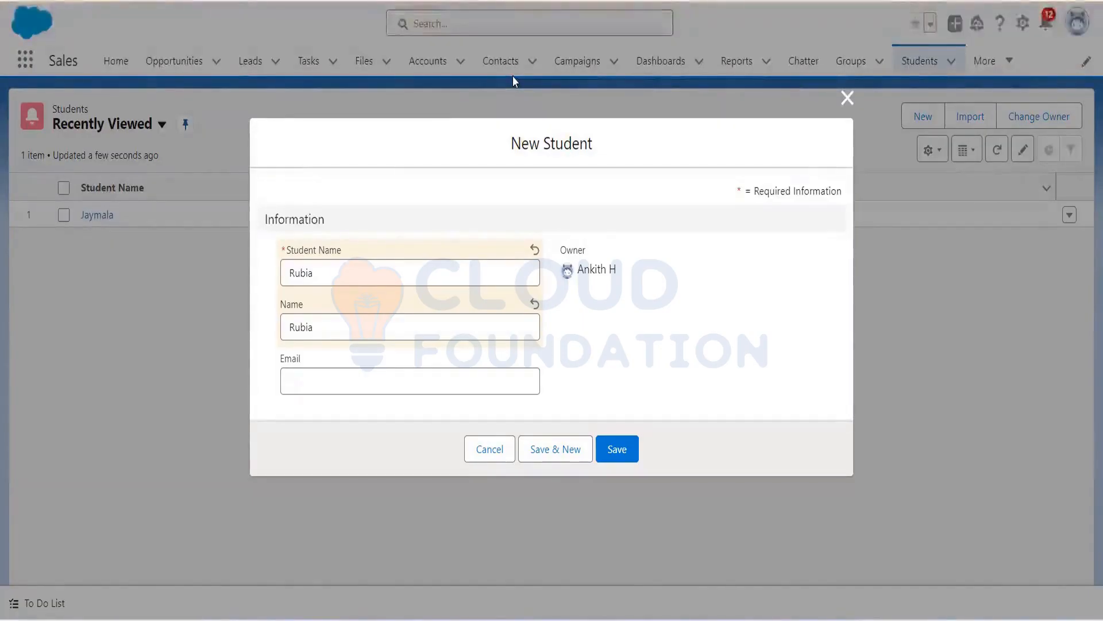
left_click(371, 388)
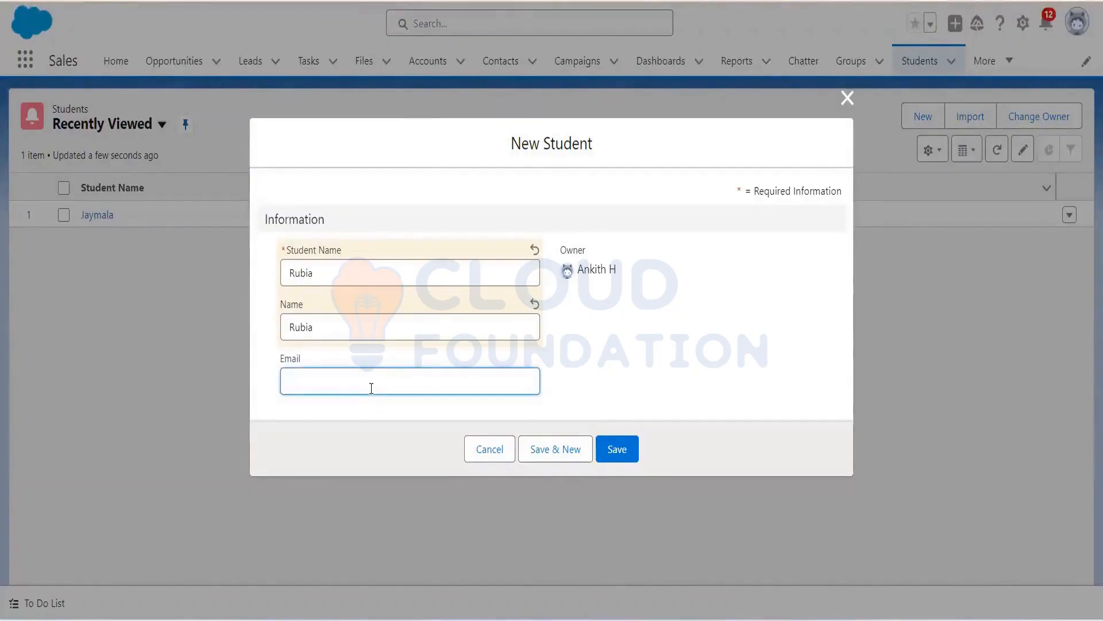
key("ctrl+v")
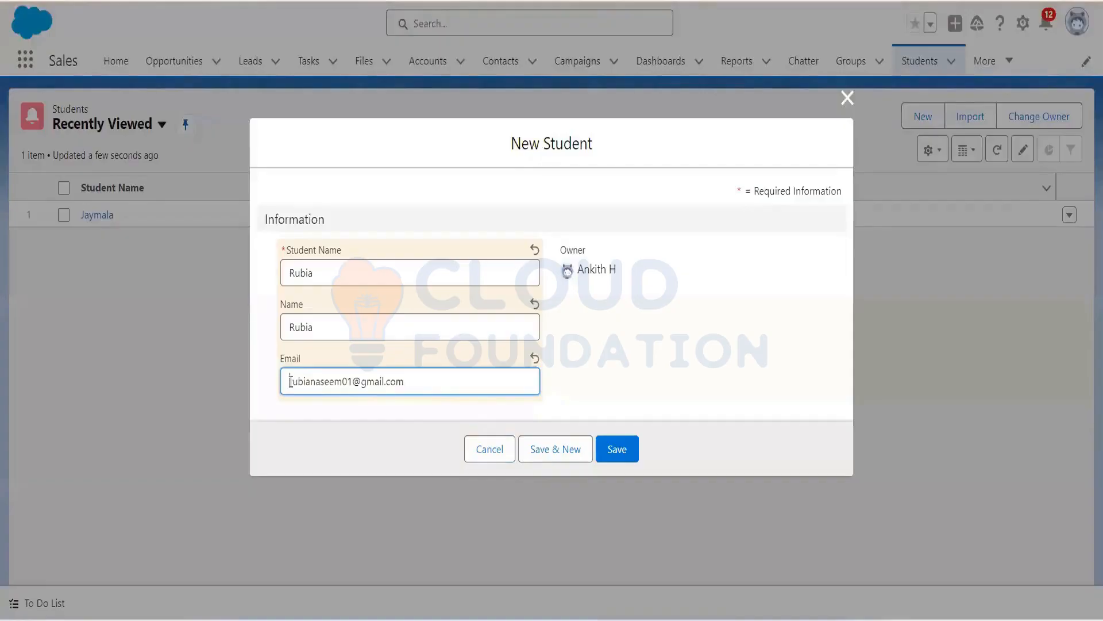
left_click(624, 453)
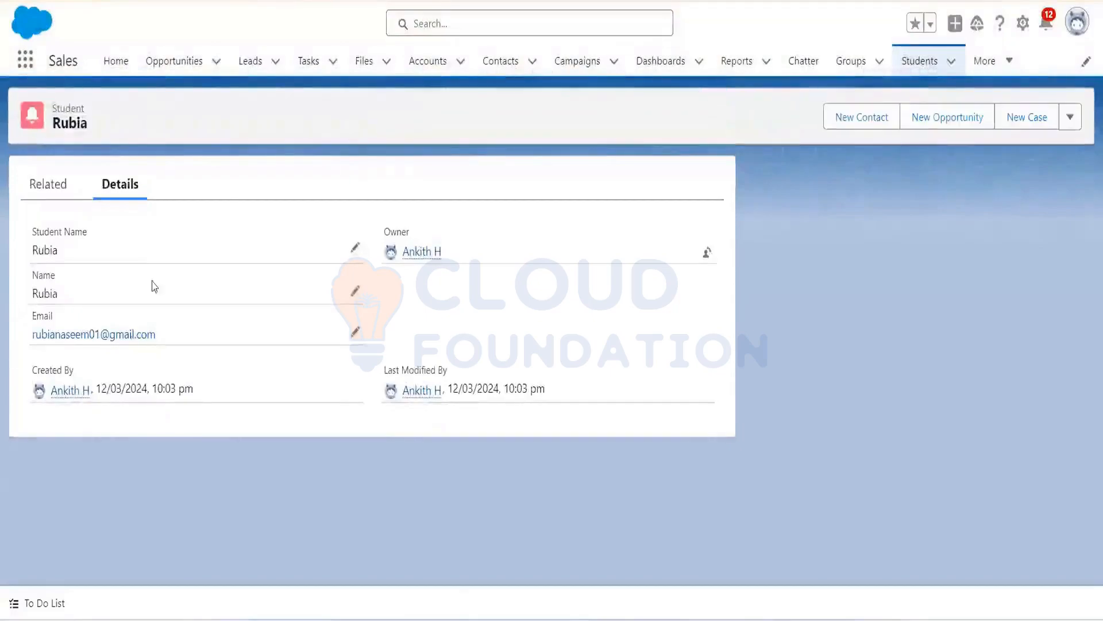
Step: Browse from the Students list into the new student's record, then the first student's record
left_click(920, 64)
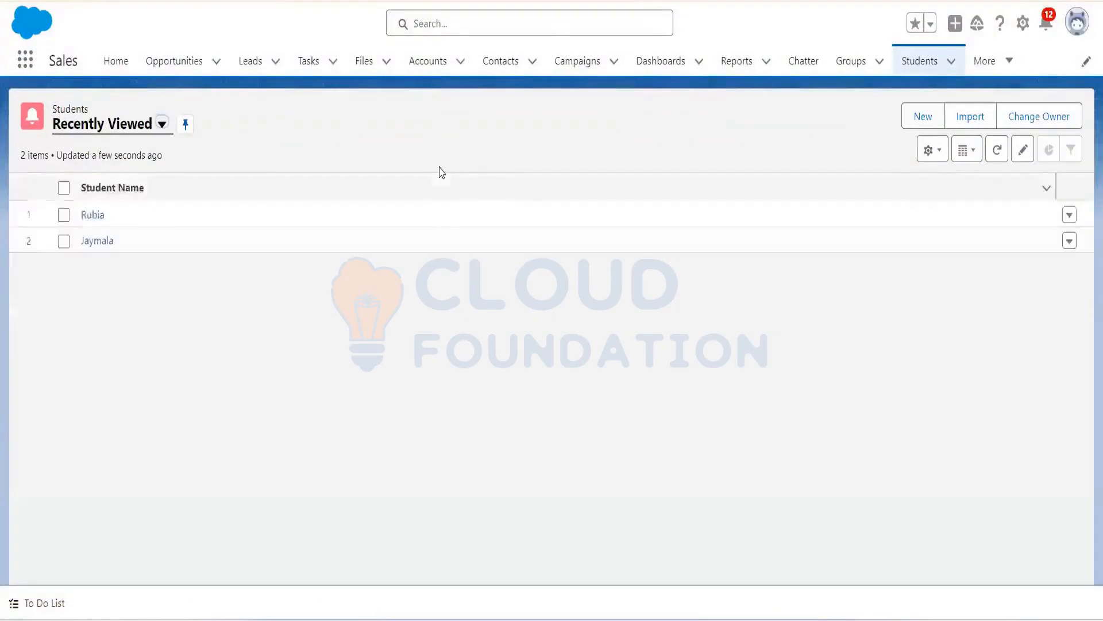
left_click(93, 215)
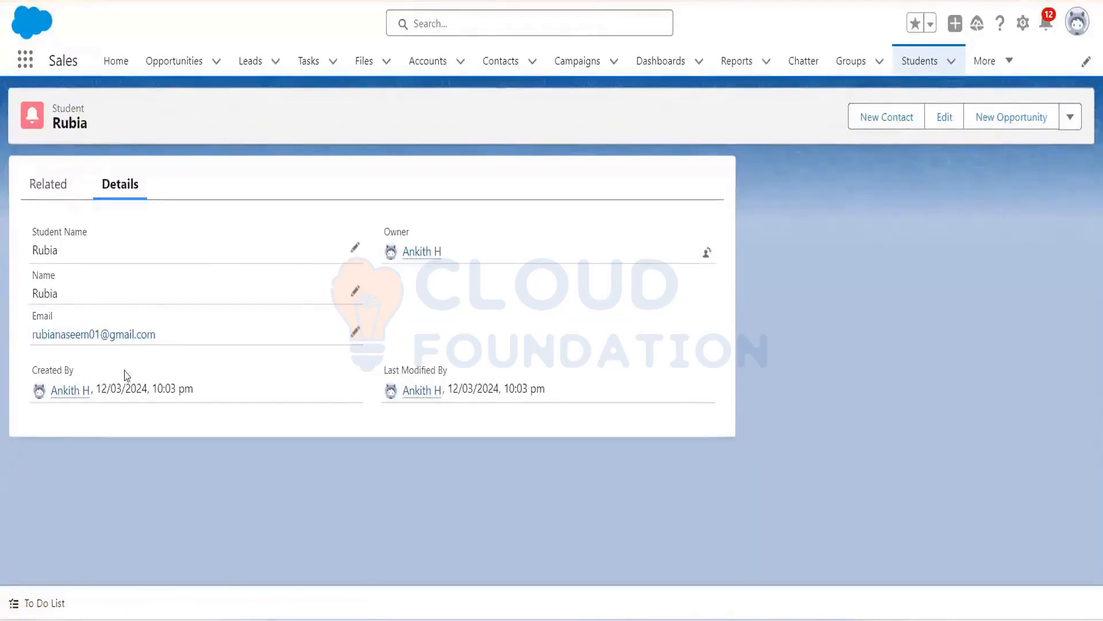
left_click(928, 61)
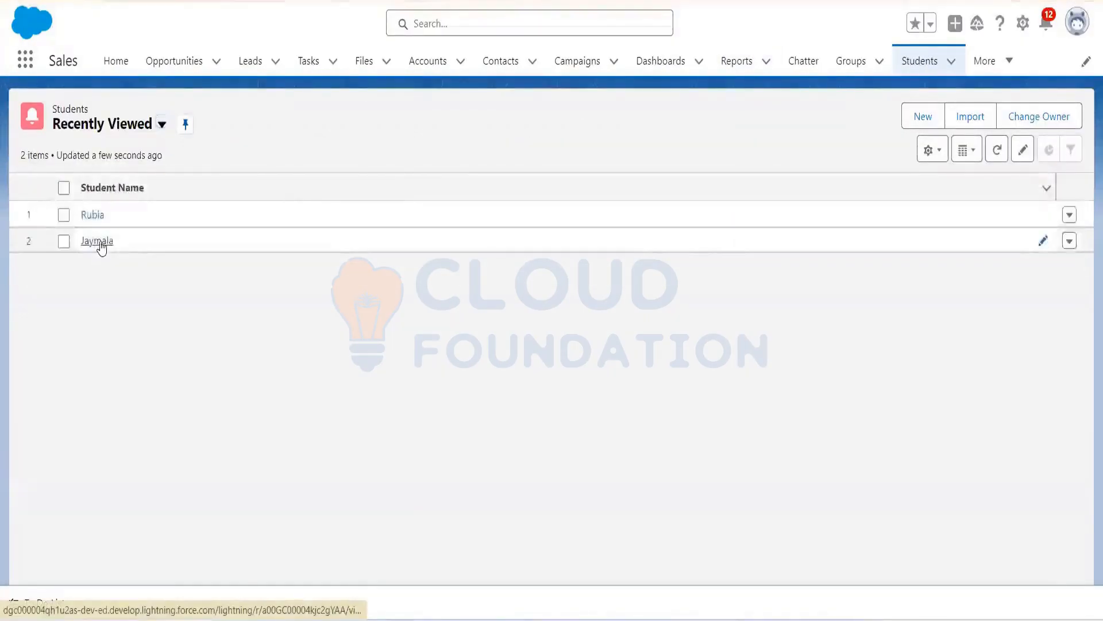
left_click(98, 242)
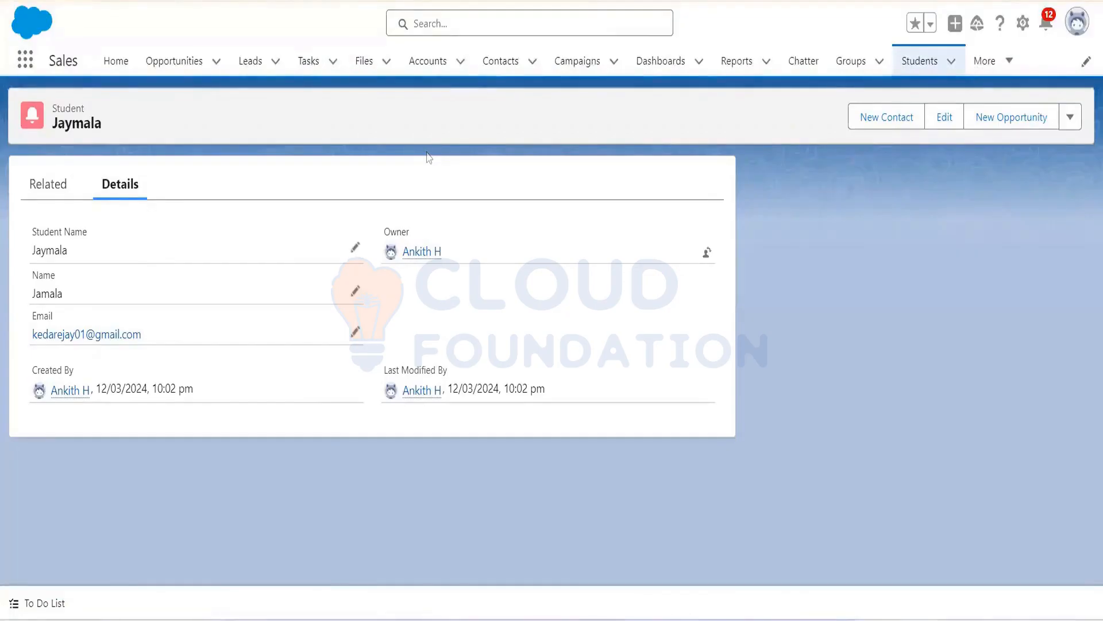
Step: In Setup's Object Manager, filter for 'Studen', open Student's Fields & Relationships and start a new custom field
left_click(1022, 26)
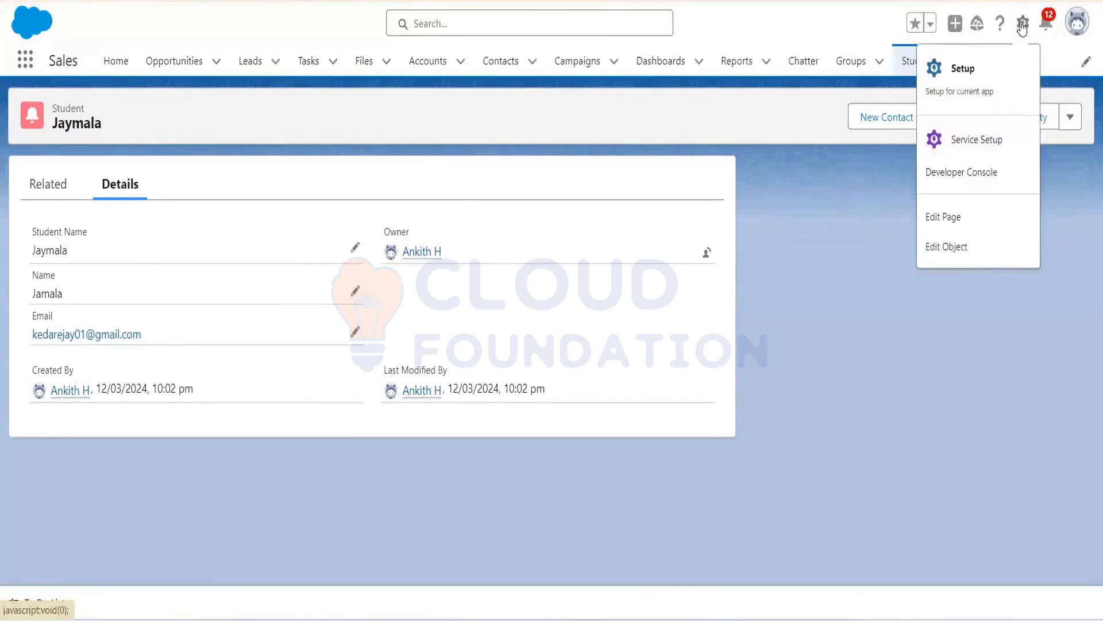
left_click(952, 72)
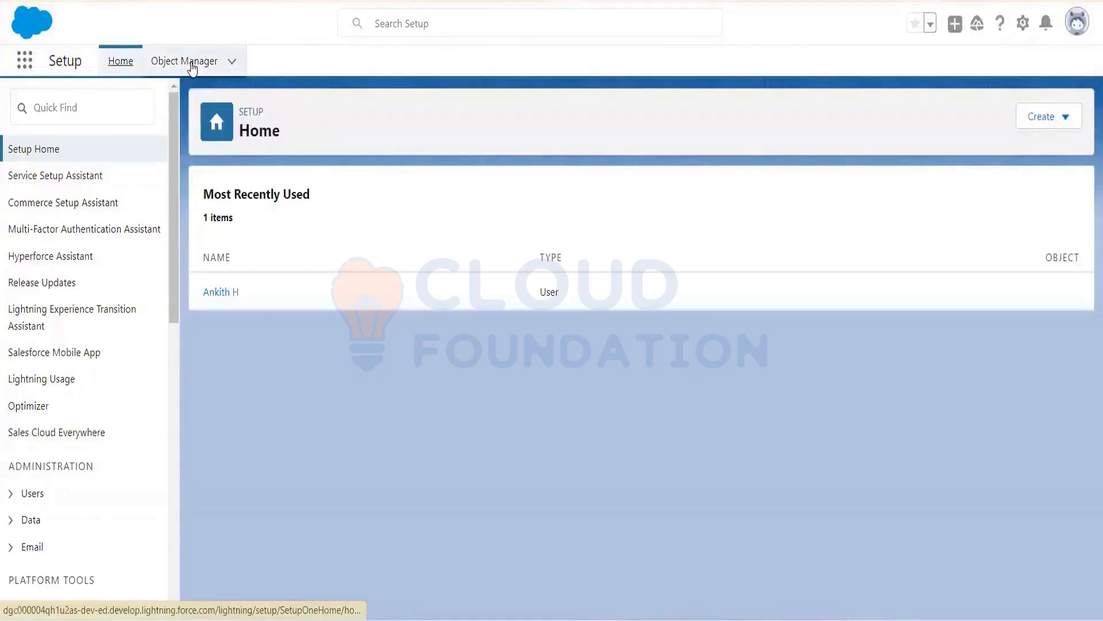
left_click(192, 66)
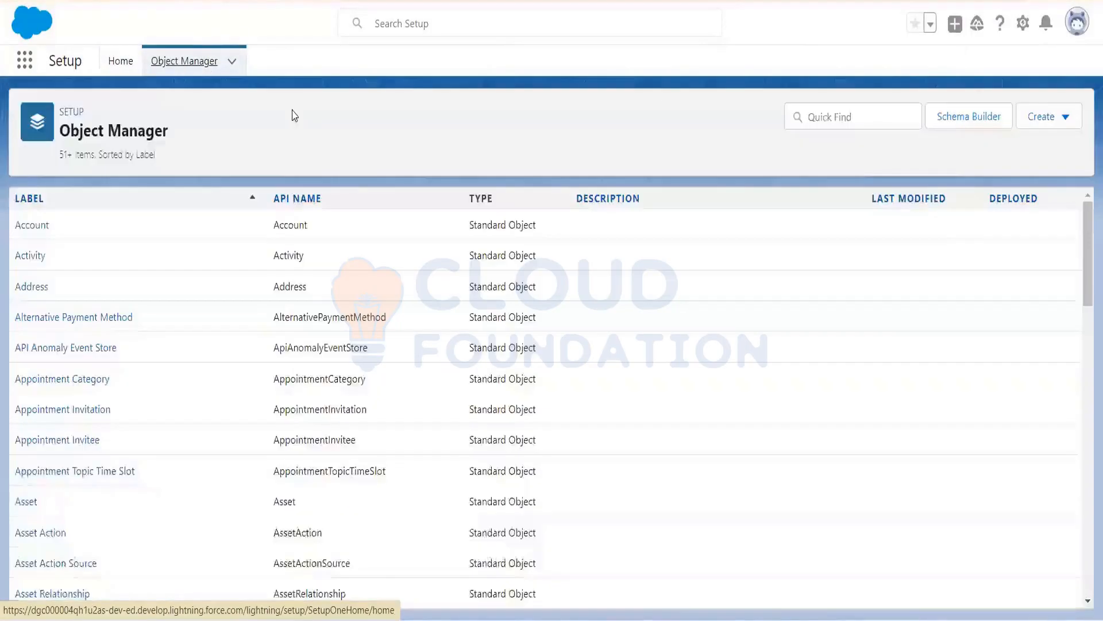
left_click(863, 116)
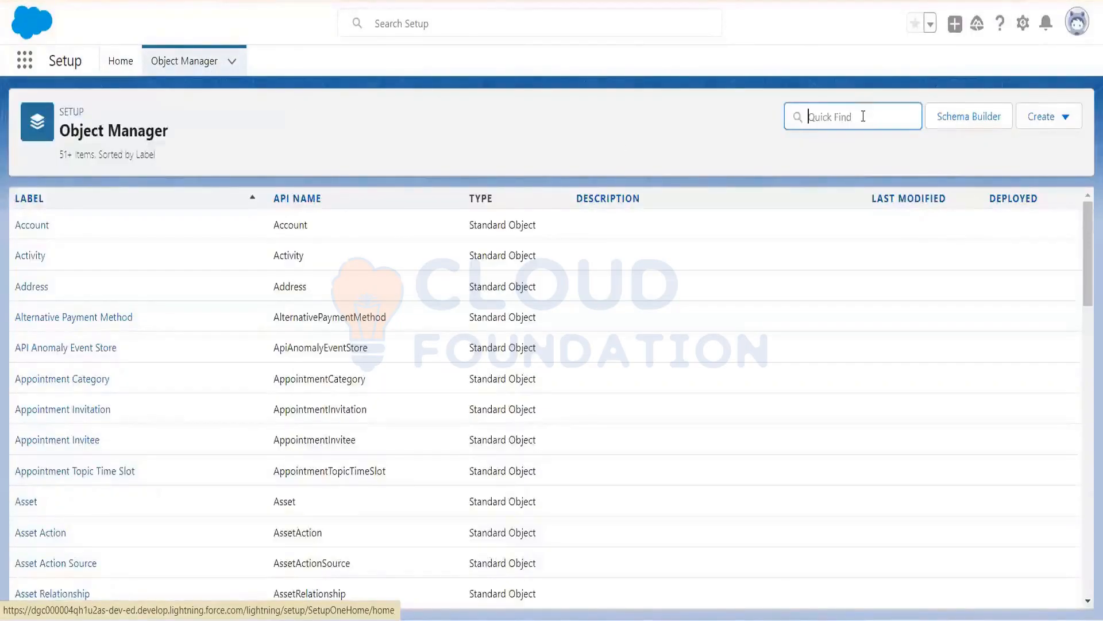
type("Stu")
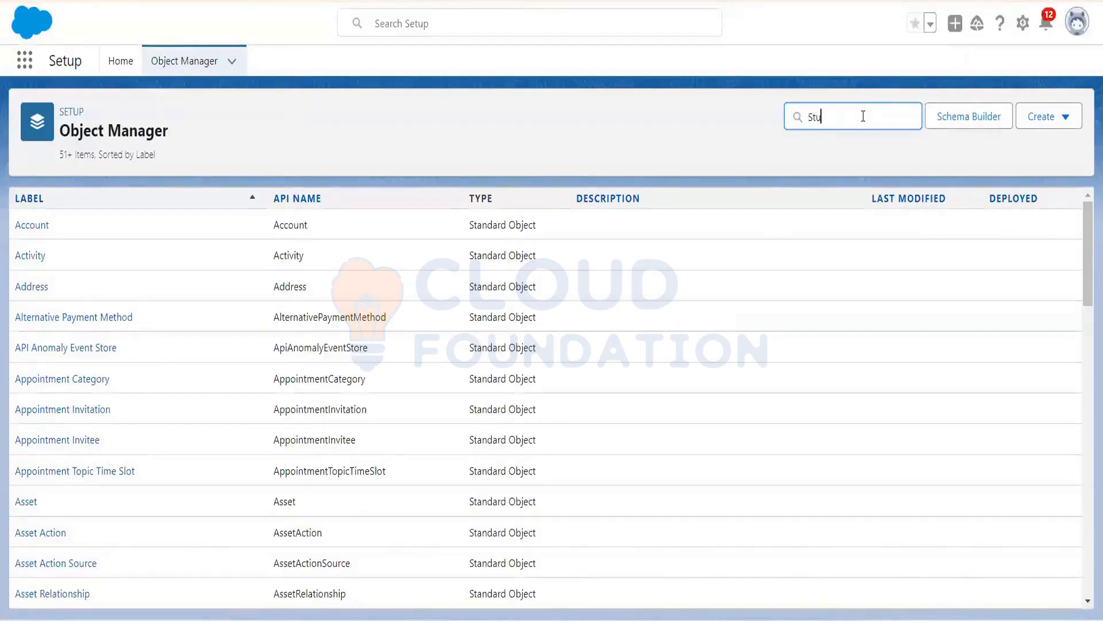
type("dent")
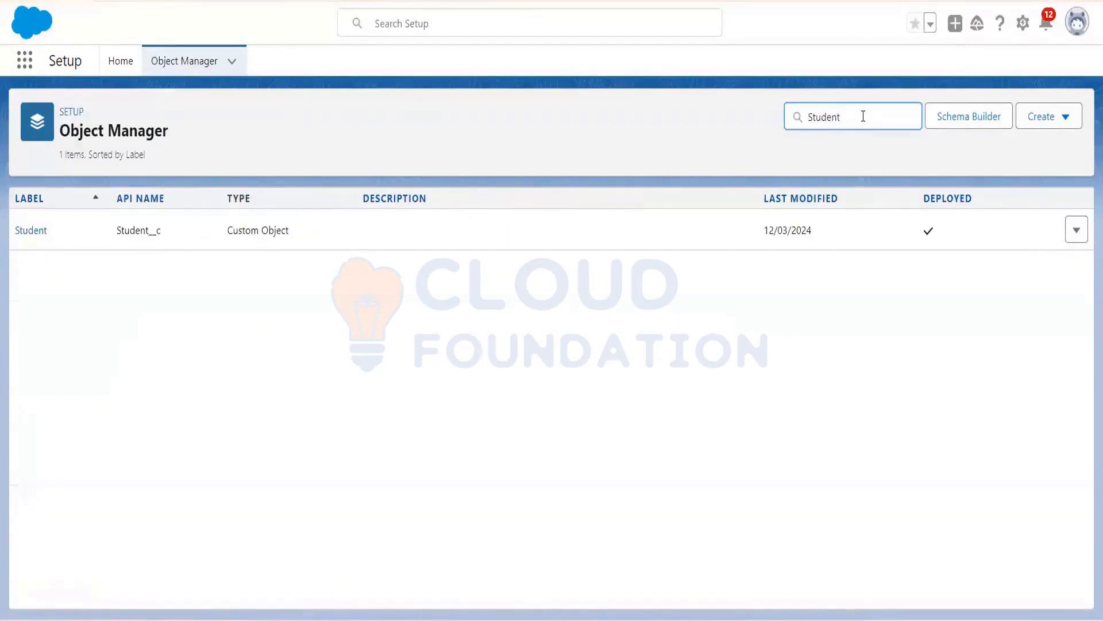
left_click(31, 232)
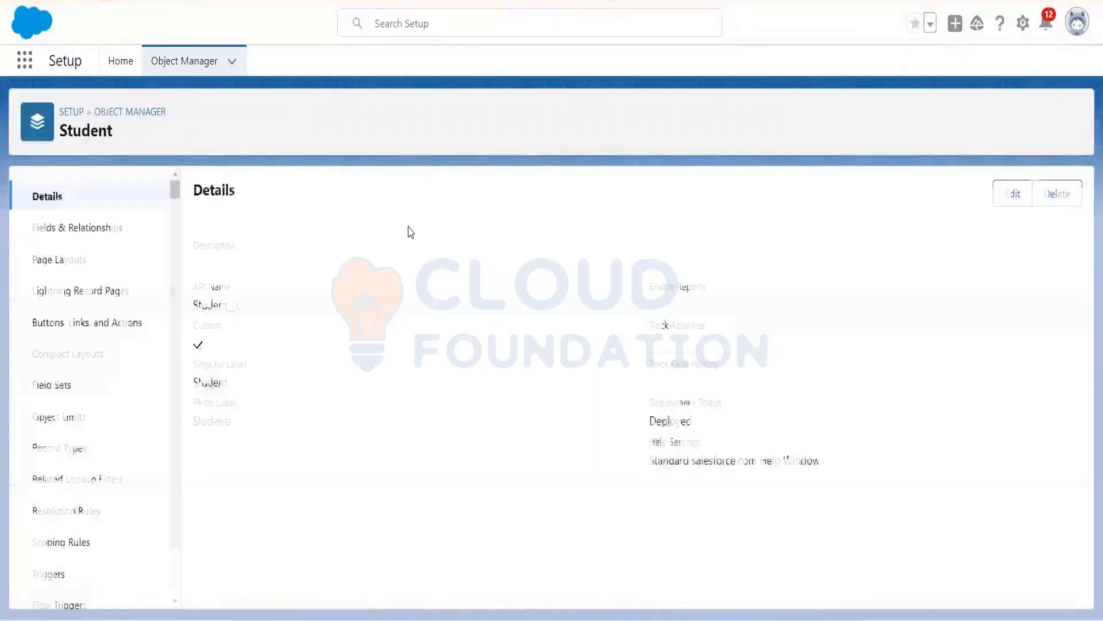
left_click(94, 236)
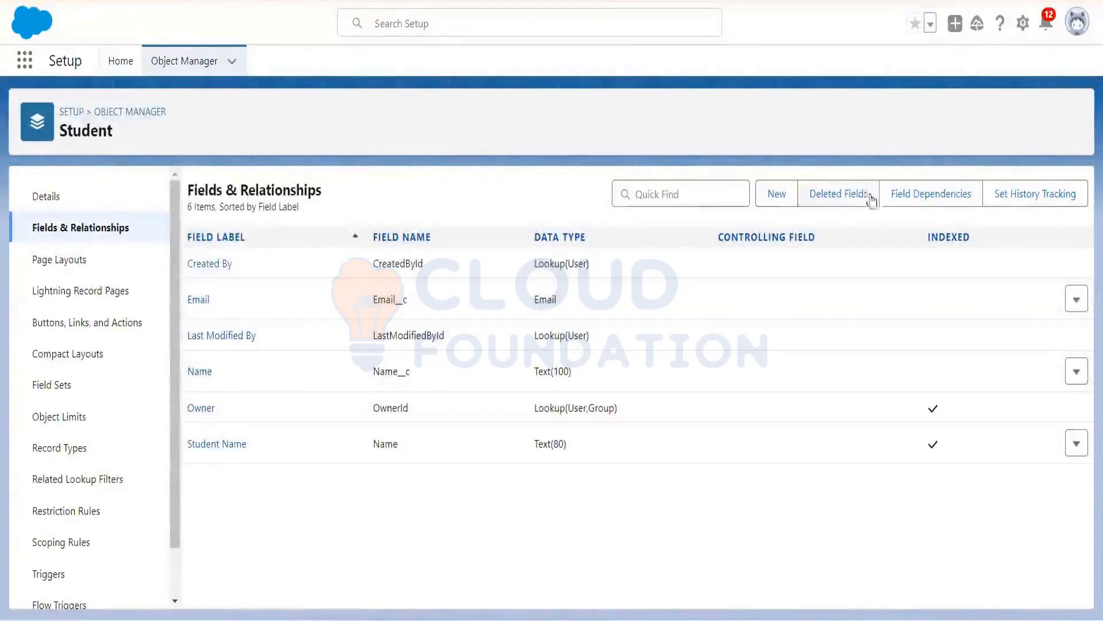
left_click(777, 195)
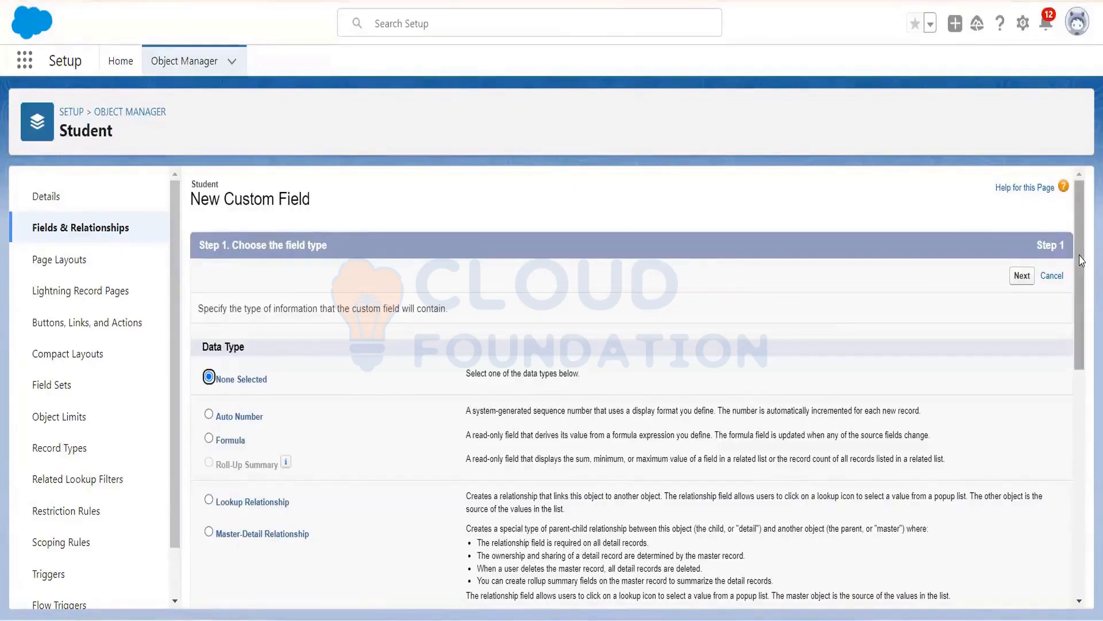
Step: Choose Phone as the new field's data type and continue to the details step
left_click_drag(1081, 260, 1086, 420)
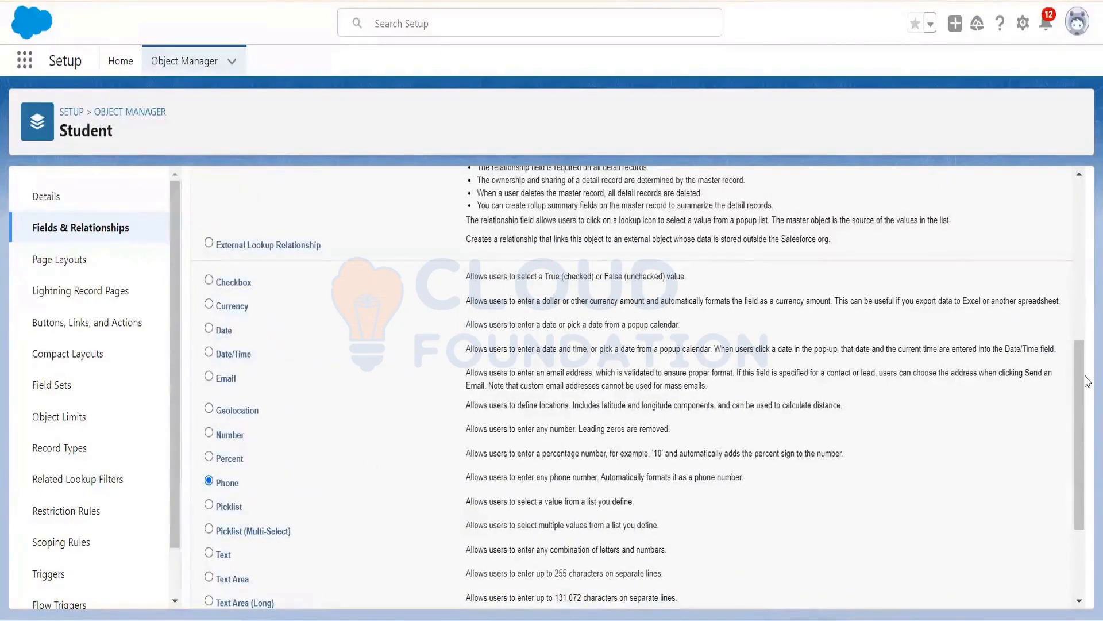
scroll(1069, 402, "down", 3)
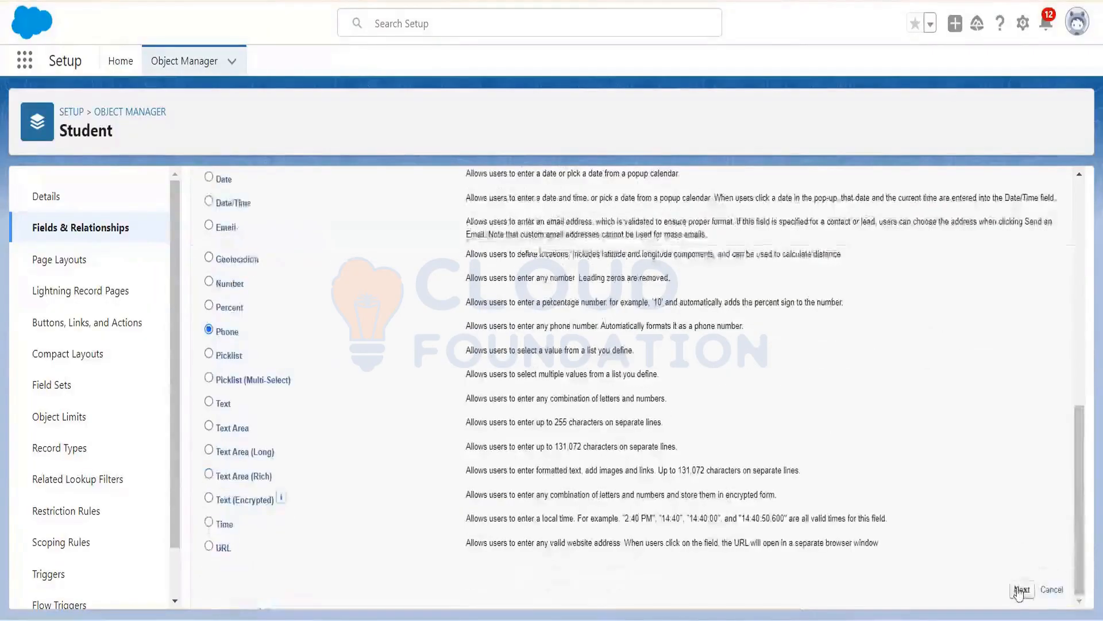
left_click(1019, 590)
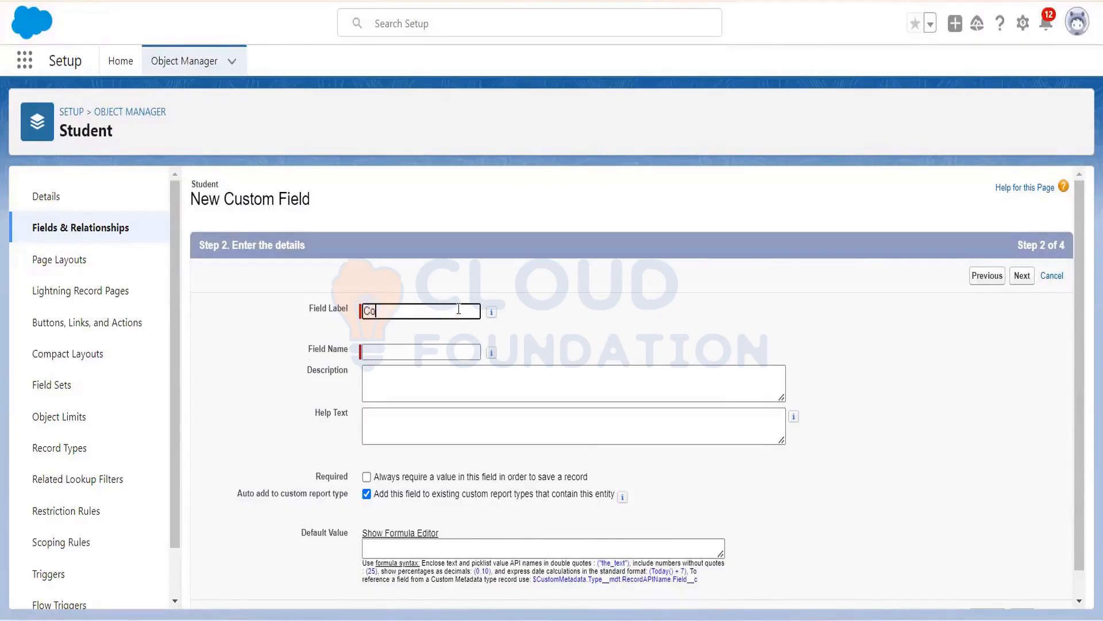
Step: Label the Phone field ContactNo, keep default field security and Student Layout, and save
type("ContactNo")
left_click(422, 352)
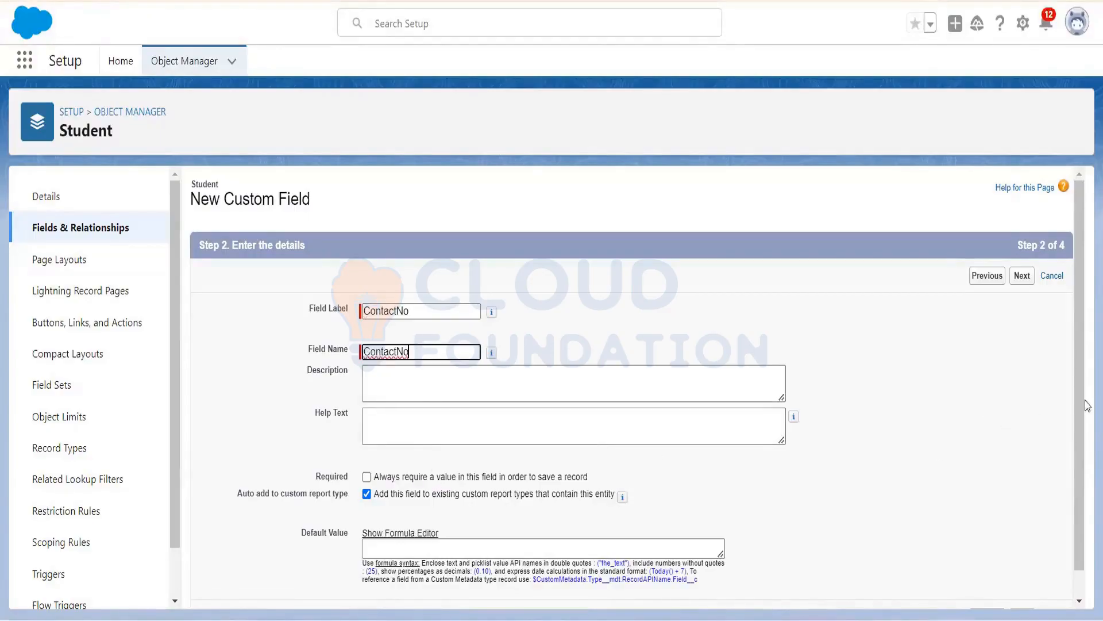
scroll(1086, 414, "down", 1)
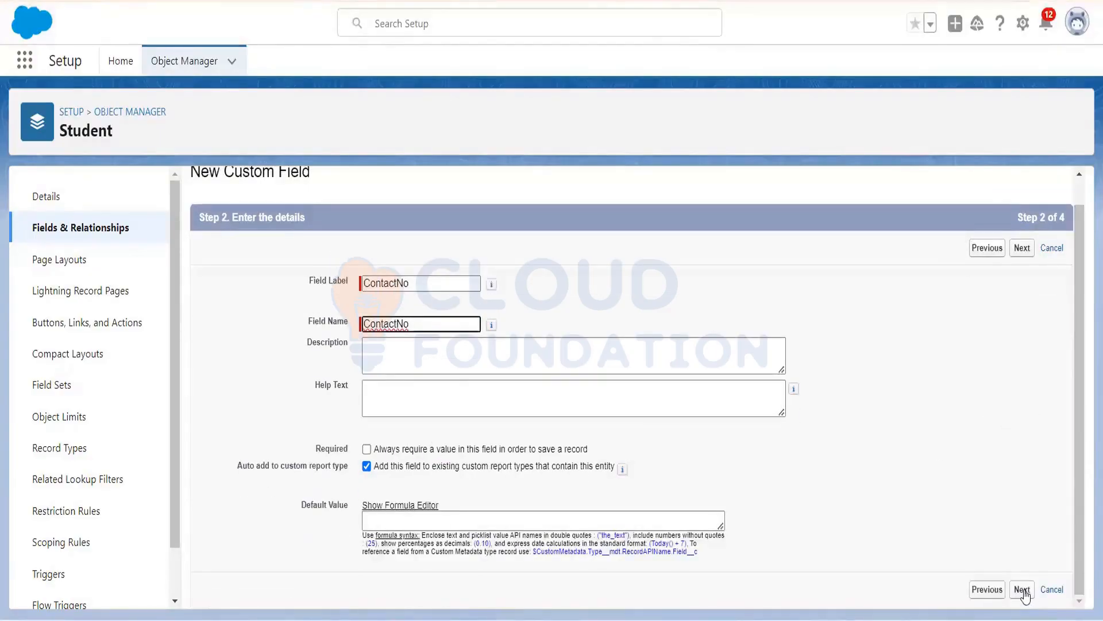
left_click(1023, 592)
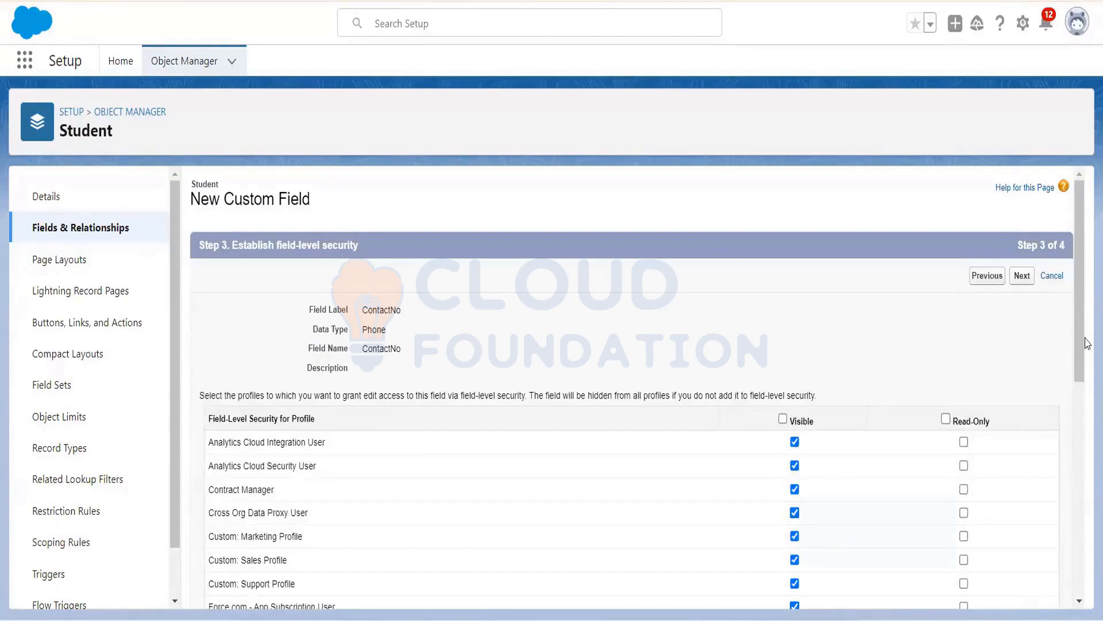
left_click(1088, 426)
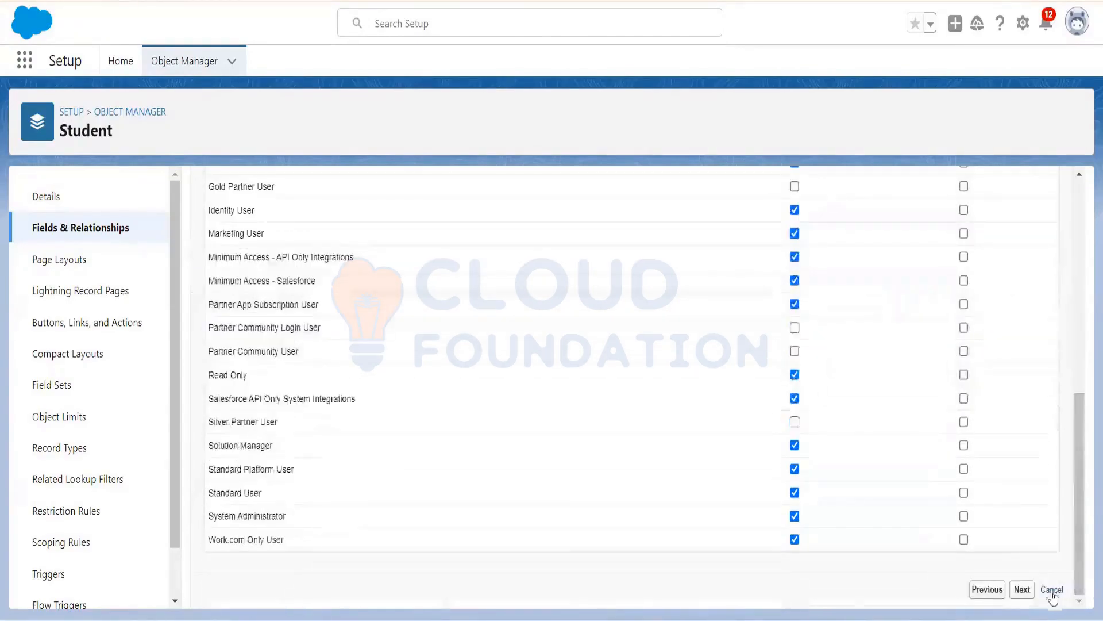
left_click(1023, 589)
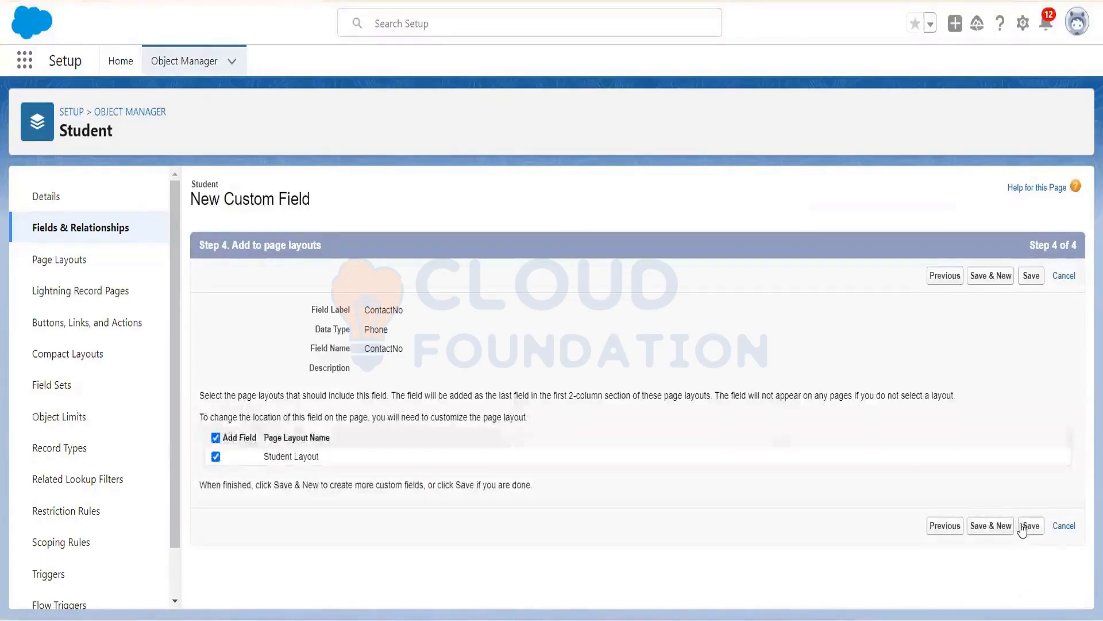
left_click(1026, 533)
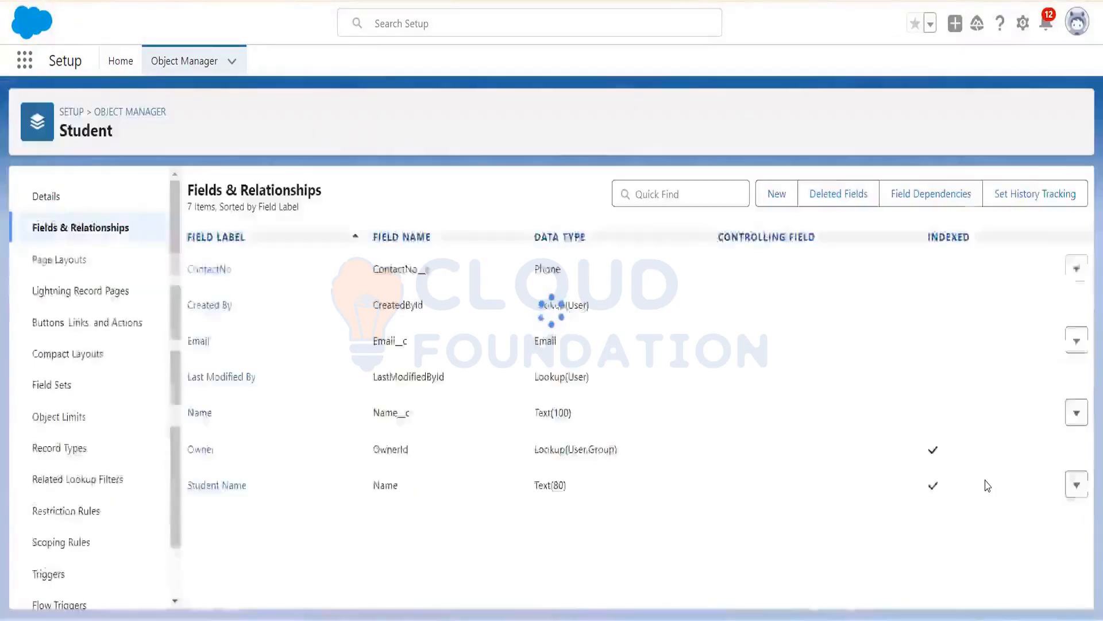
Step: Begin a second custom field on Student with Text as its data type
left_click(784, 197)
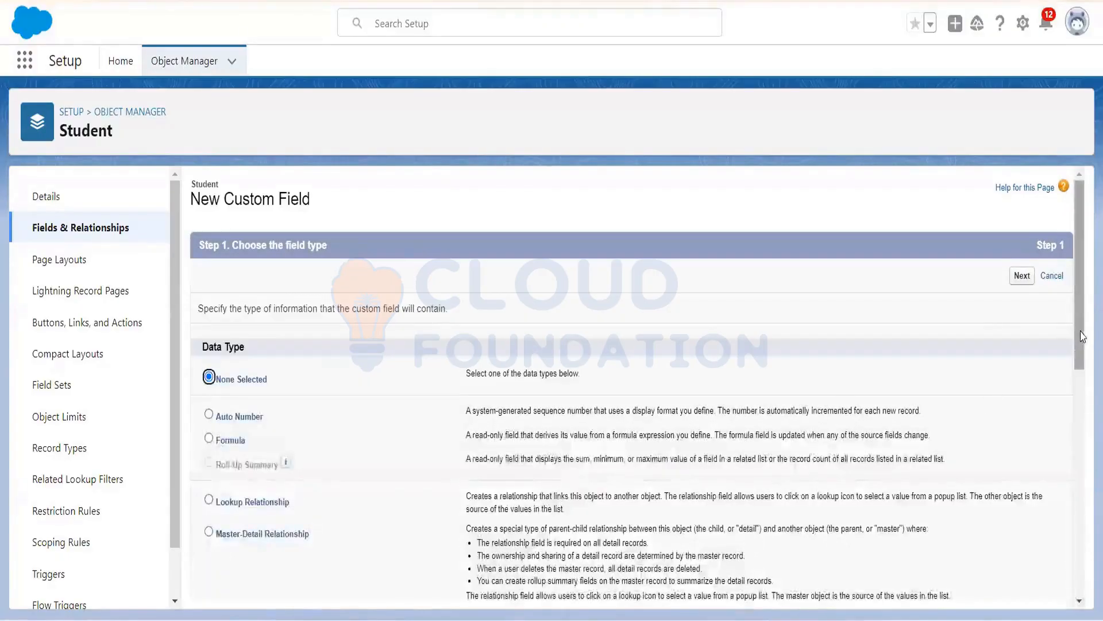
left_click_drag(1082, 337, 1087, 516)
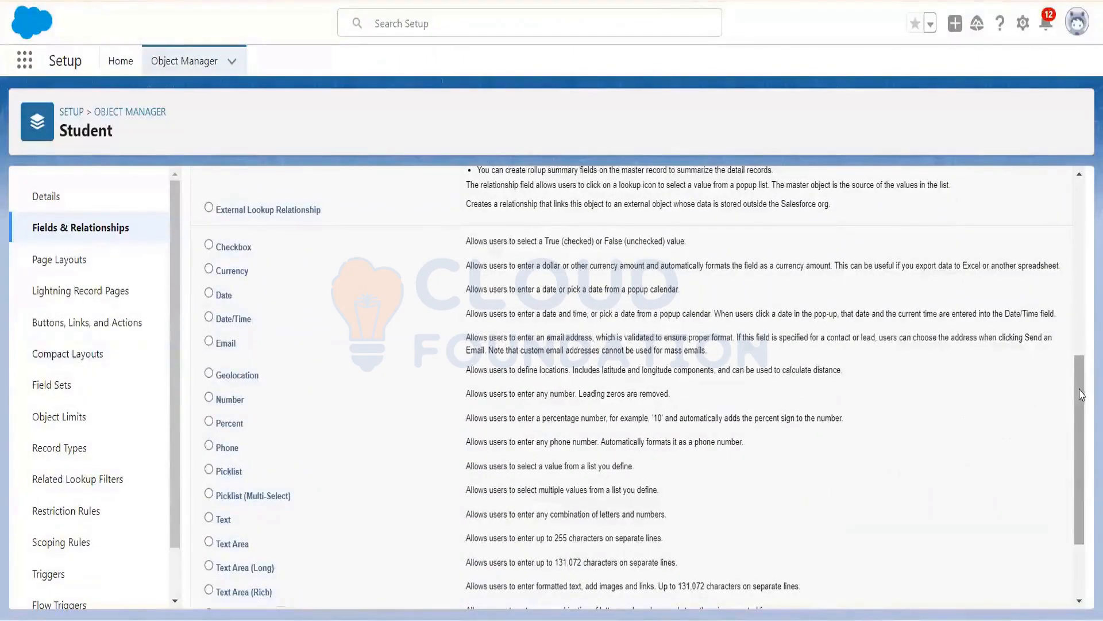
left_click_drag(1080, 394, 1067, 325)
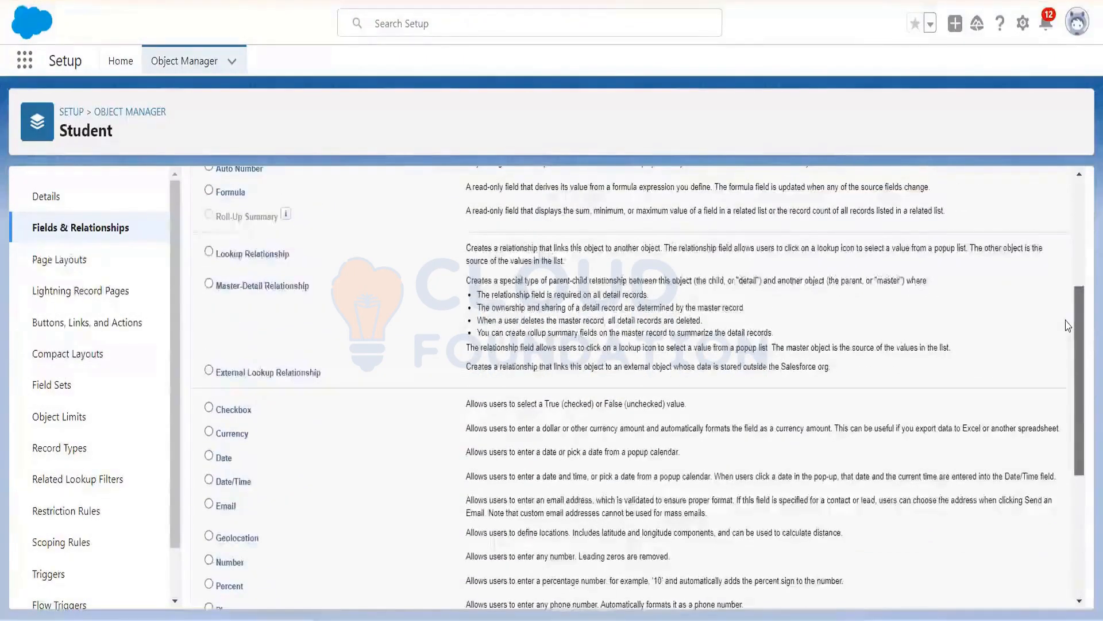
left_click_drag(1061, 256, 1072, 432)
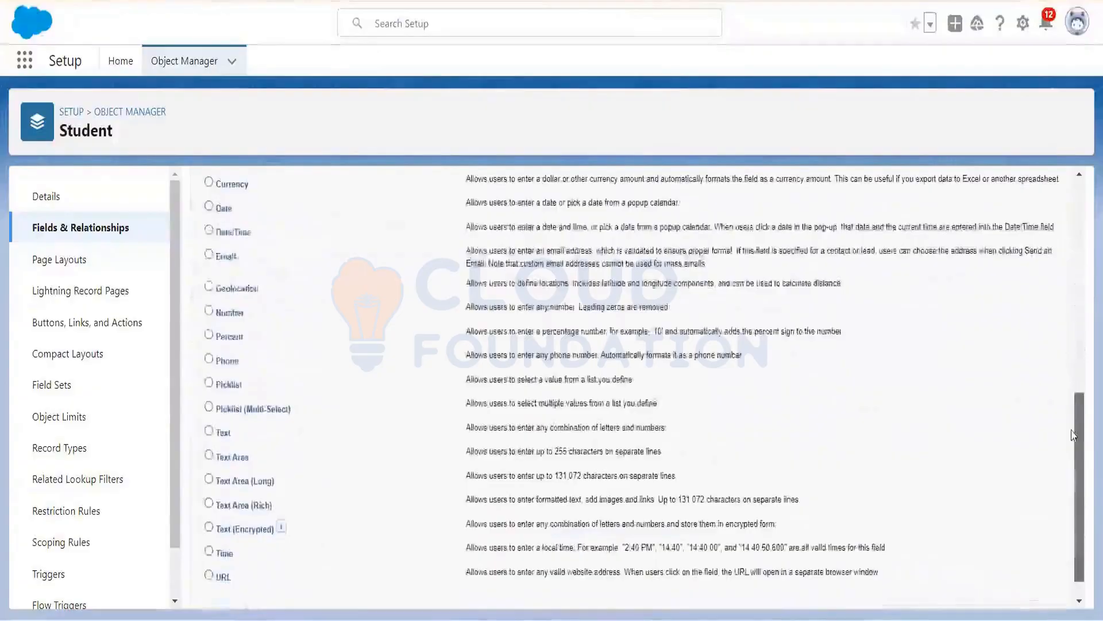
left_click_drag(1072, 433, 1073, 441)
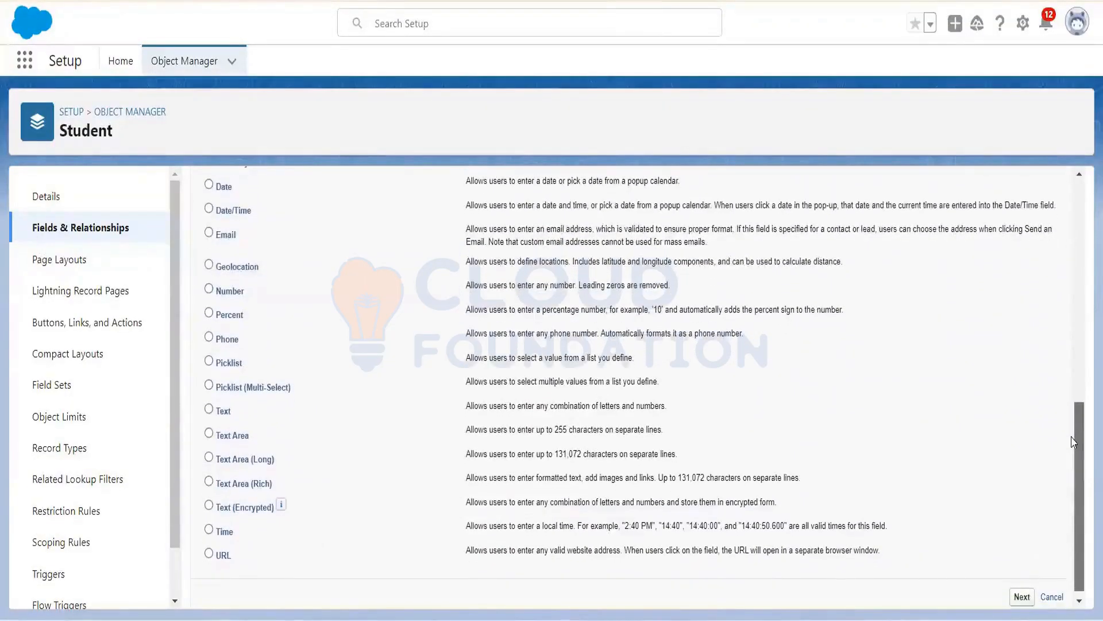
left_click(208, 410)
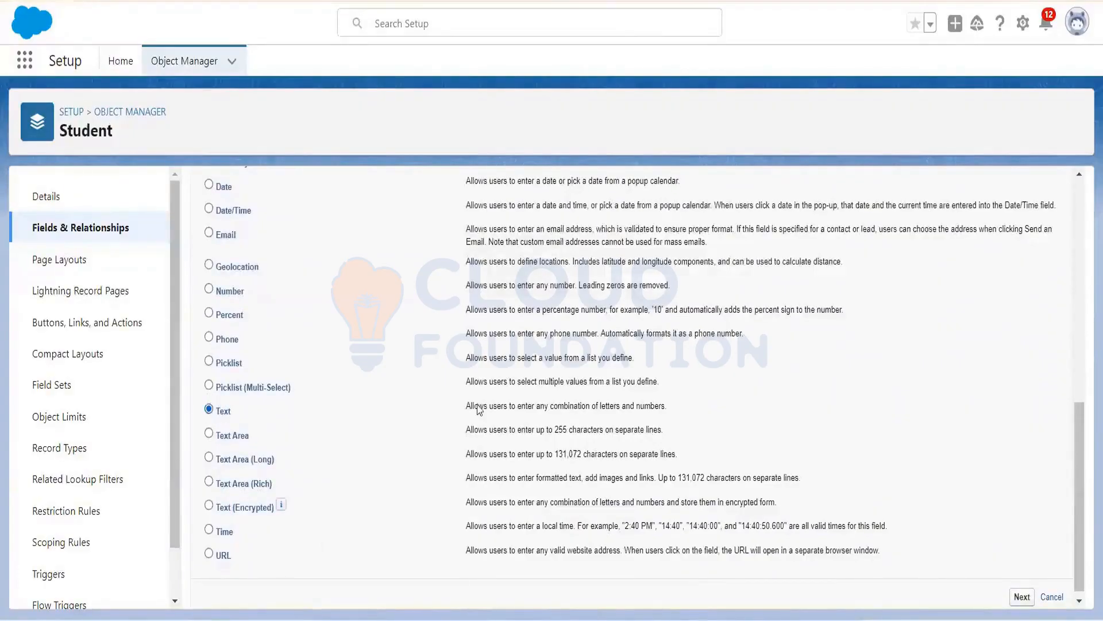
left_click(1021, 597)
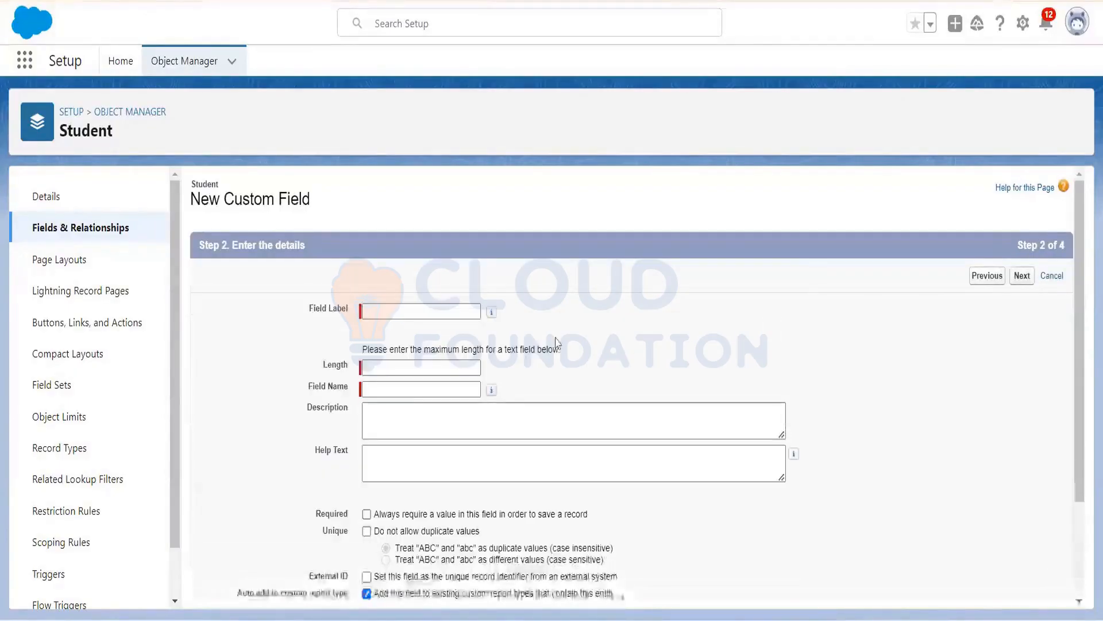
Step: Save a Text field labelled City with length 20, keeping default security and Student Layout
type("City")
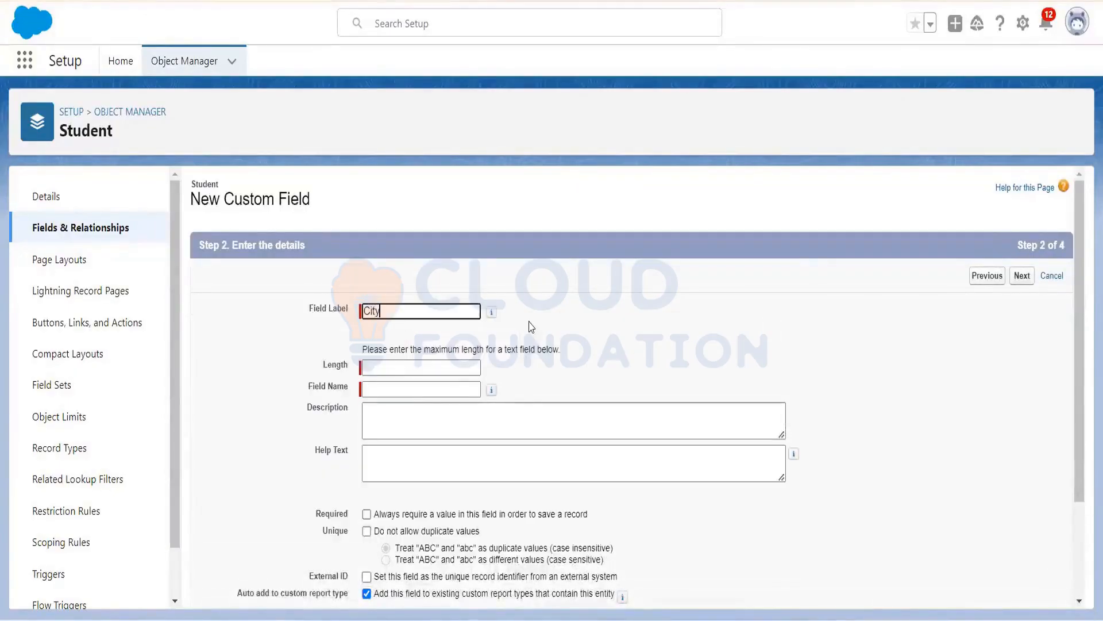
left_click(470, 366)
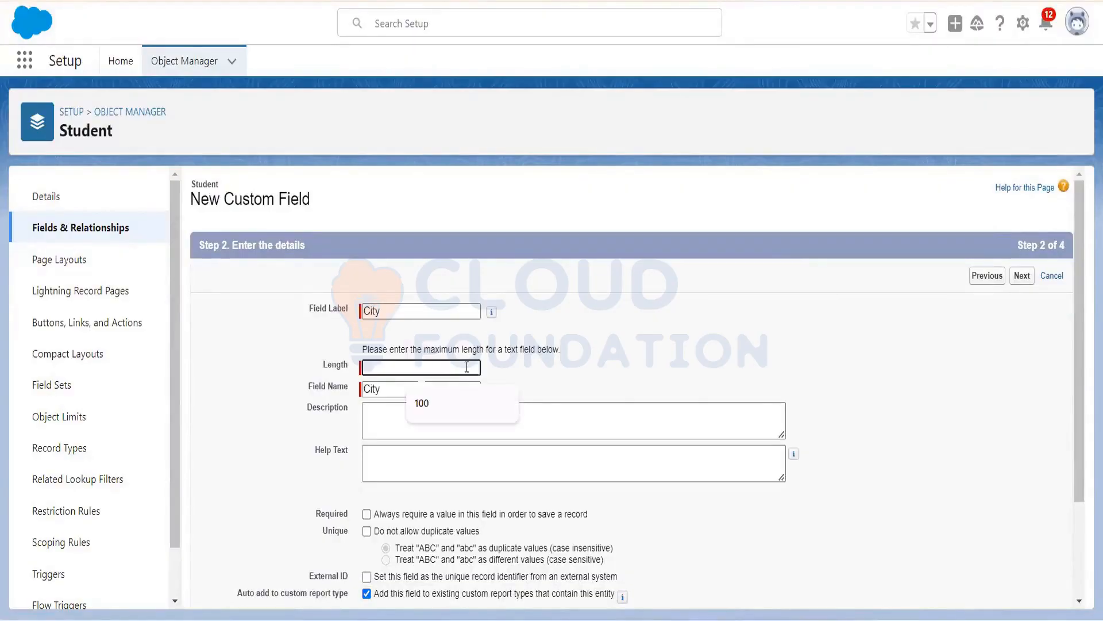
type("2")
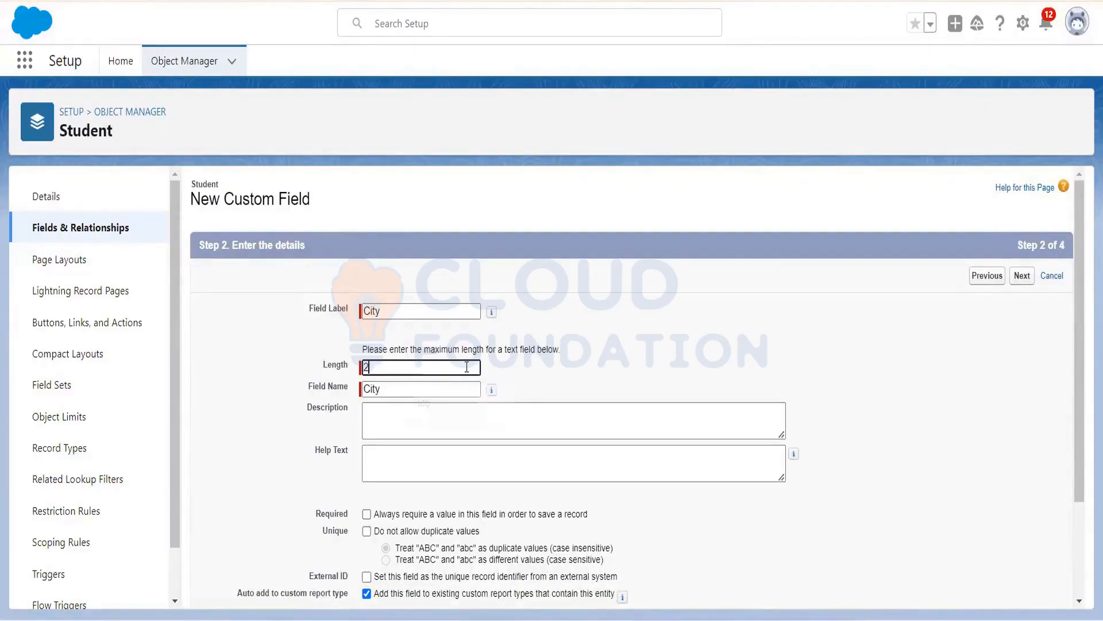
type("0")
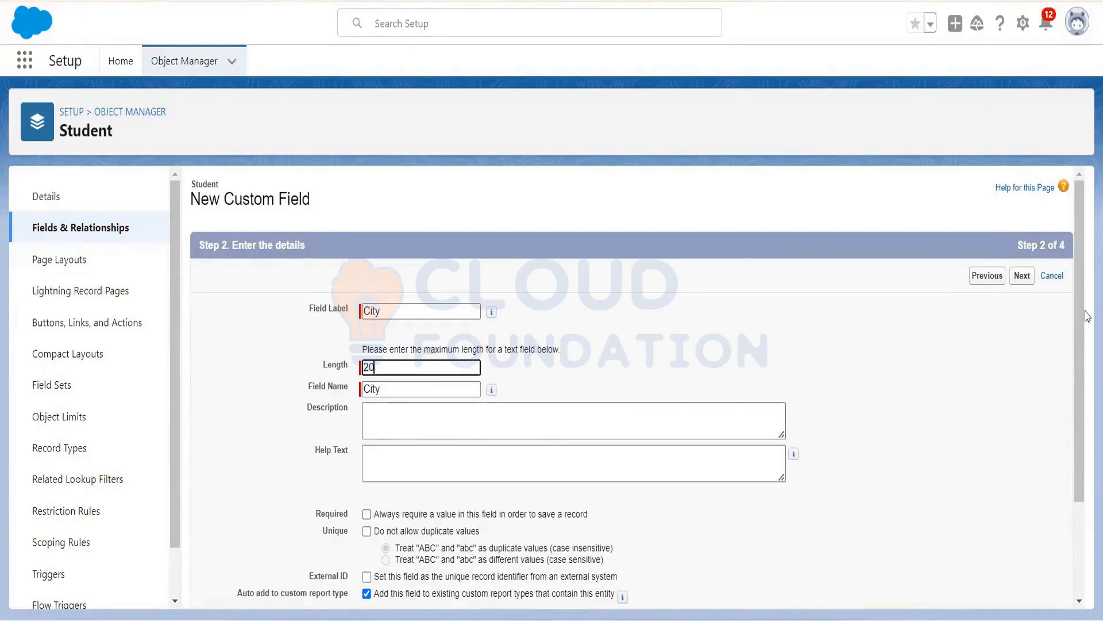
scroll(571, 426, "down", 2)
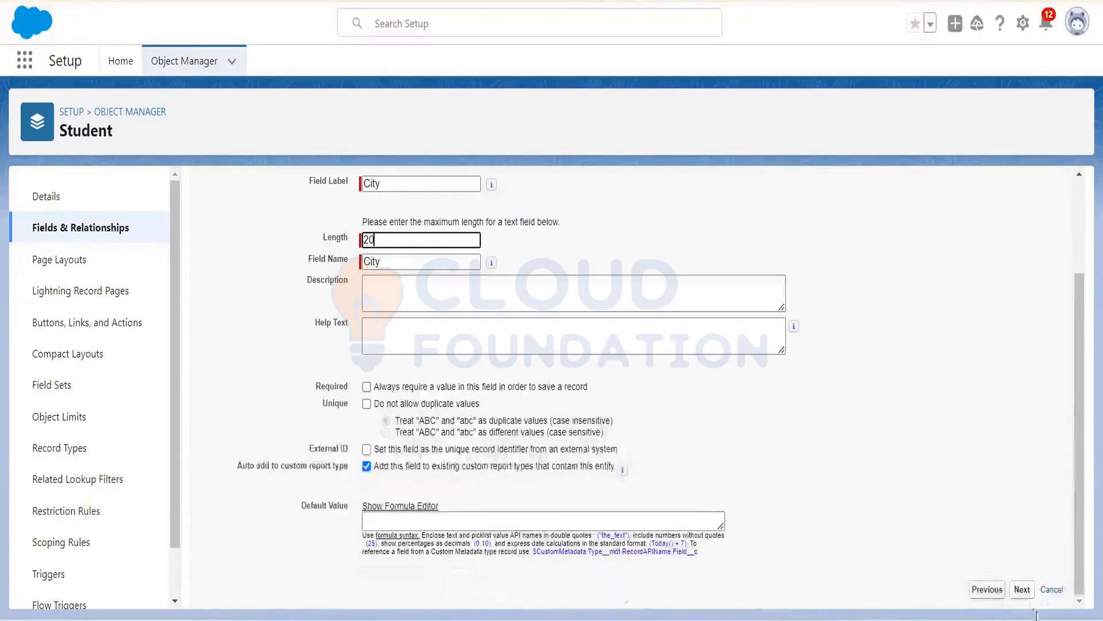
left_click(1019, 590)
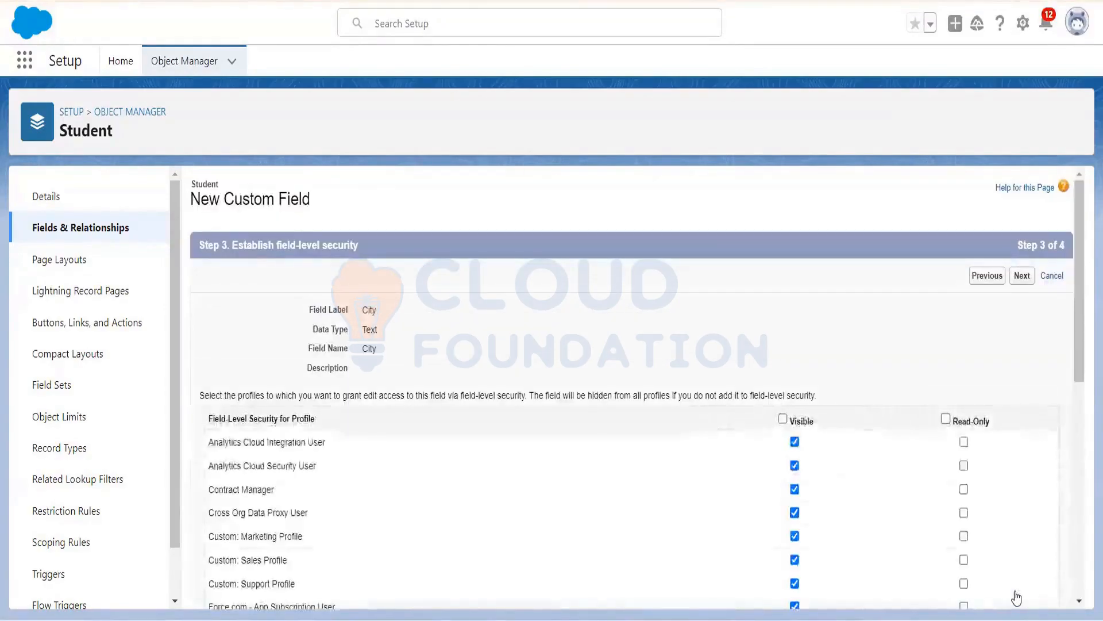
left_click(1024, 274)
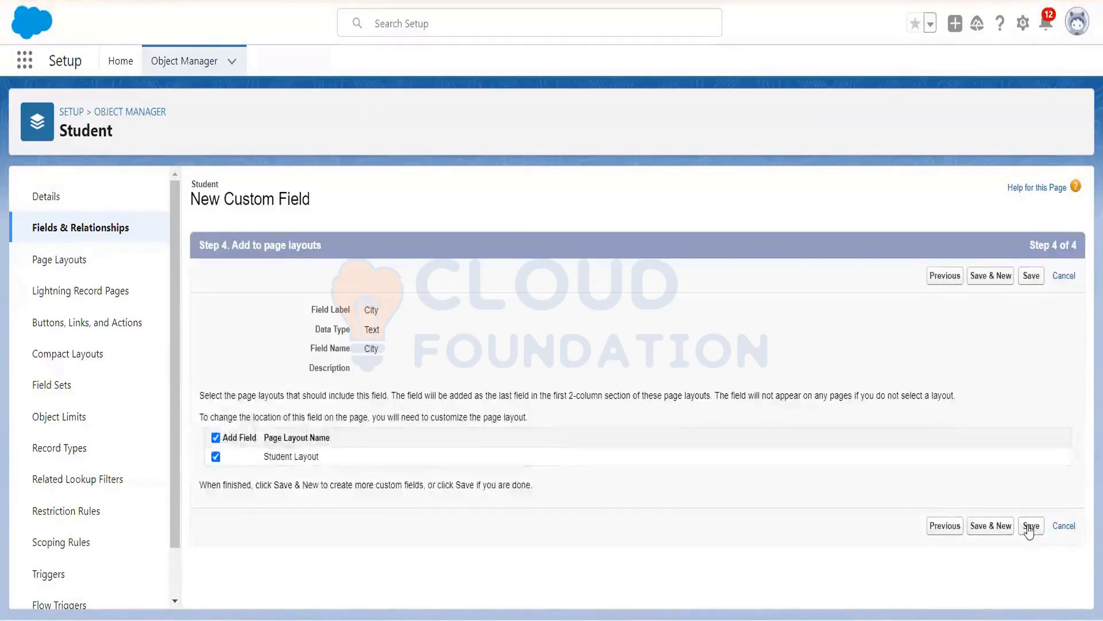
left_click(1029, 526)
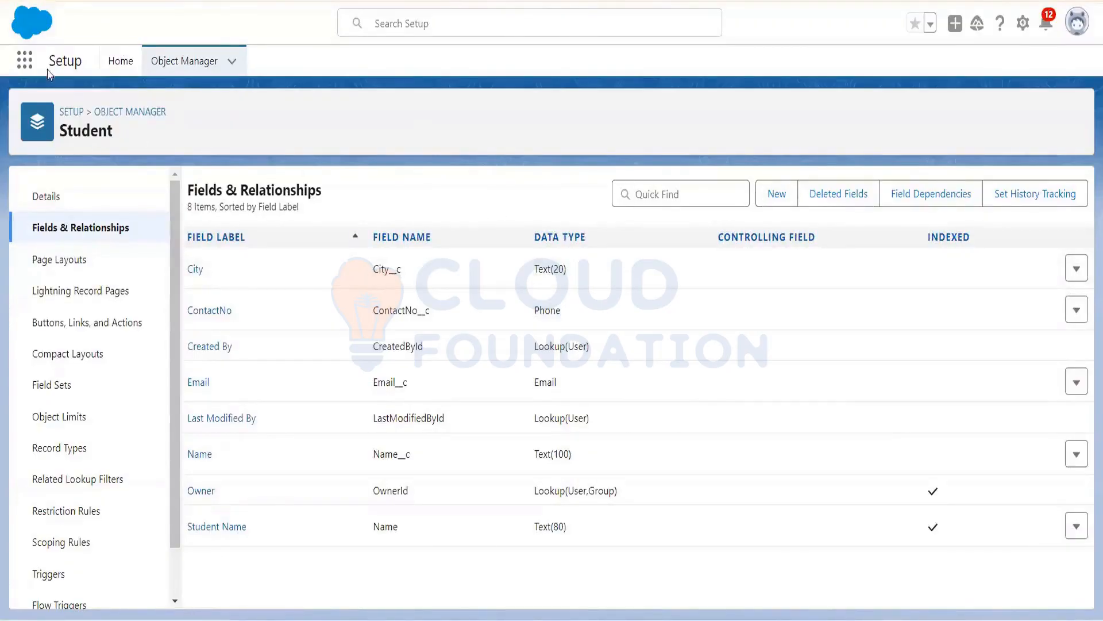
Step: Switch to the Sales app via App Launcher search 'sales' and open the first Student record
left_click(25, 60)
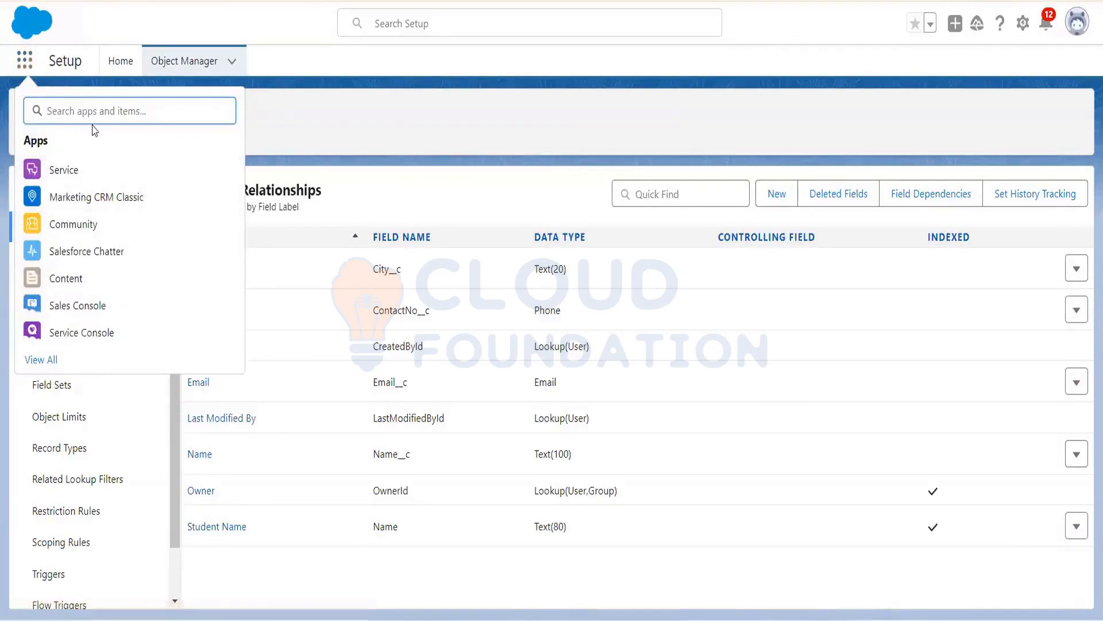
type("sales")
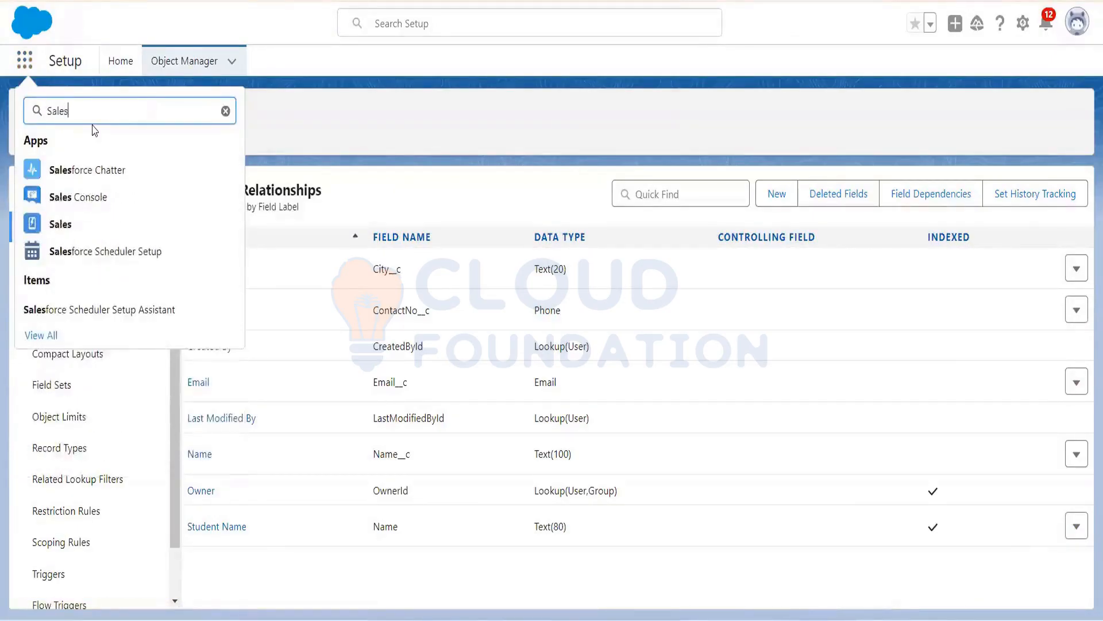
left_click(61, 224)
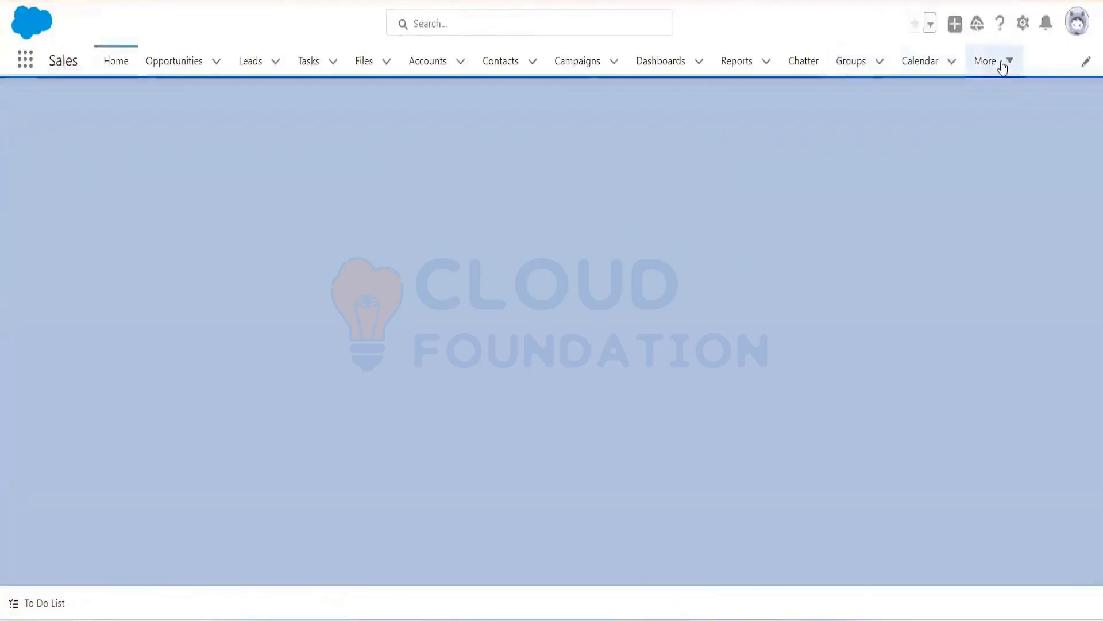
left_click(1003, 64)
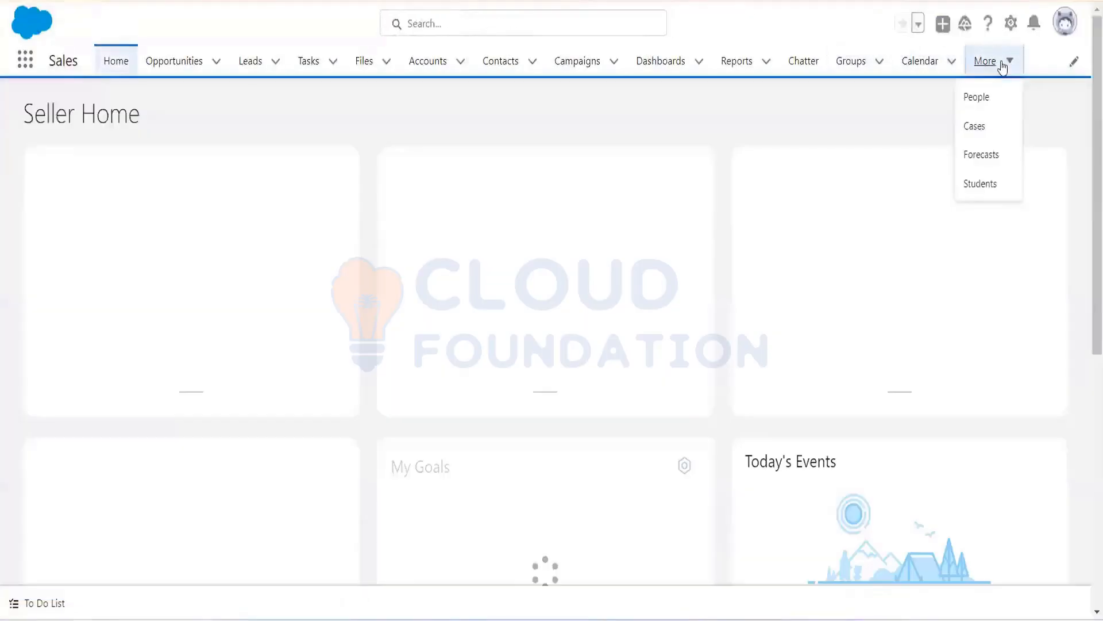
left_click(987, 185)
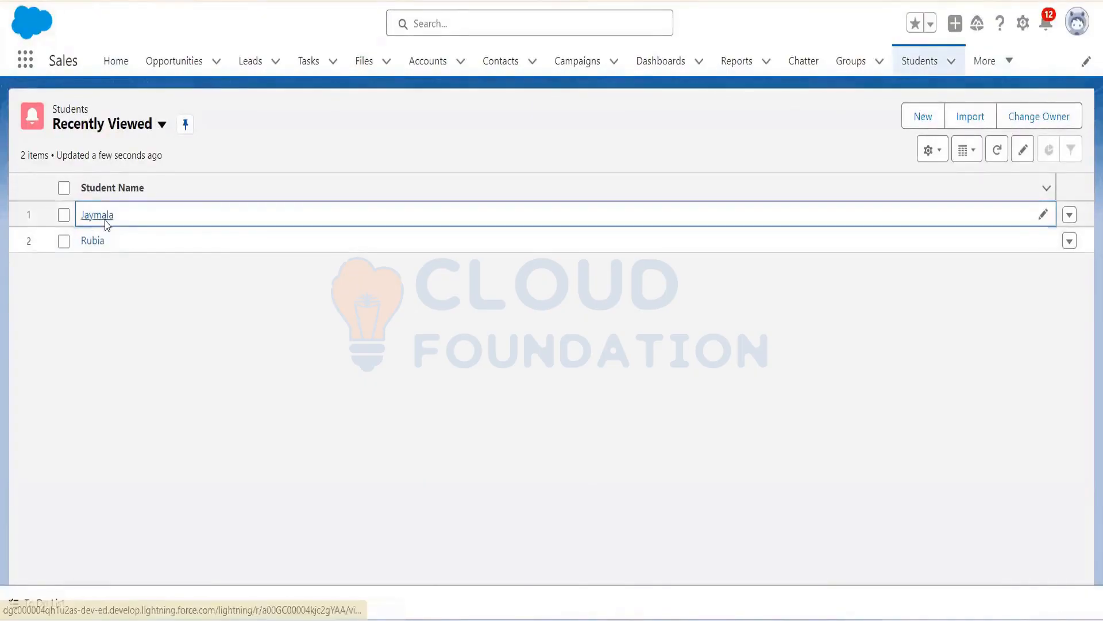
left_click(102, 216)
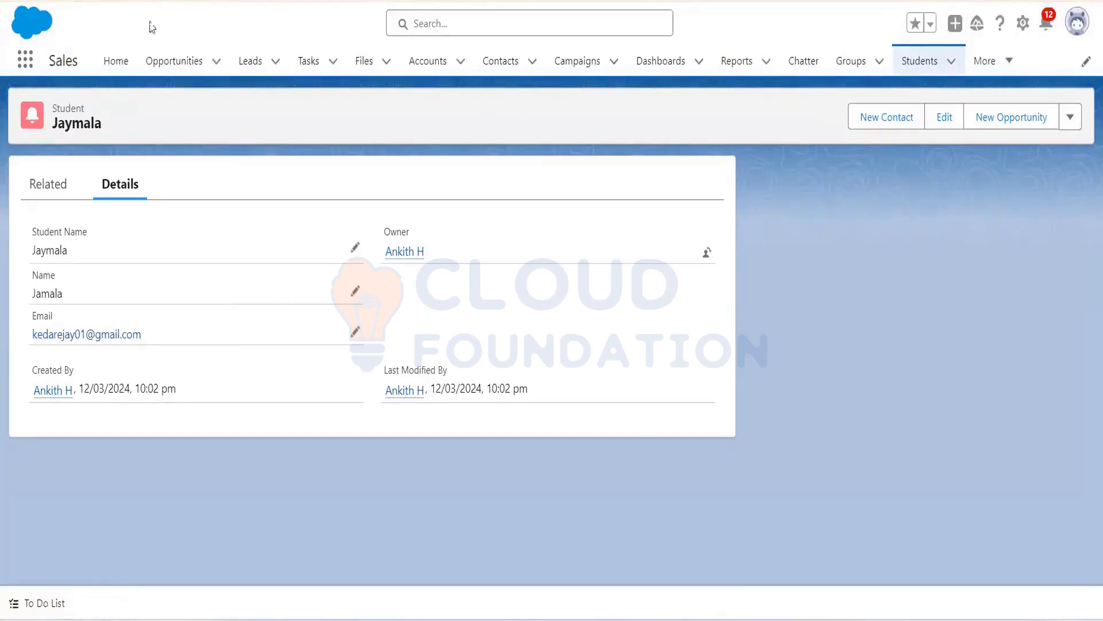
Step: Go to the Opportunities view in the Sales app
left_click(173, 53)
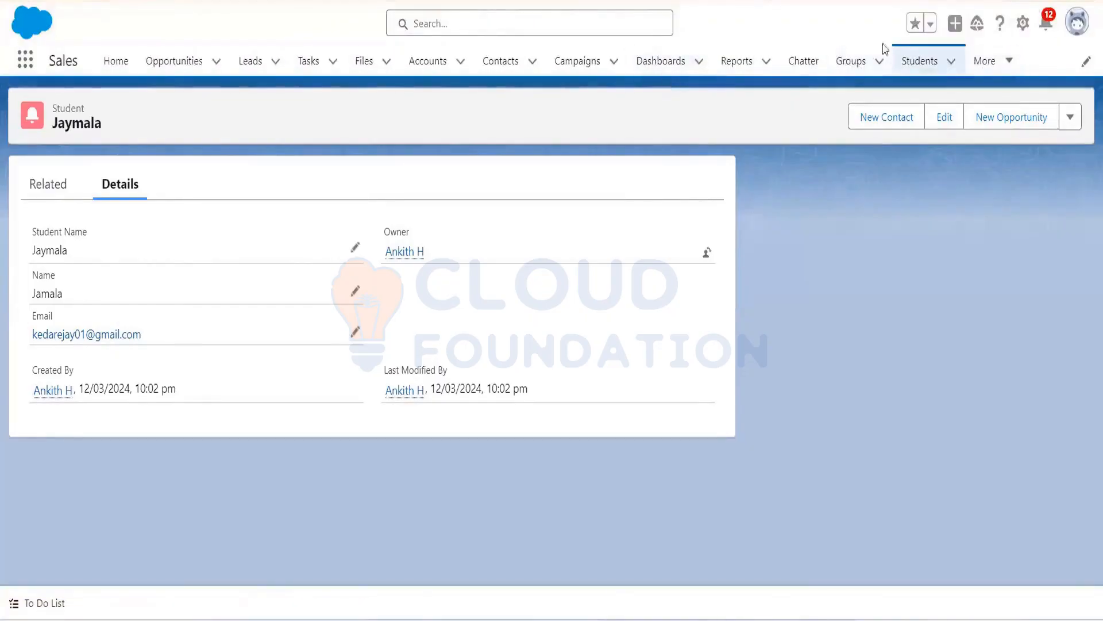
Step: Return to Setup's Object Manager, filter for 'stude' and open Student's Fields & Relationships
left_click(1023, 28)
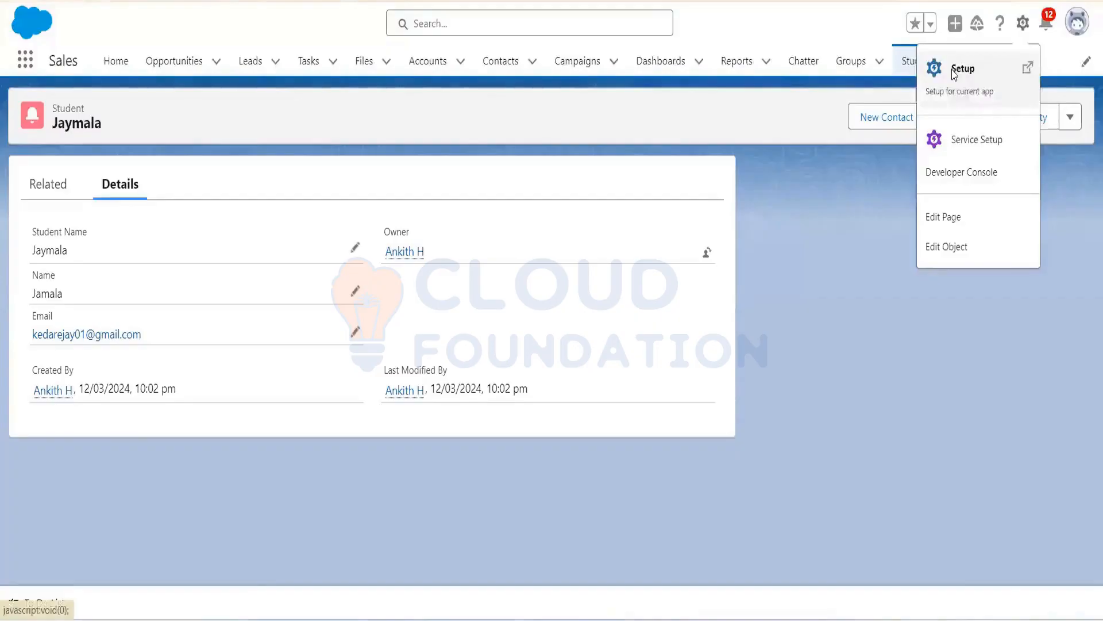
left_click(954, 70)
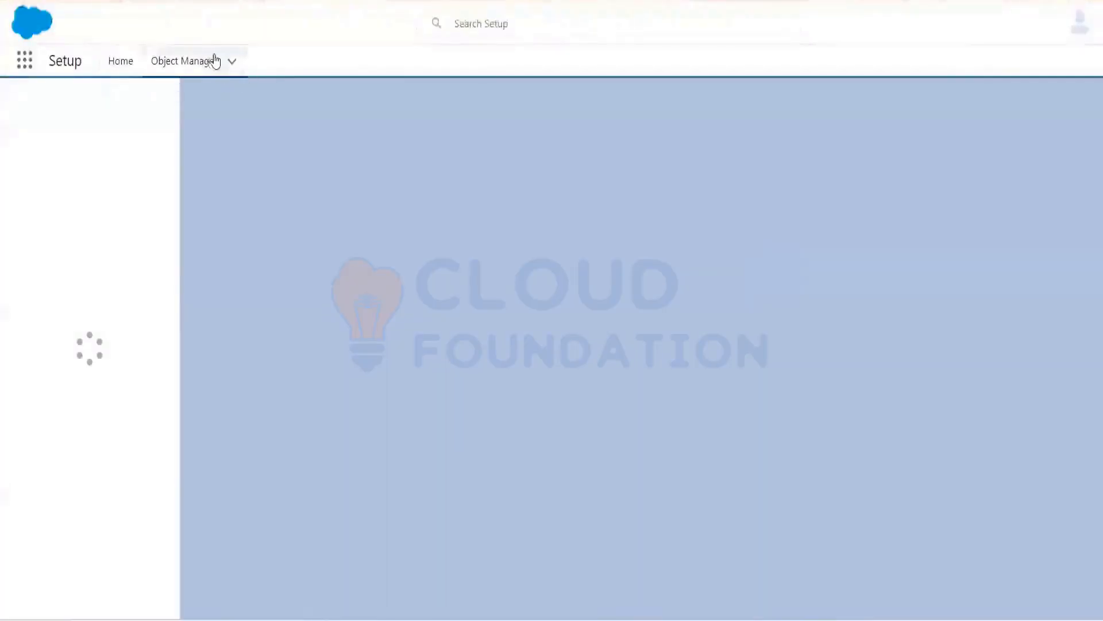
left_click(212, 60)
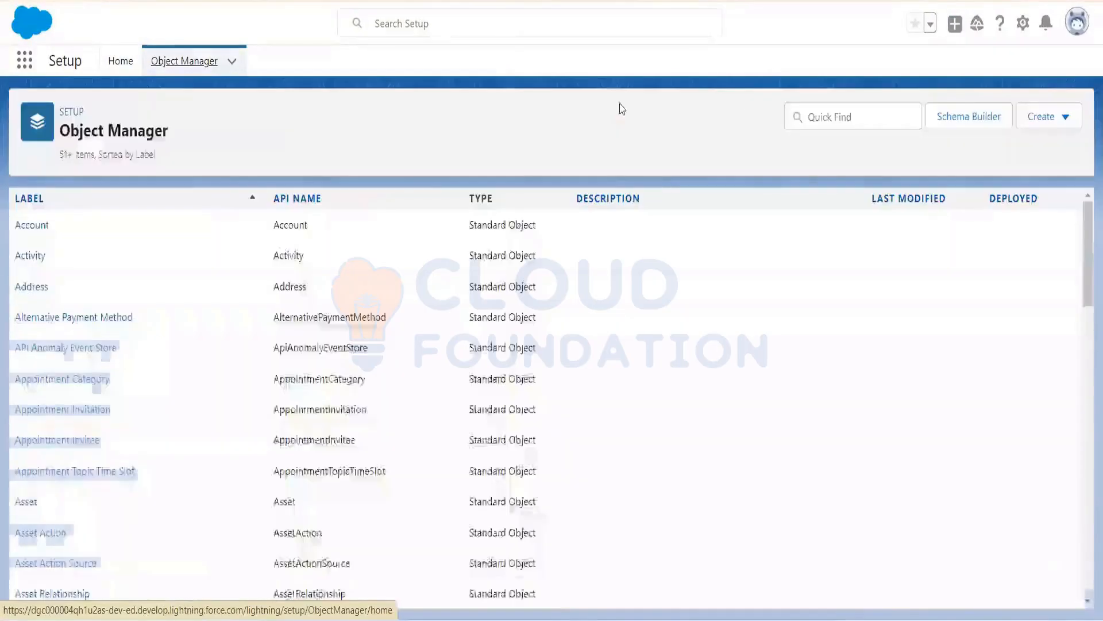
left_click(857, 117)
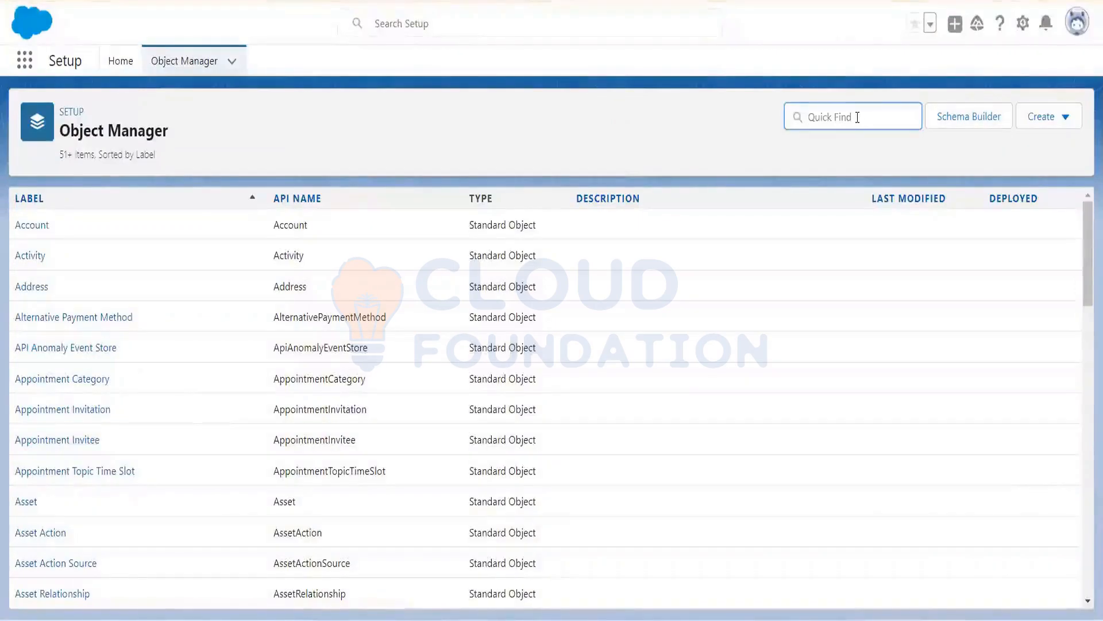
type("student")
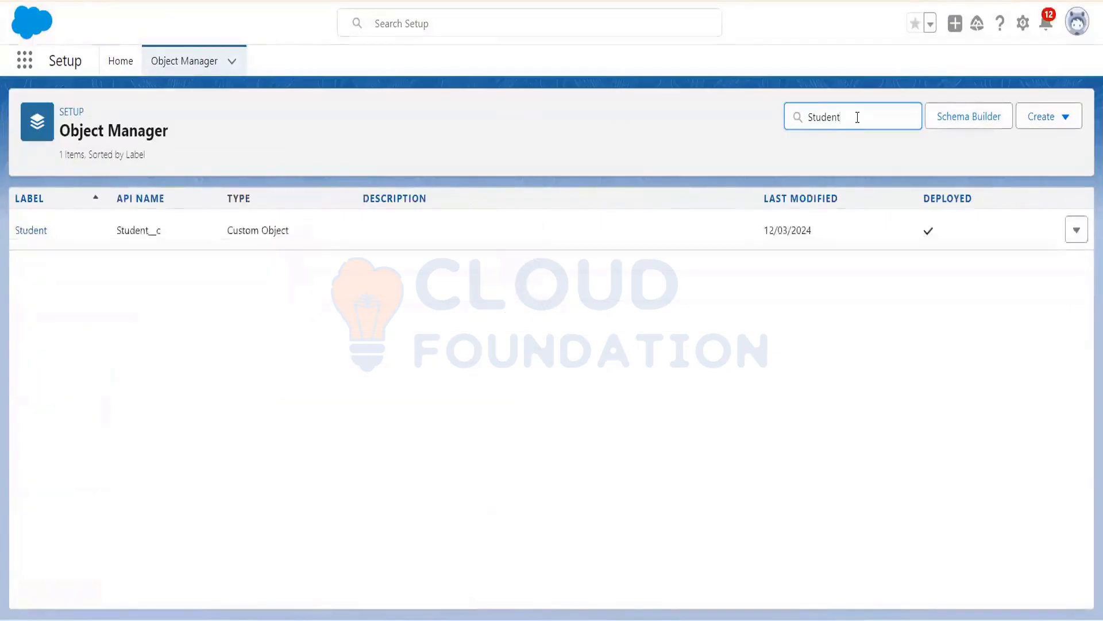
left_click(27, 232)
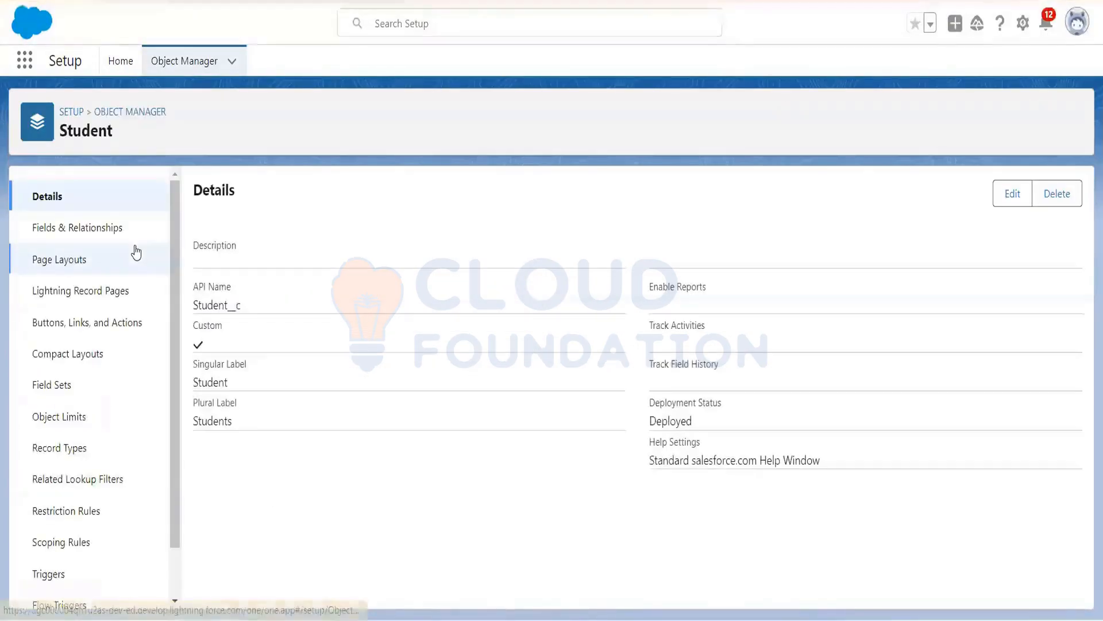
left_click(56, 231)
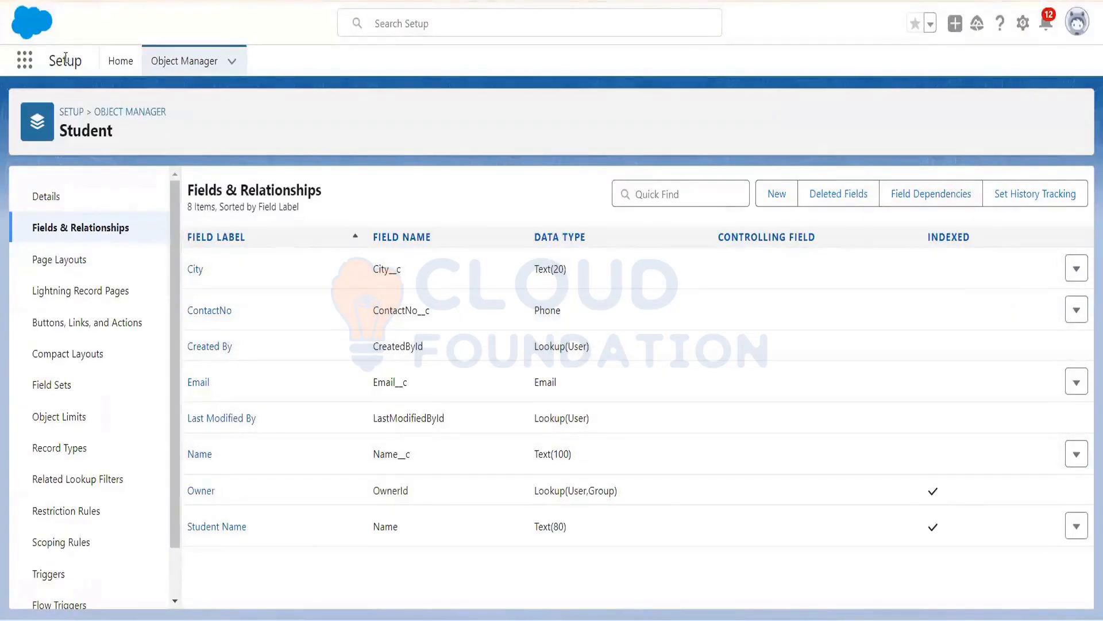
Step: Launch the Sales app from an App Launcher search for 'Sale' and open its Students list view
left_click(25, 60)
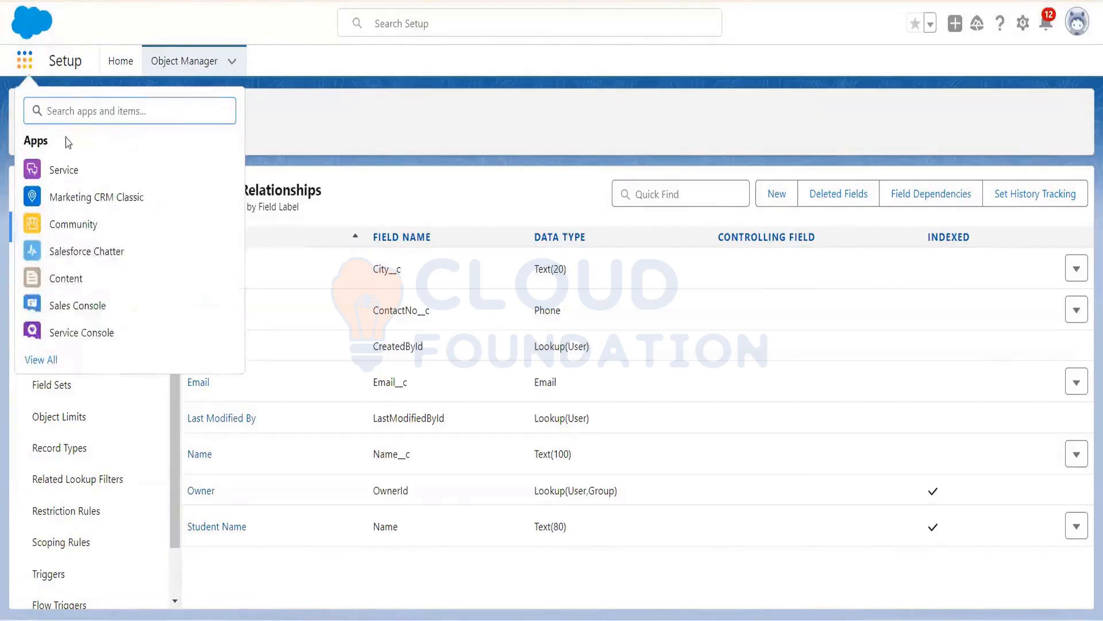
left_click(24, 61)
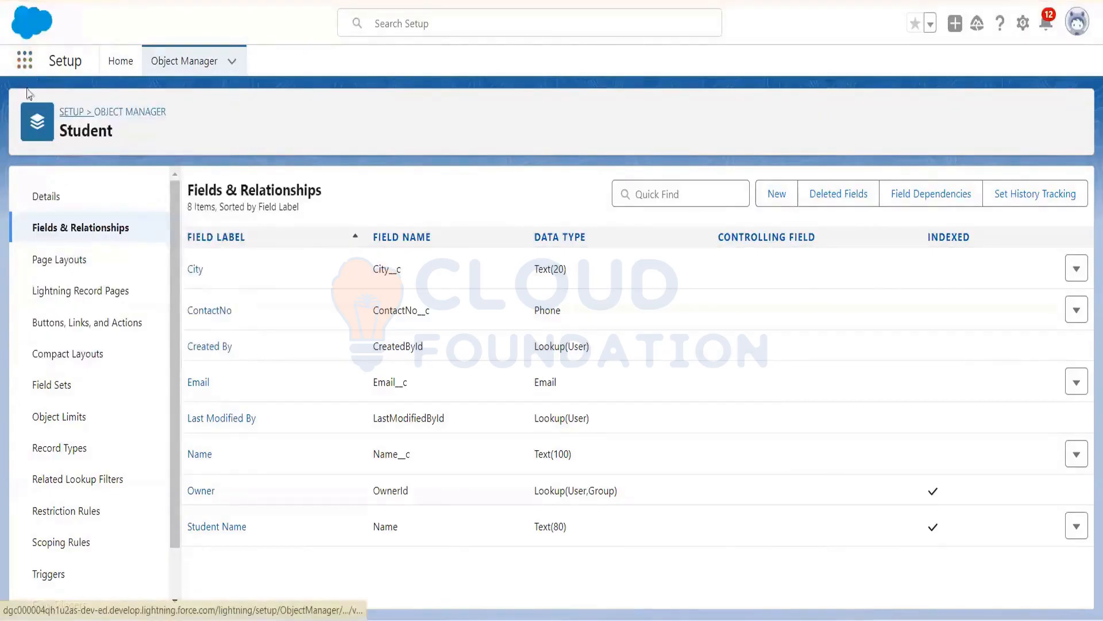
left_click(26, 68)
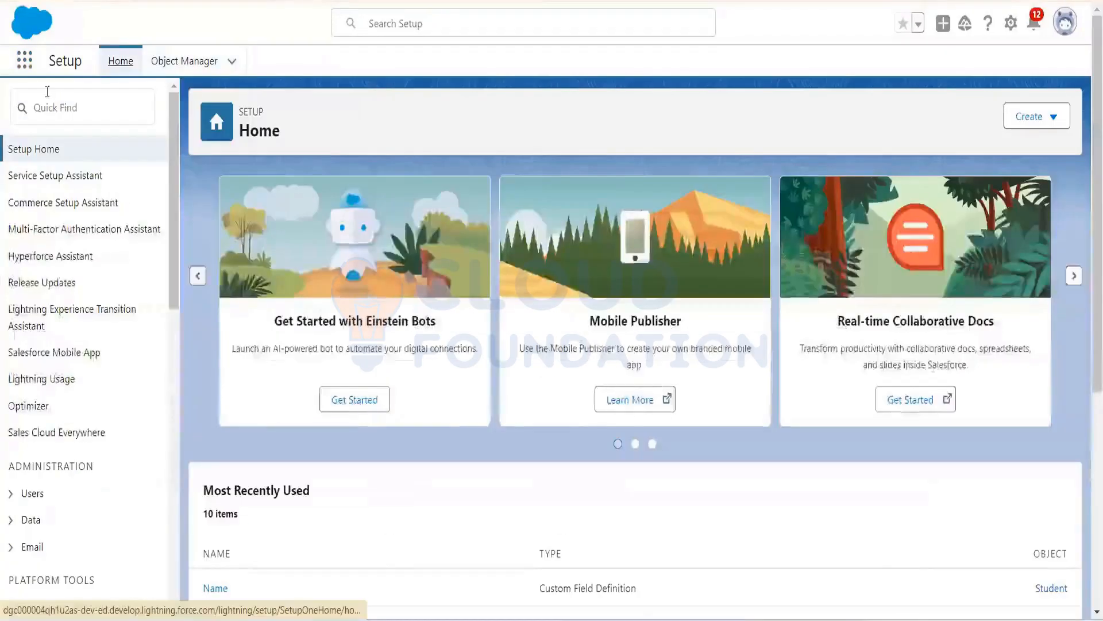
left_click(28, 68)
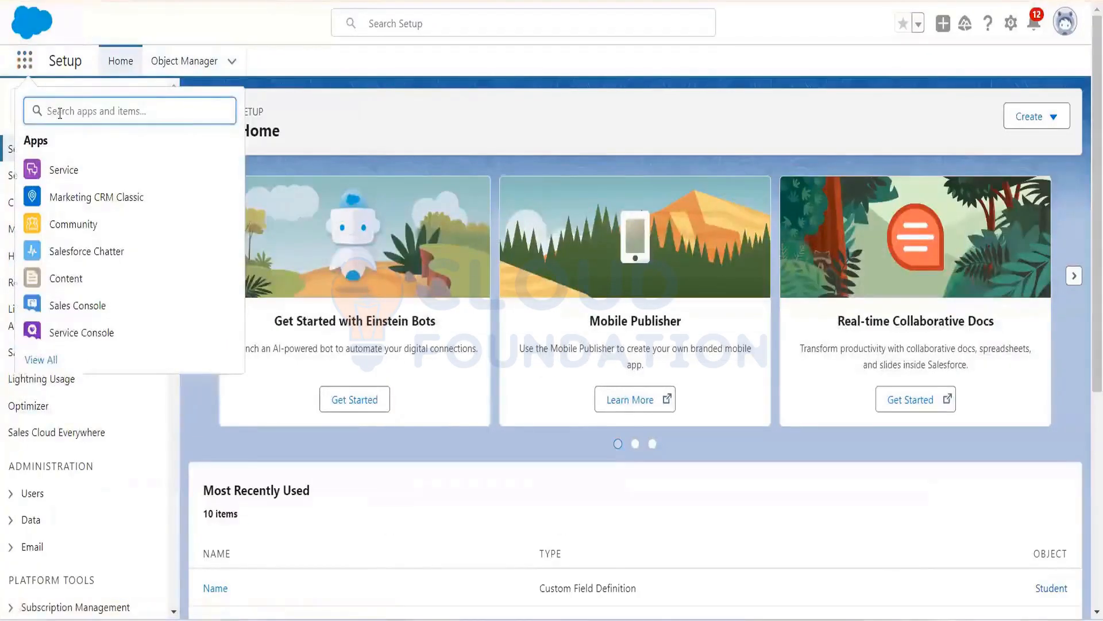
type("Sa")
type("le")
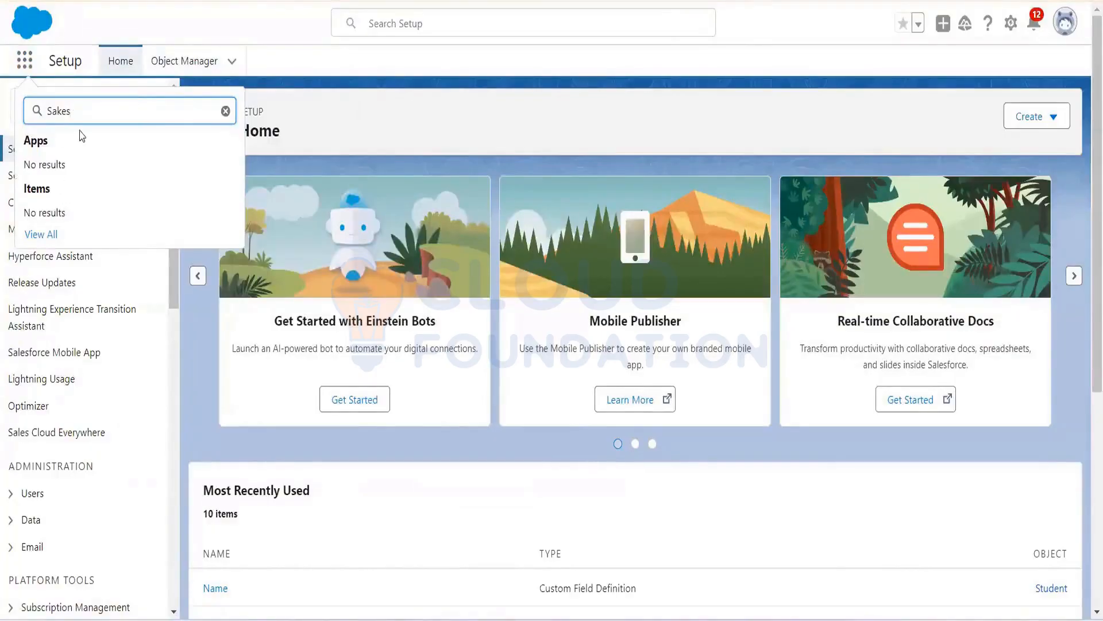
key("BackSpace")
type("le")
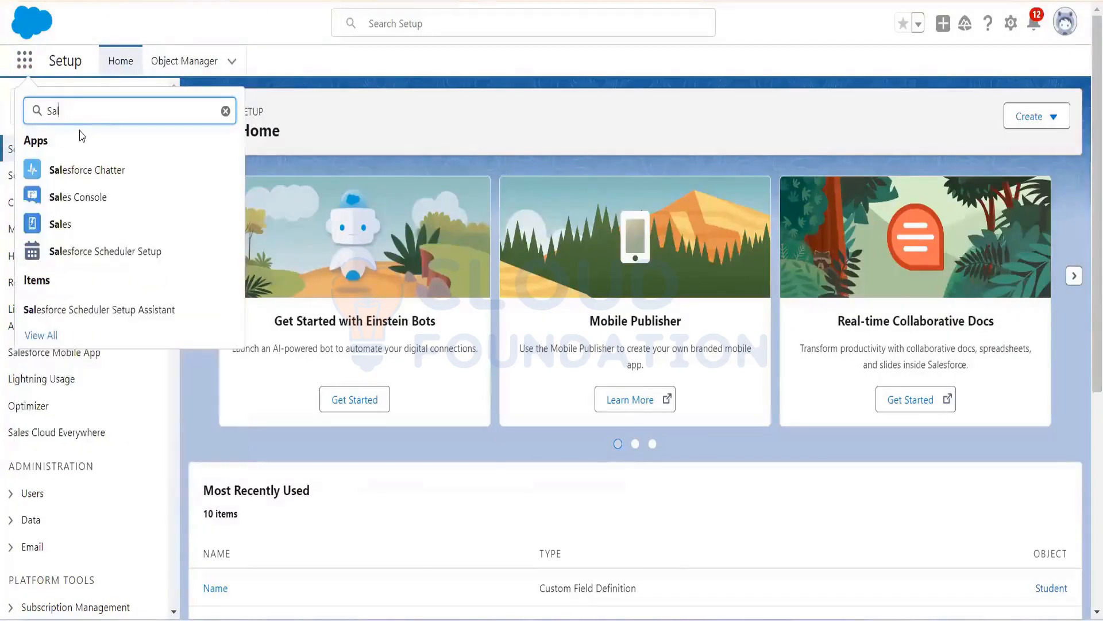
left_click(65, 228)
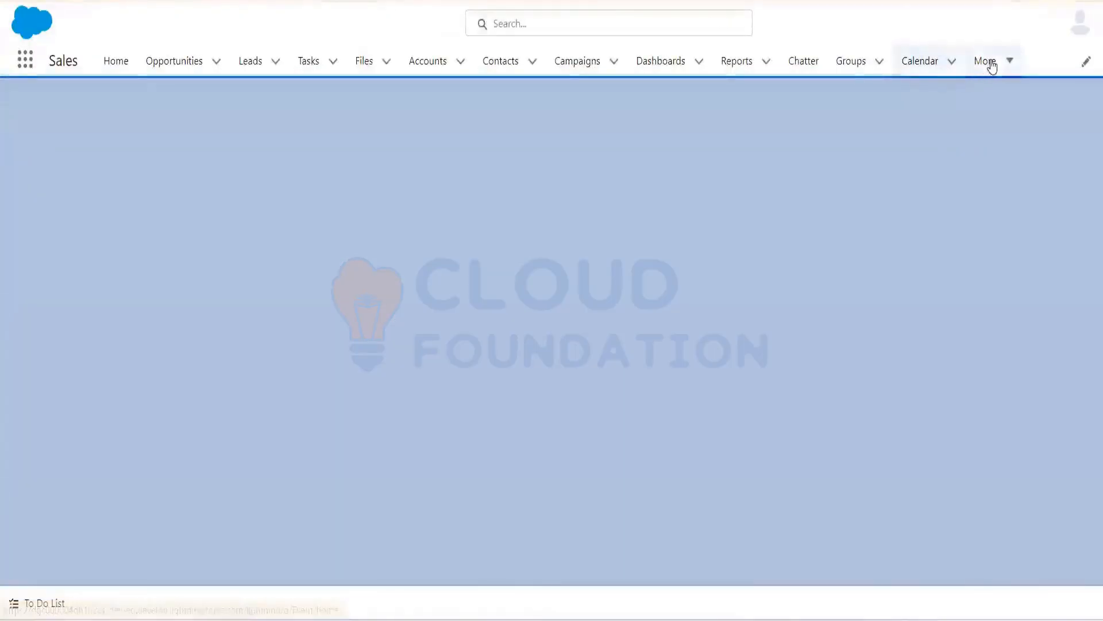
left_click(993, 62)
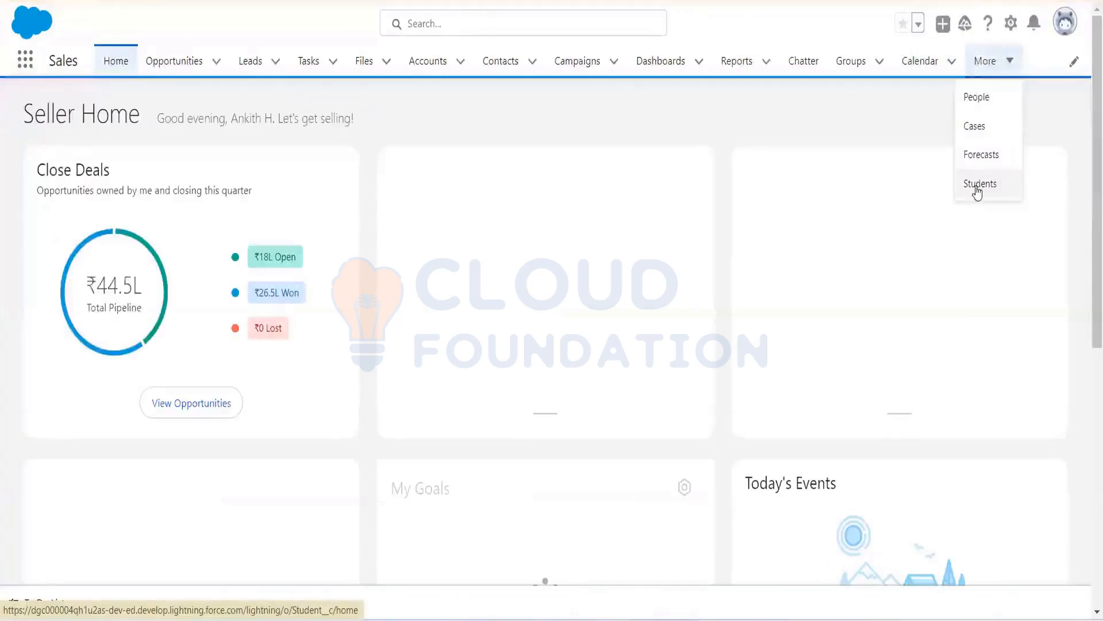
left_click(978, 185)
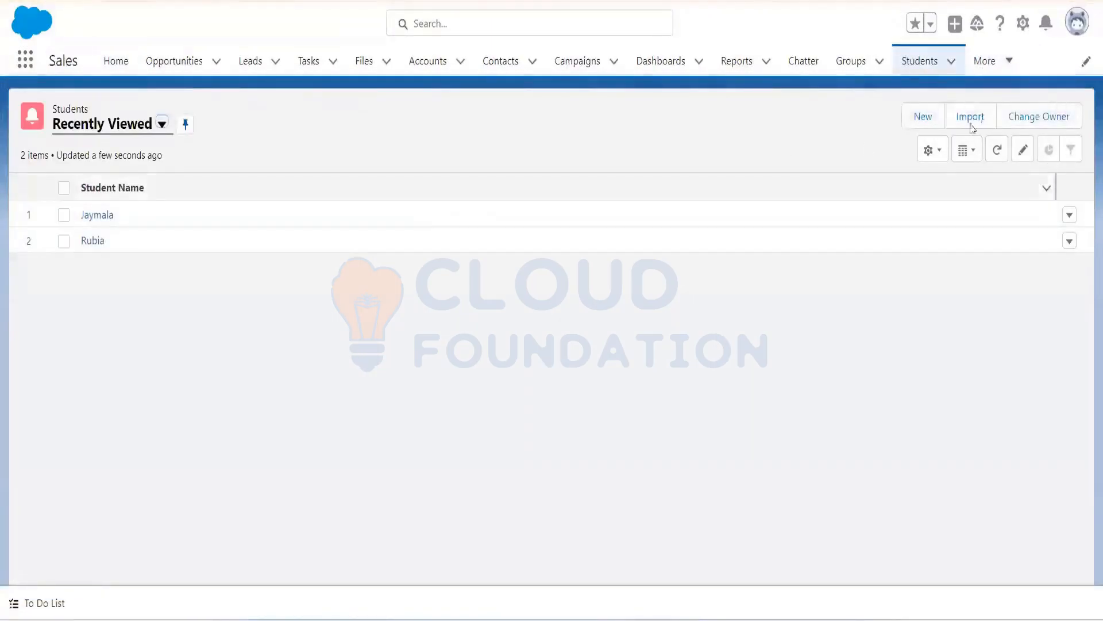
Step: Open a New Student form, look at its Name field, discard it unsaved, then open the gear menu
left_click(923, 118)
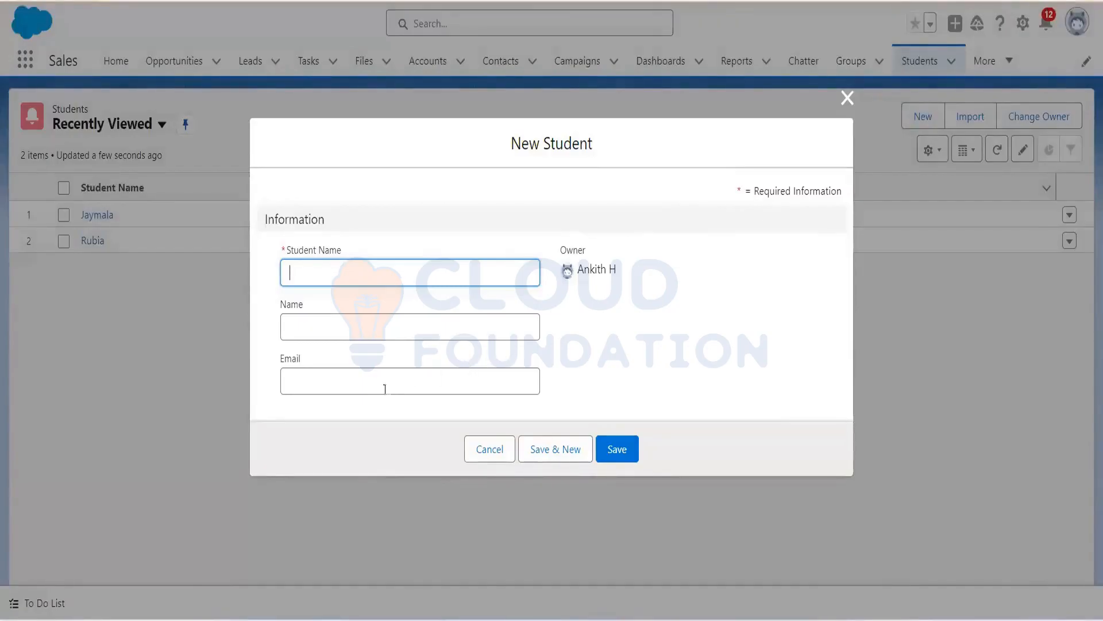
left_click(345, 328)
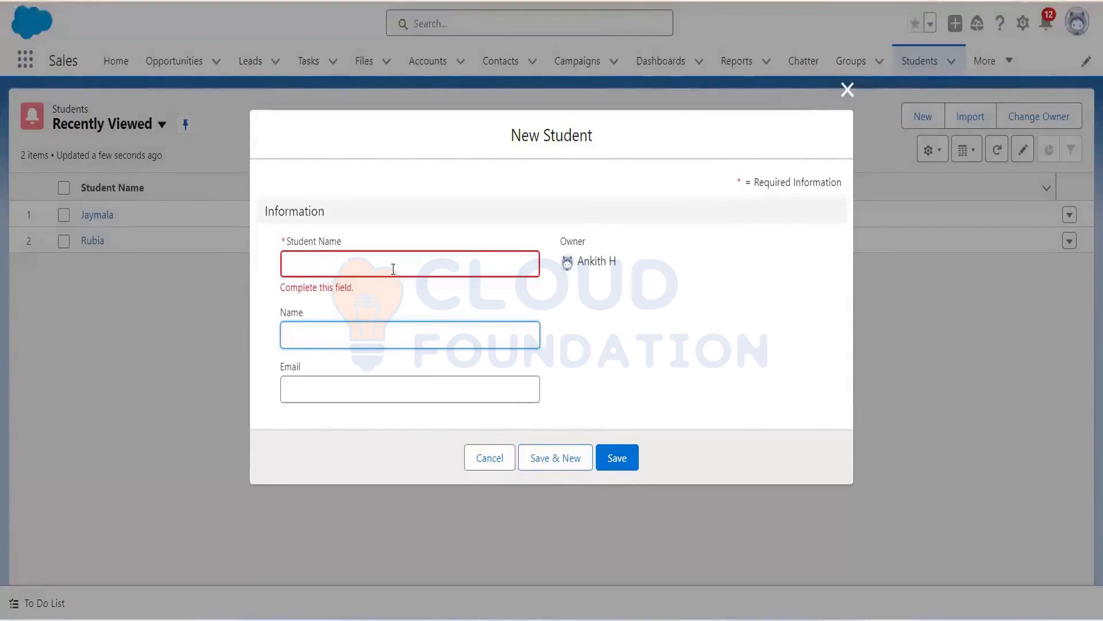
left_click(847, 91)
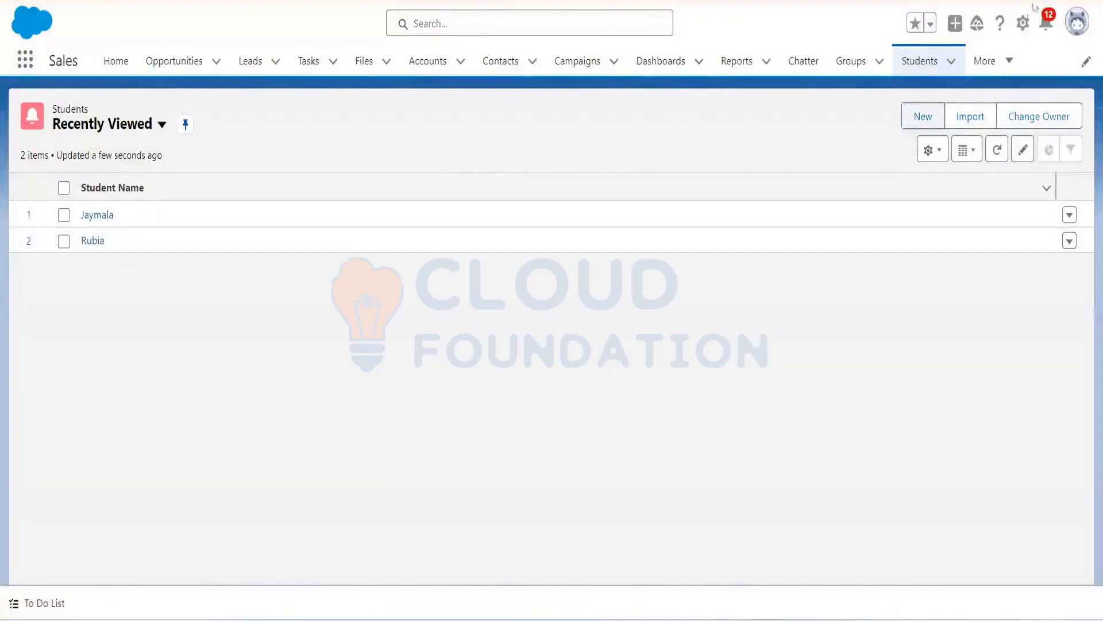
left_click(1023, 26)
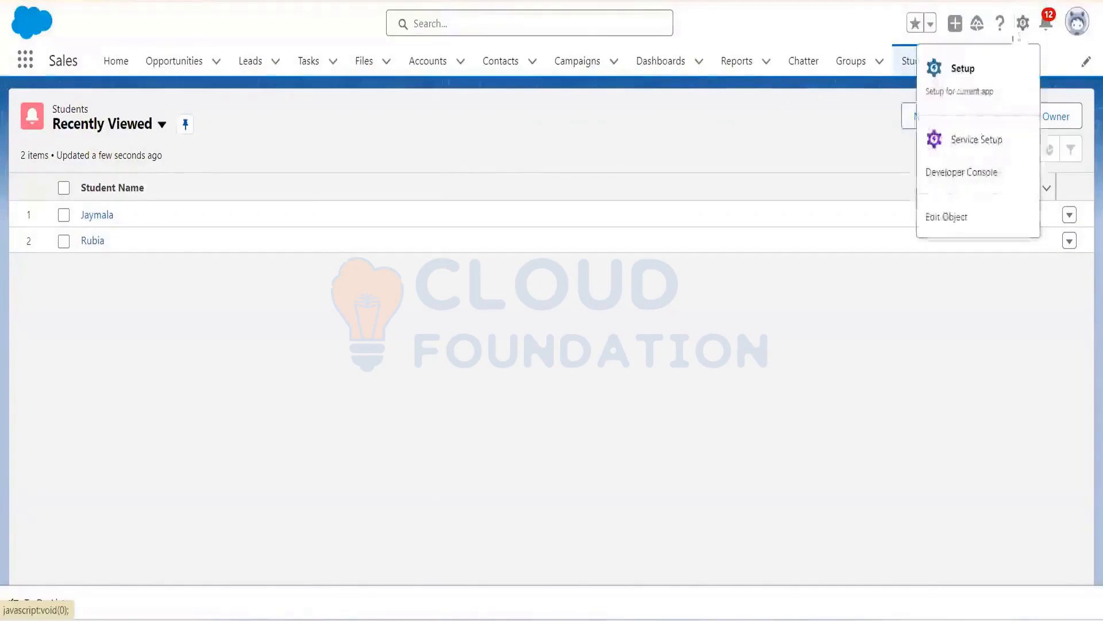
Step: In Setup's Object Manager, filter for 'S' and show the Student object's Fields & Relationships
left_click(960, 72)
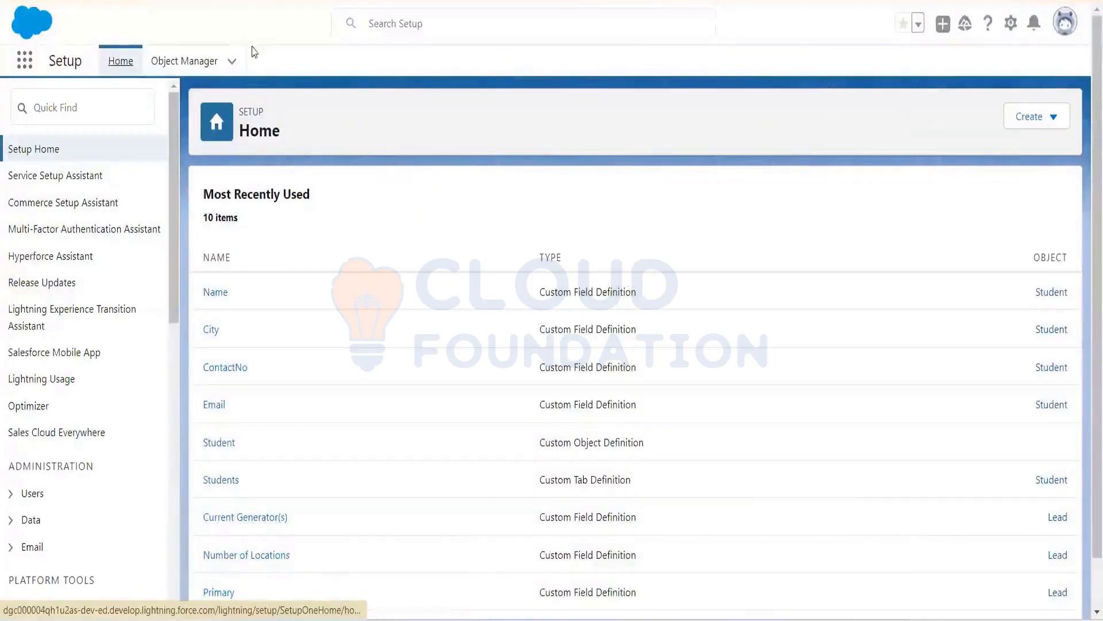
left_click(202, 63)
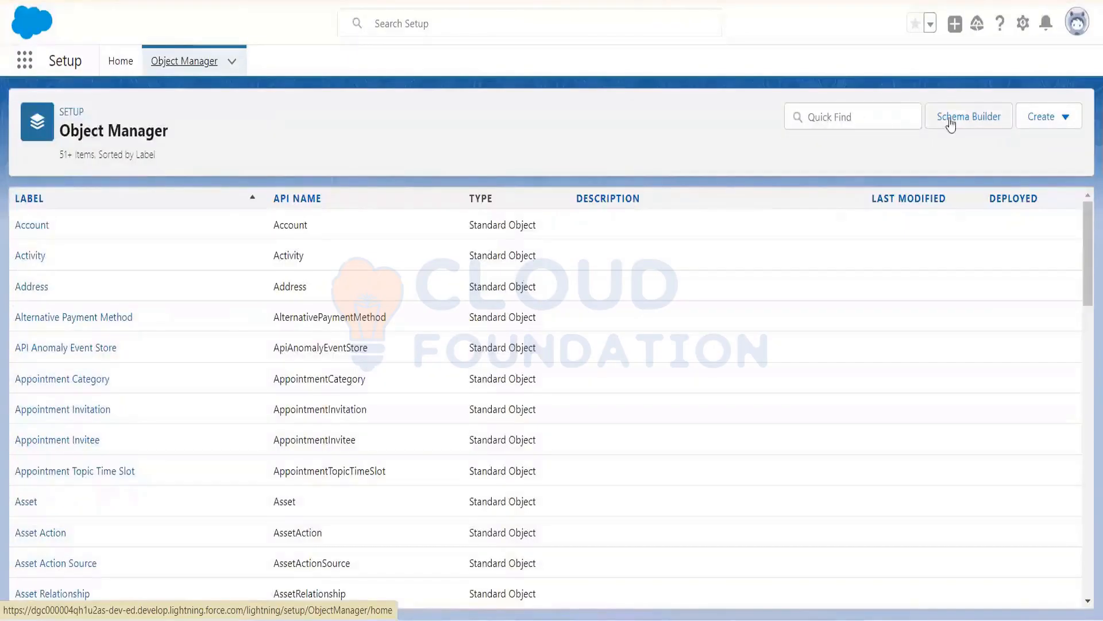
left_click(823, 117)
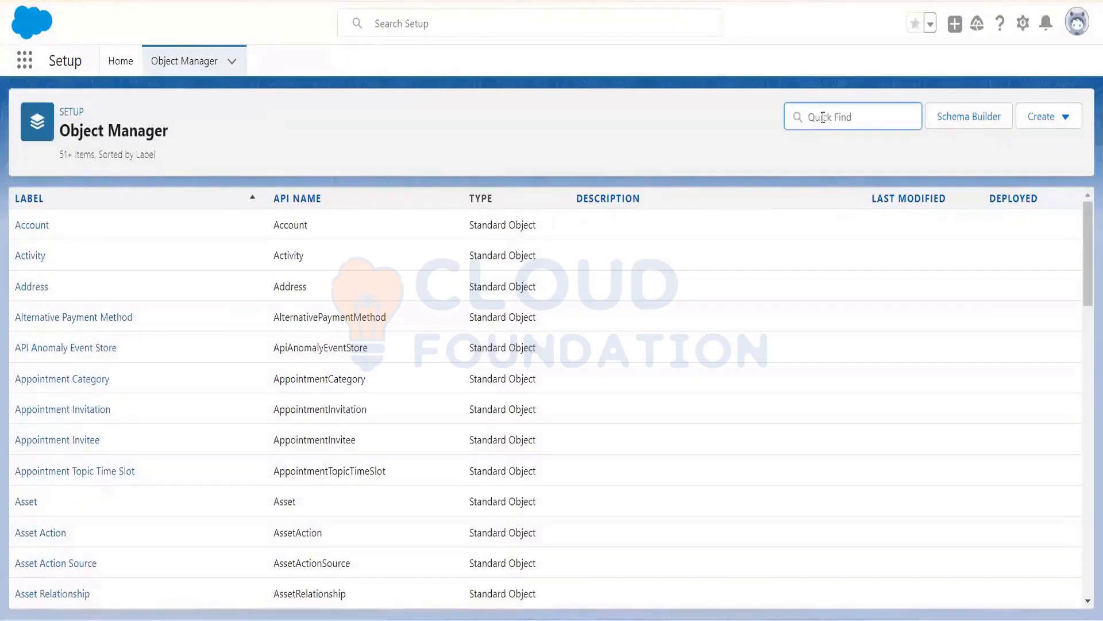
type("Student")
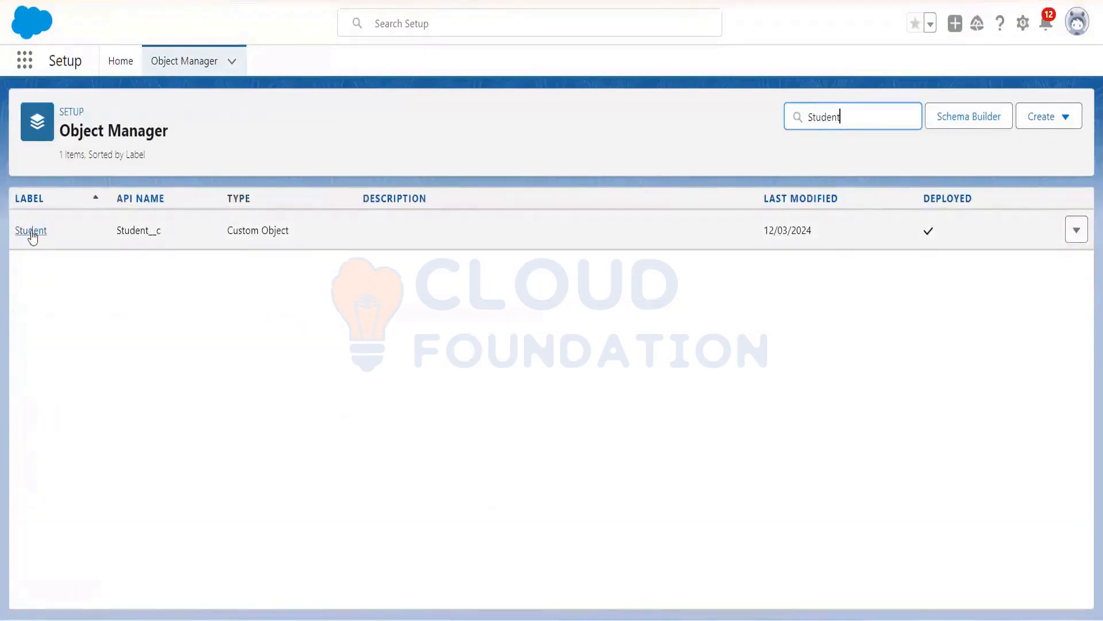
left_click(32, 232)
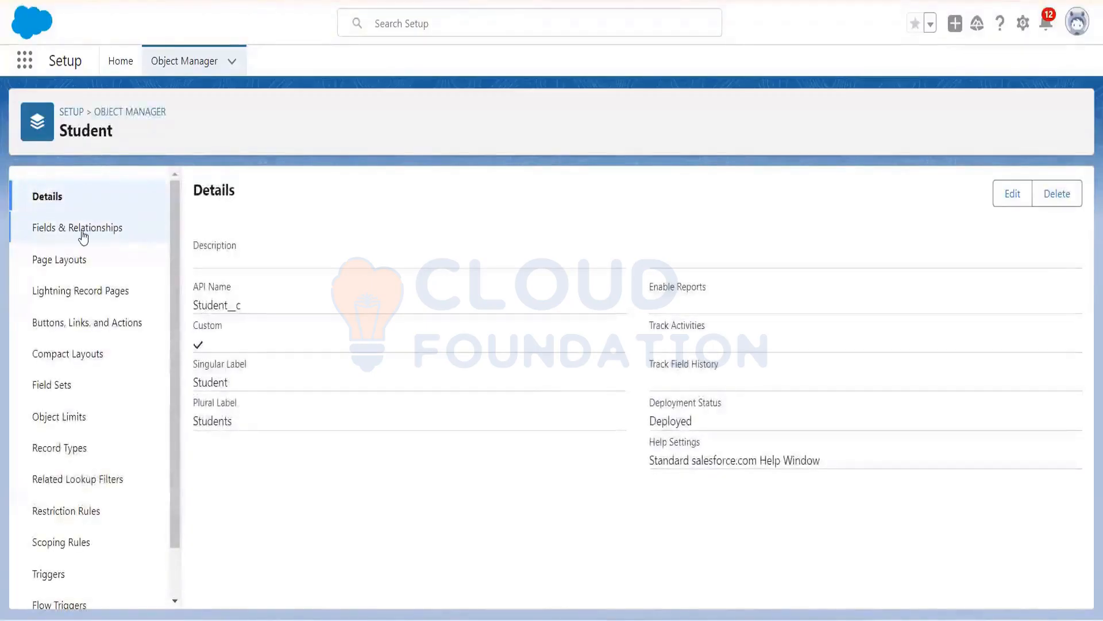
left_click(83, 232)
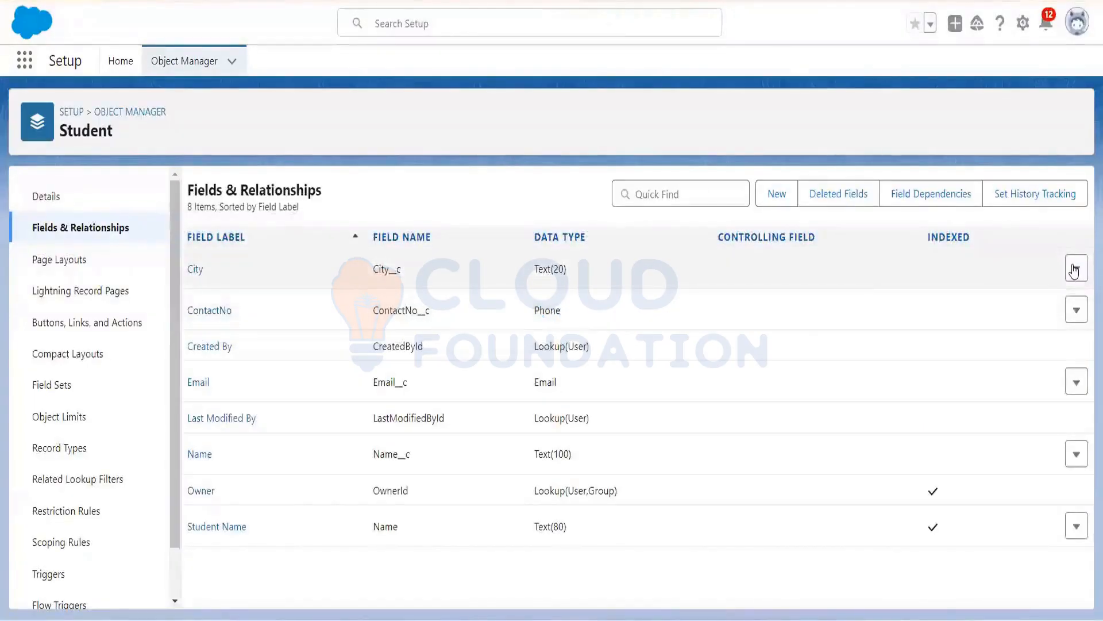
Step: Edit the Student object's City field to tick Required, and save it
left_click(1075, 269)
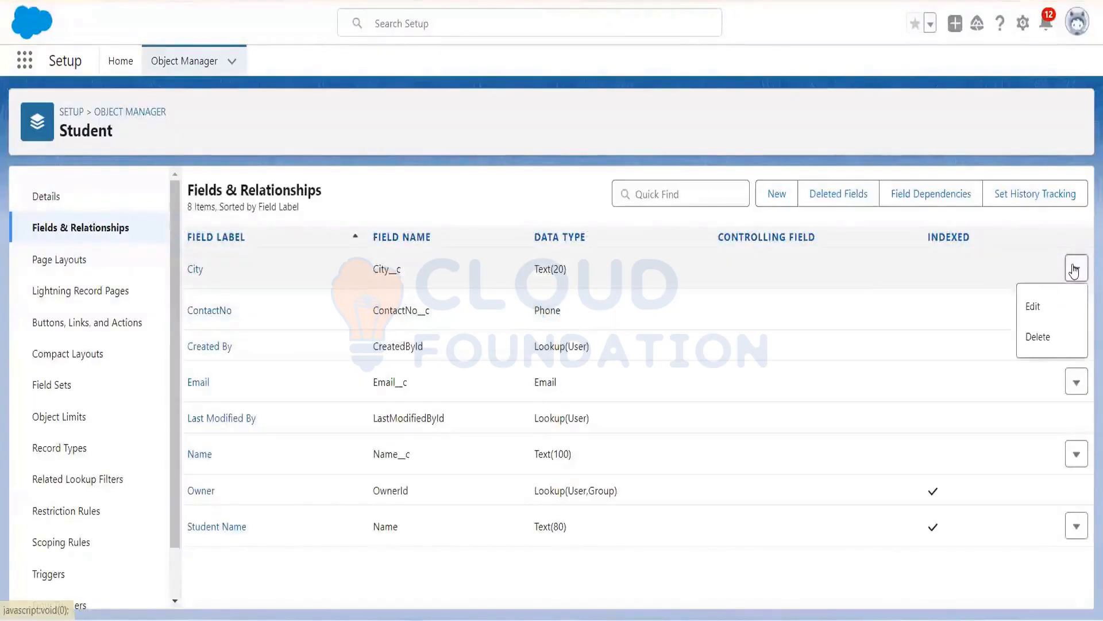
left_click(1034, 307)
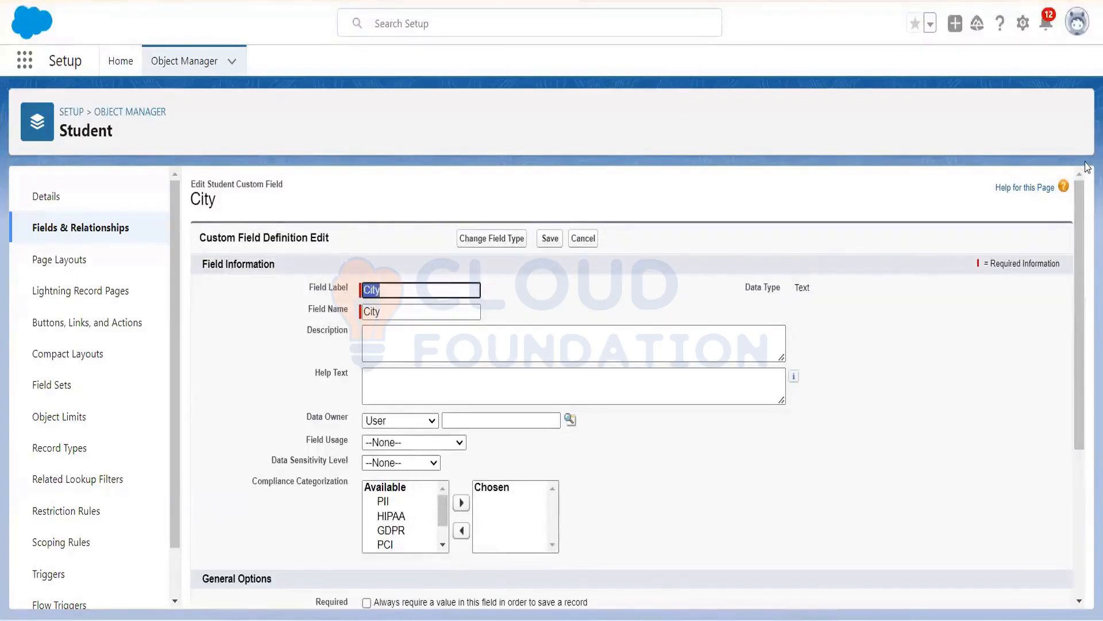
left_click_drag(1082, 217, 1087, 441)
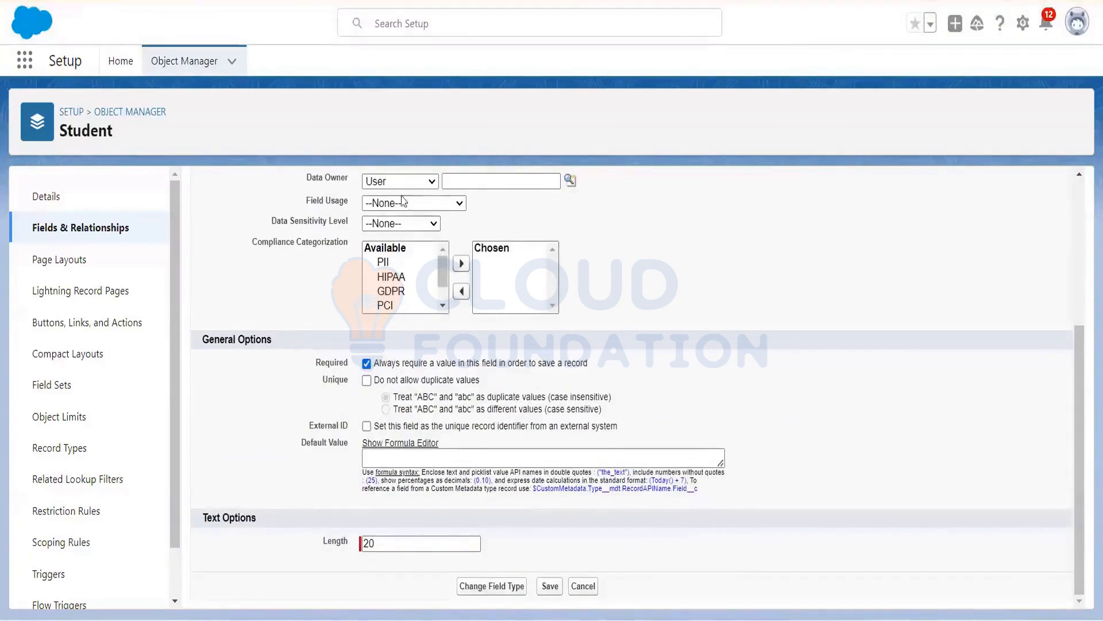
left_click(550, 587)
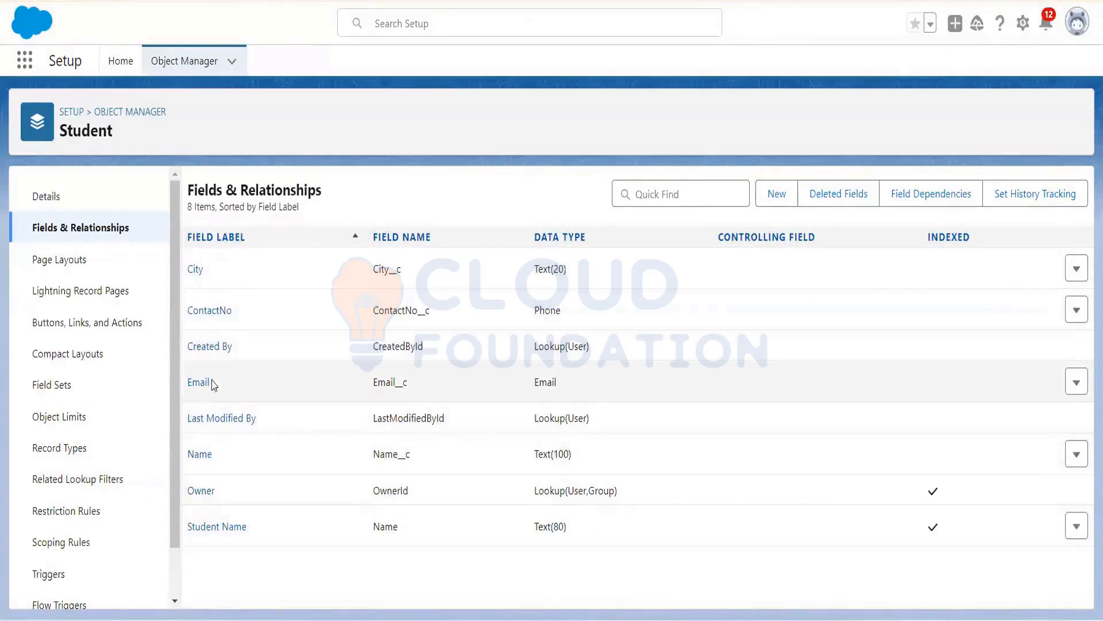
Step: Edit the Student object's ContactNo phone field to tick Required, and save it
left_click(1078, 312)
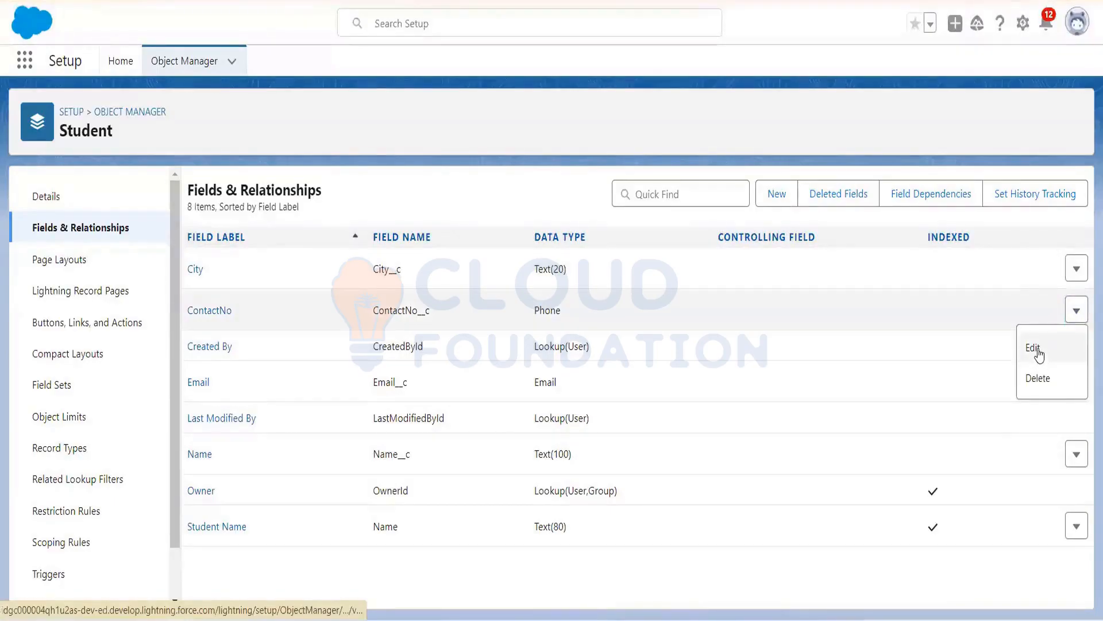
left_click(1038, 349)
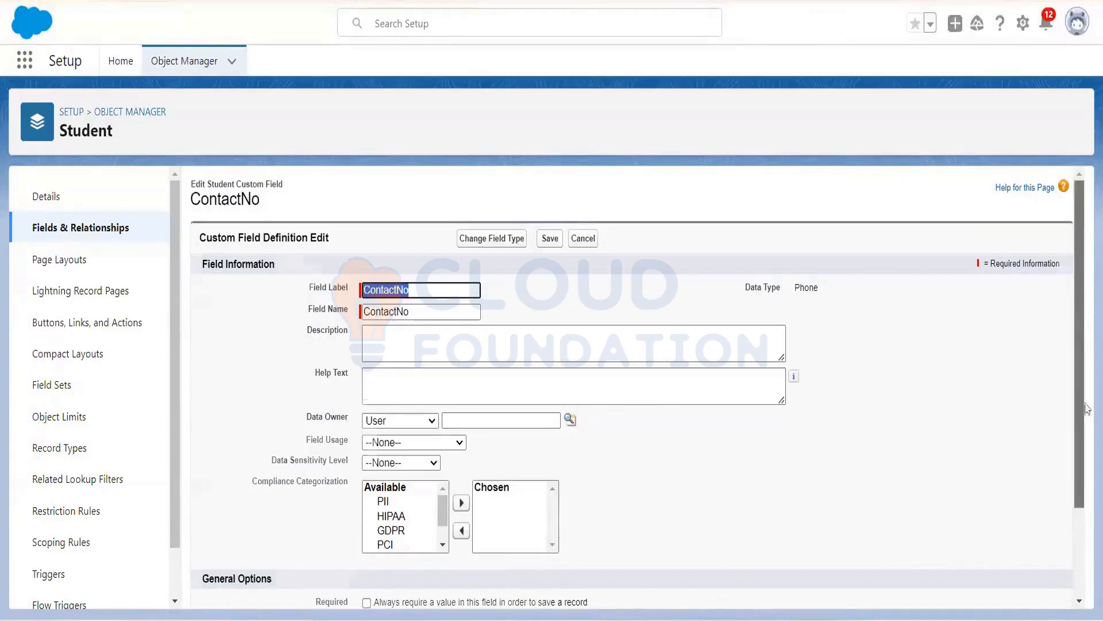
scroll(1086, 409, "down", 3)
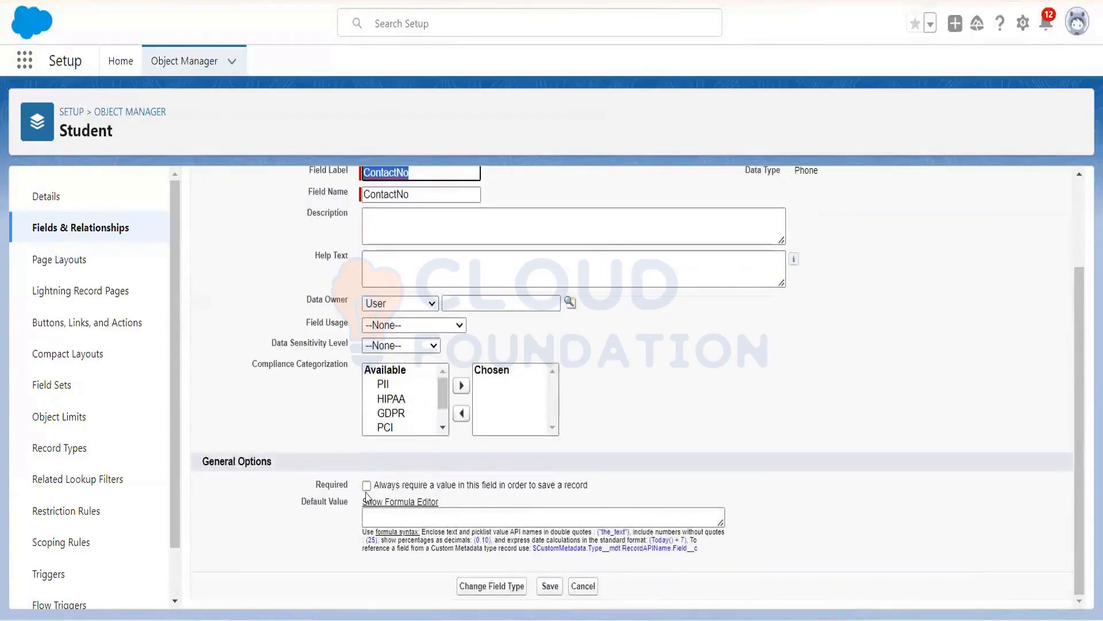
left_click(364, 495)
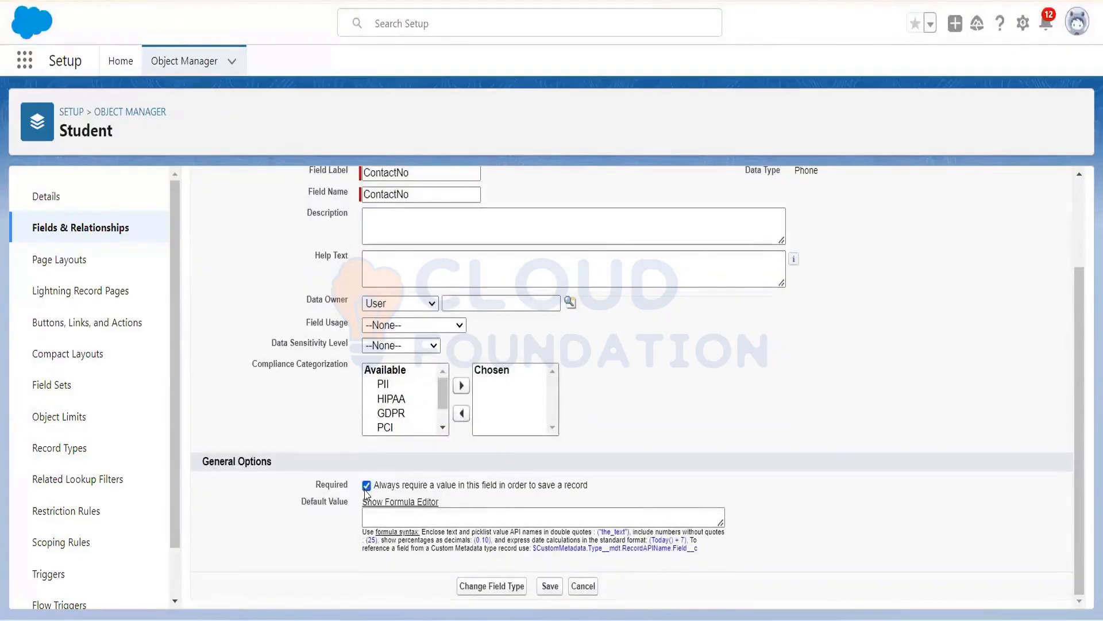
left_click(545, 585)
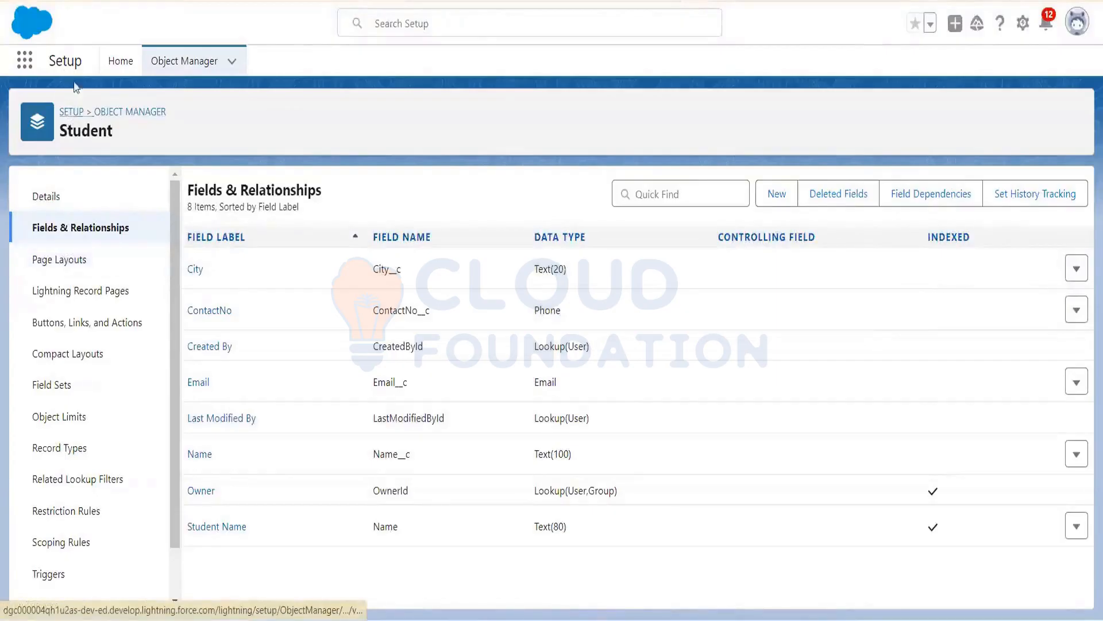
Step: Switch to the Sales app, open a student's record from More > Students, and view its Related lists
left_click(24, 61)
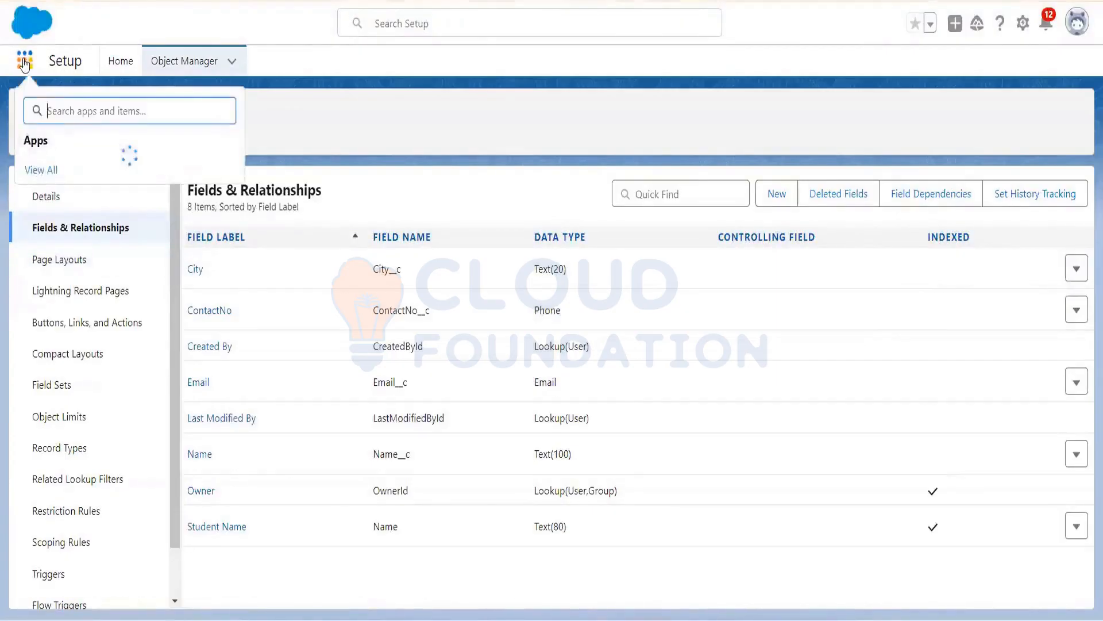
type("Sa")
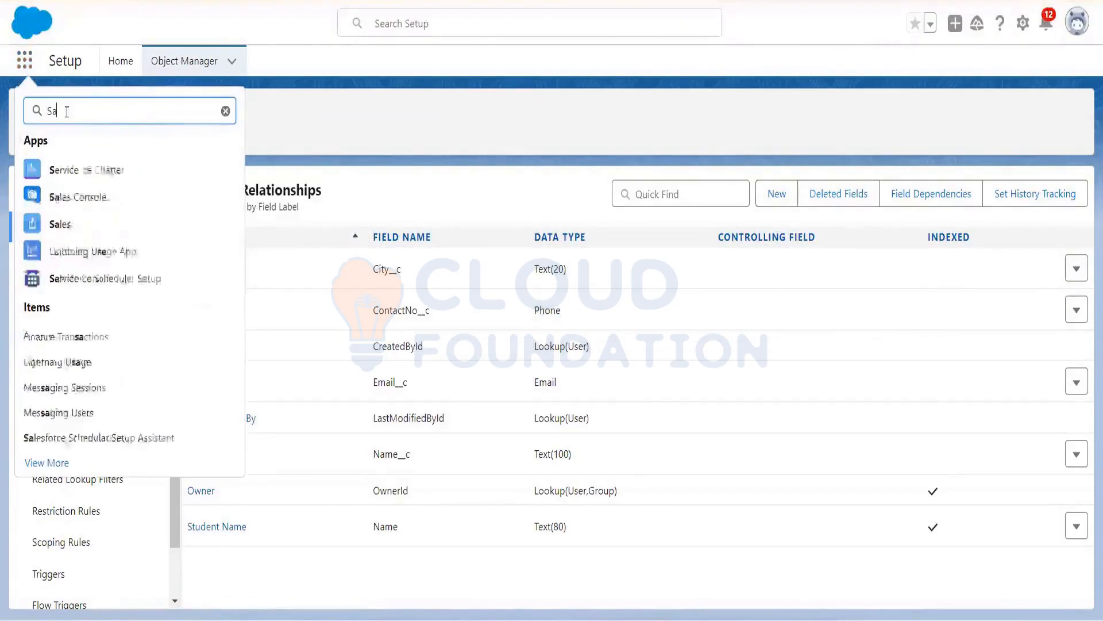
type("lesforce")
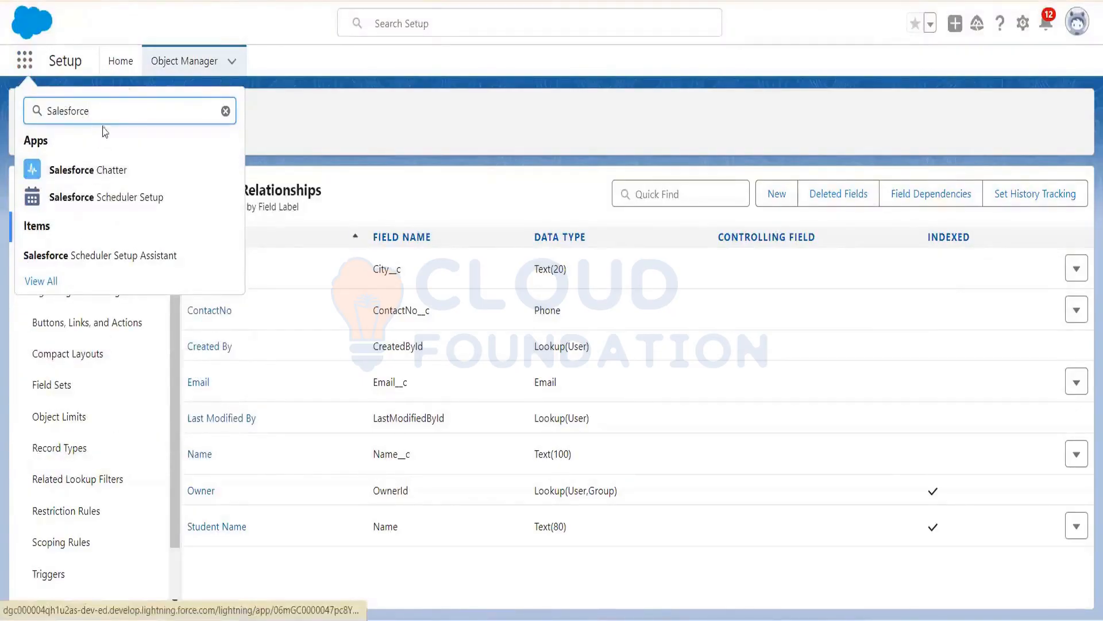
key("BackSpace")
key("BackSpace")
key("BackSpace")
key("BackSpace")
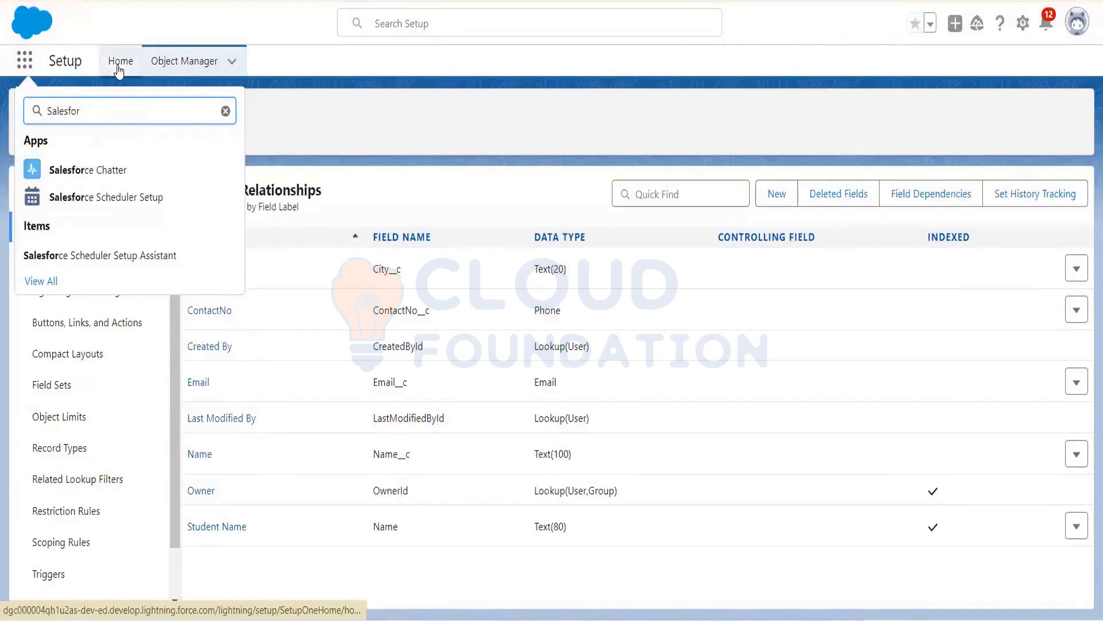
key("BackSpace")
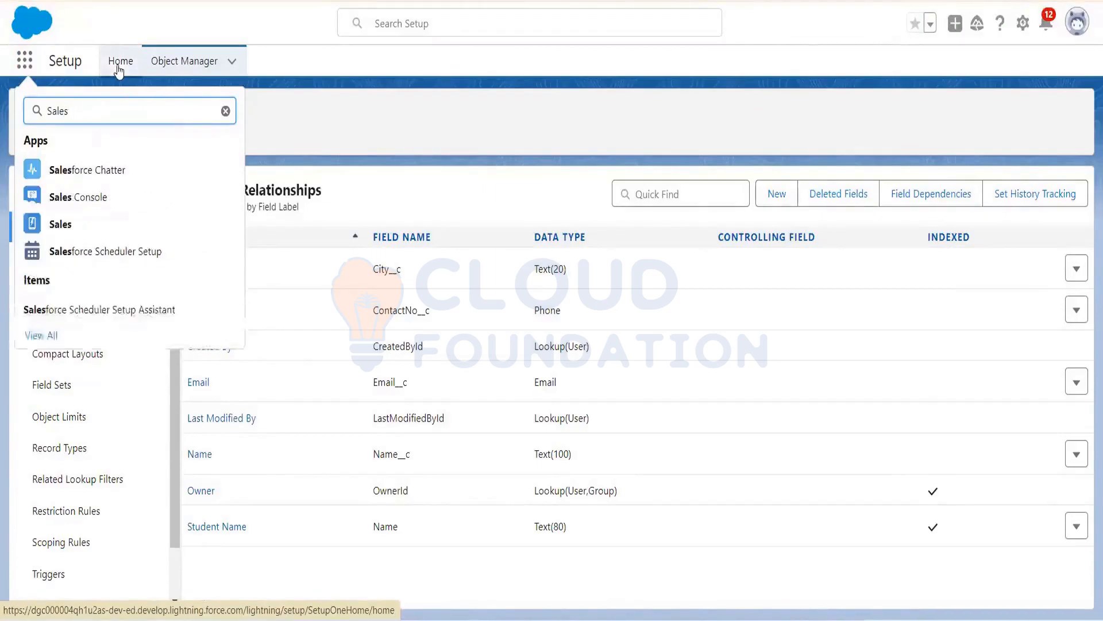
left_click(55, 225)
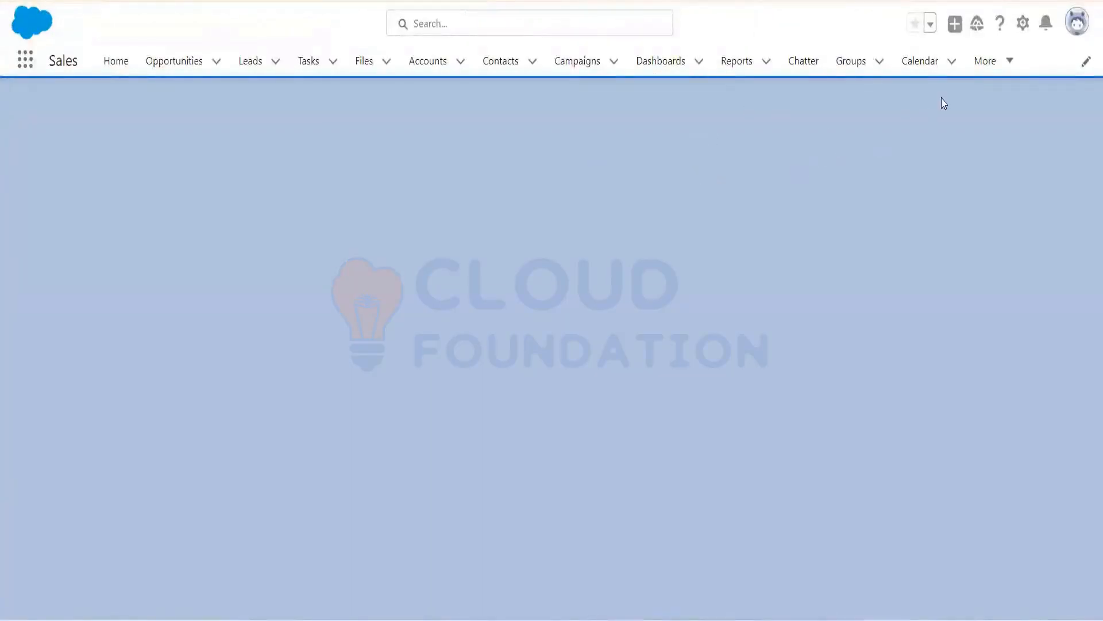
left_click(986, 74)
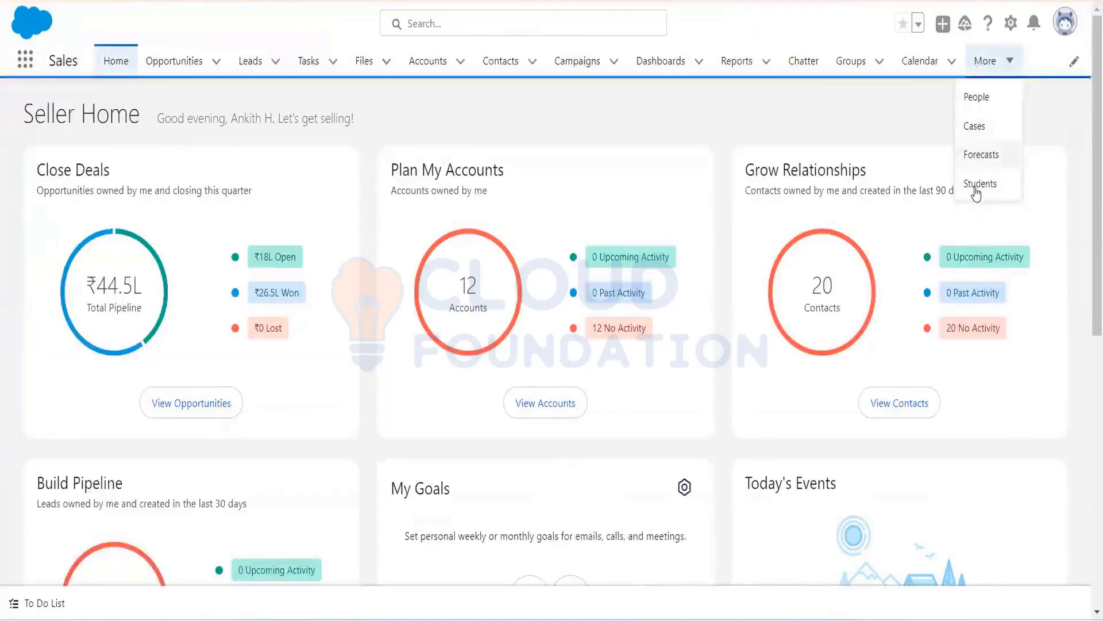
left_click(980, 184)
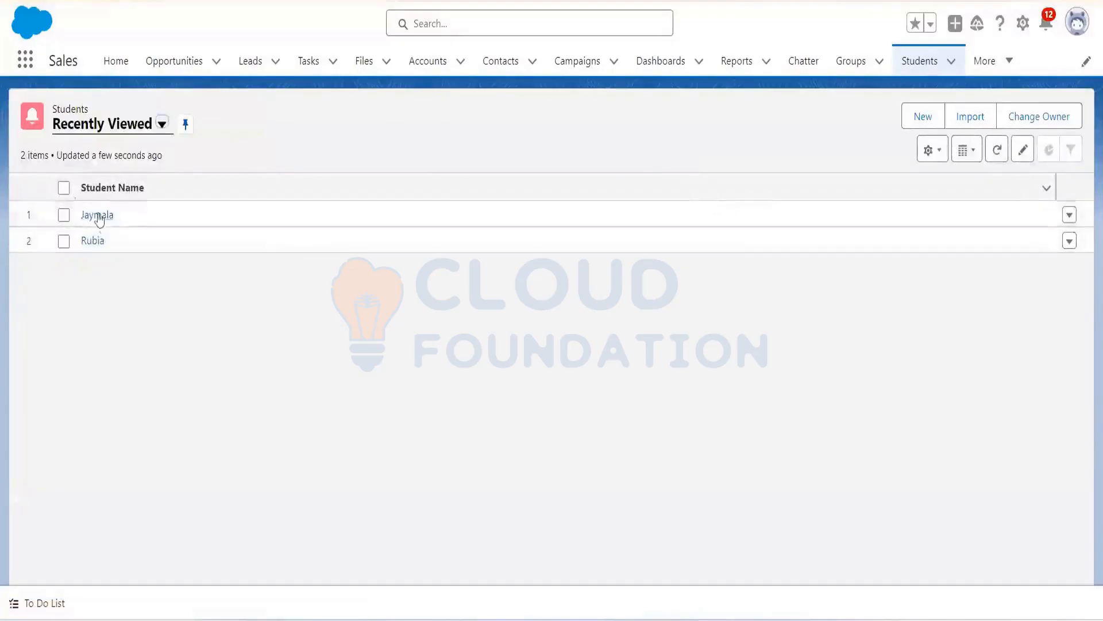
left_click(98, 242)
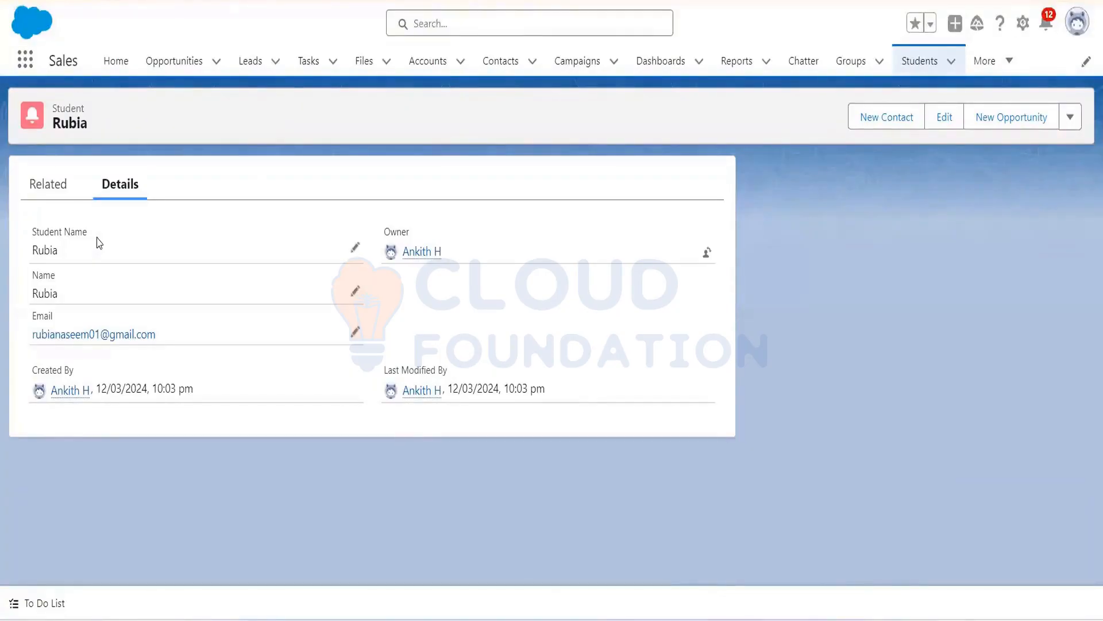
left_click(50, 185)
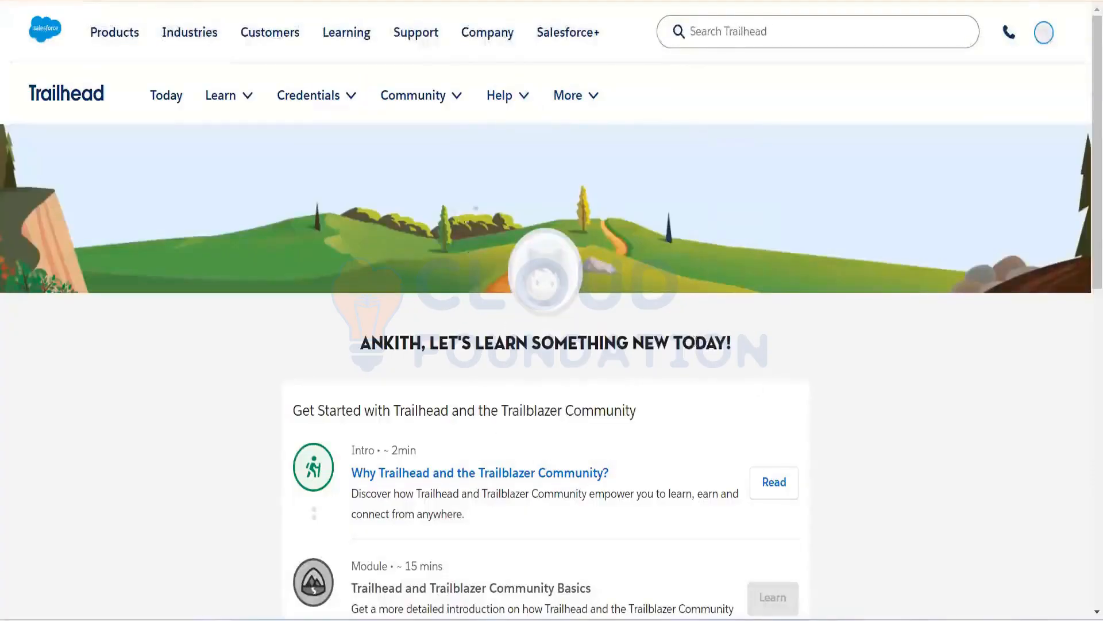
Step: Search Trailhead for 'Admin Beginners' and open the Admin Beginner trail result
left_click(702, 34)
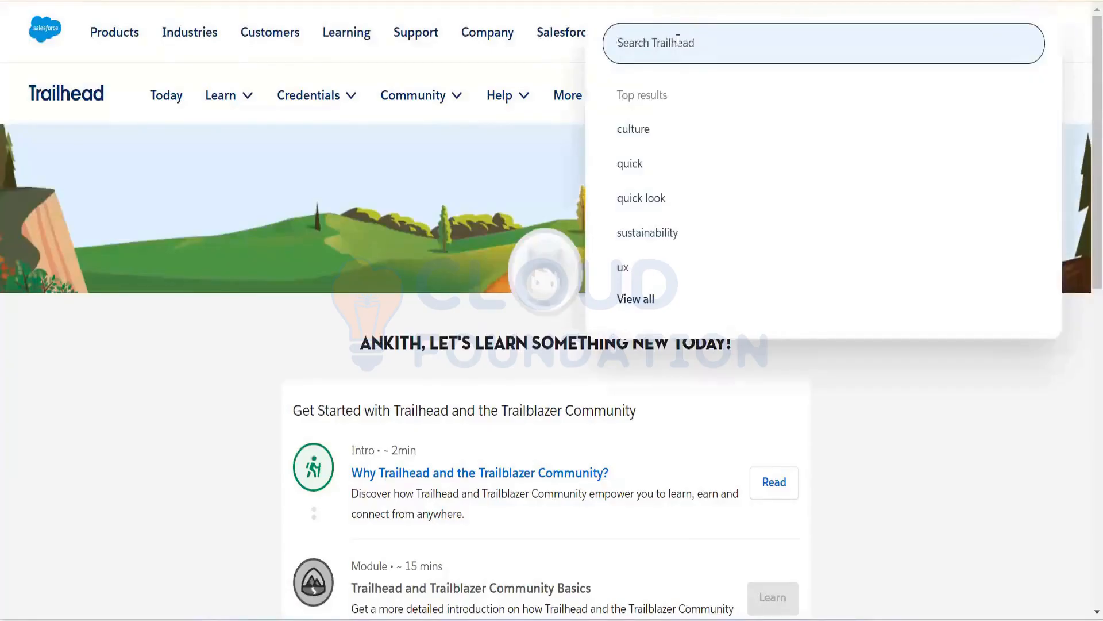
type("Adm")
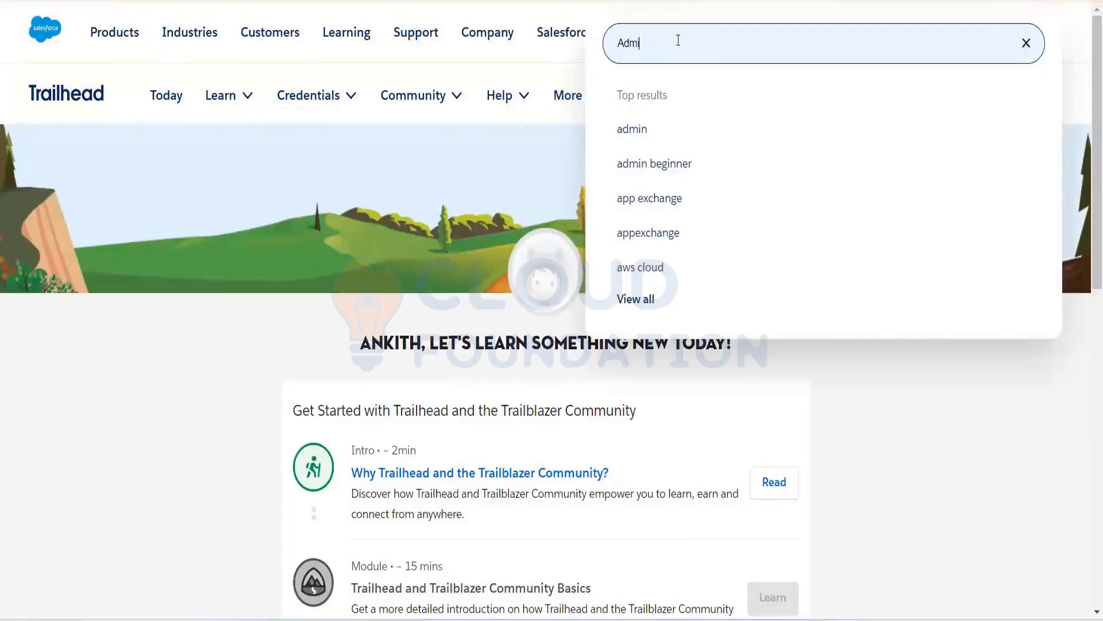
type("in Beg")
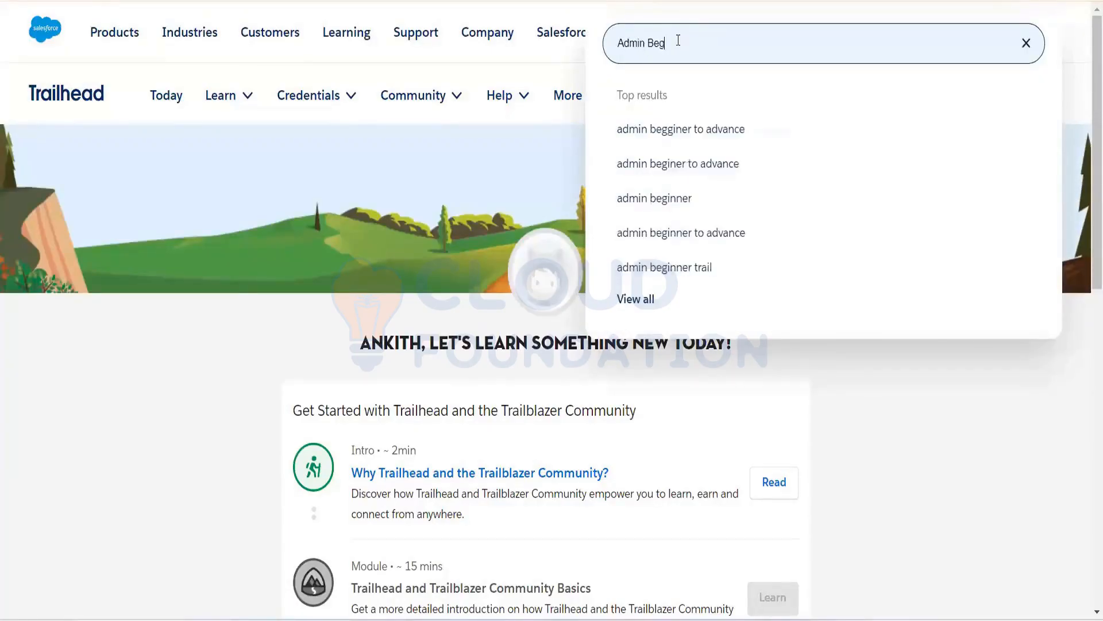
type("inn")
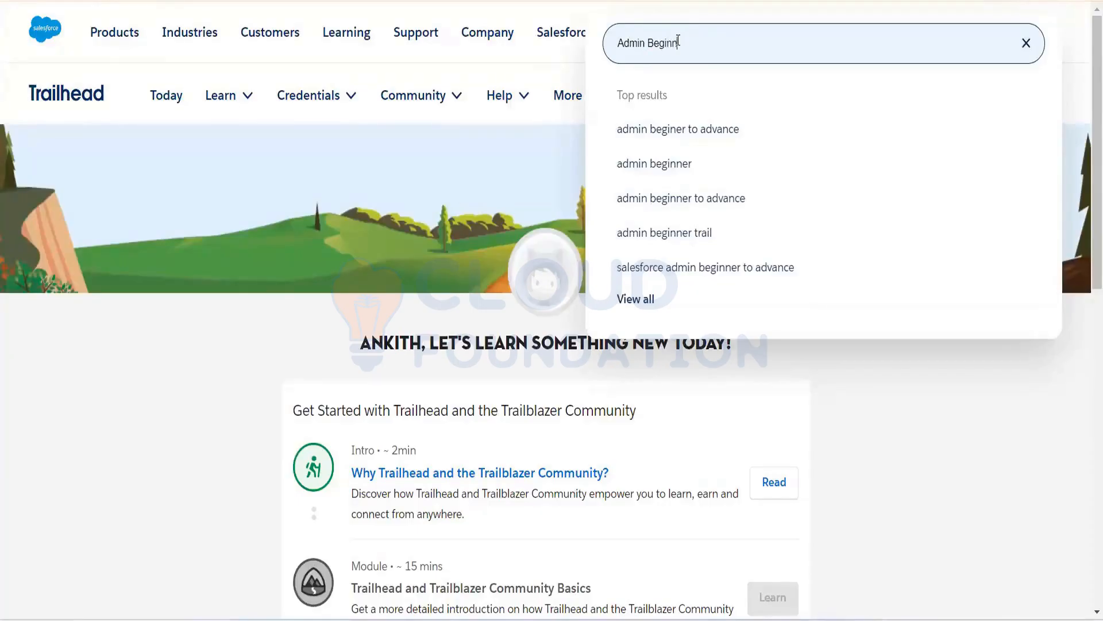
type("ers")
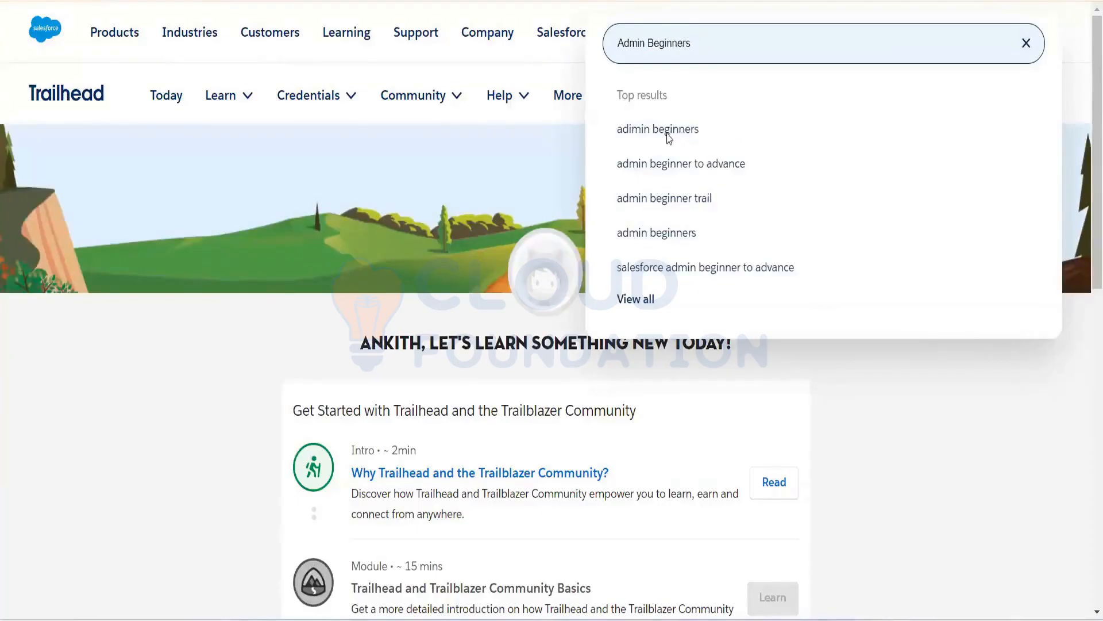
key("Return")
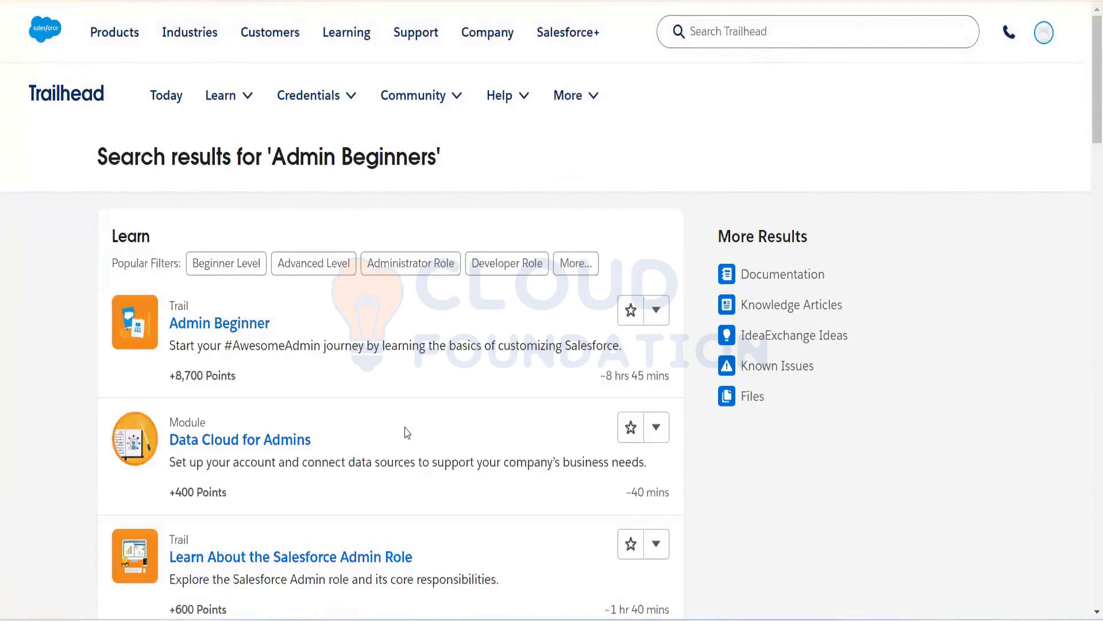
left_click_drag(1093, 120, 1087, 139)
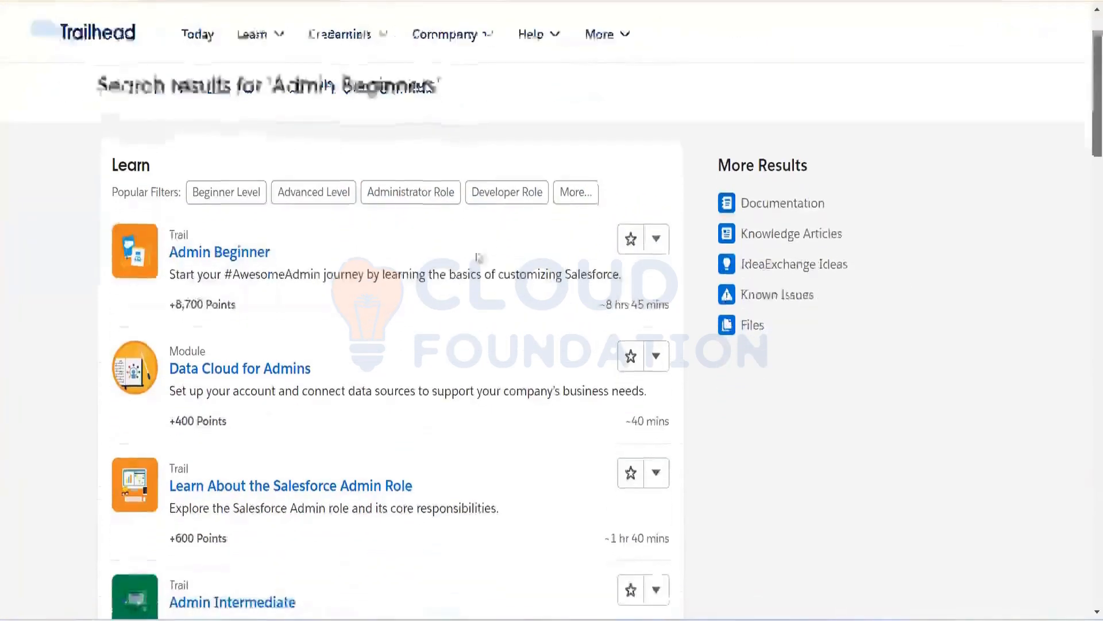
left_click(233, 256)
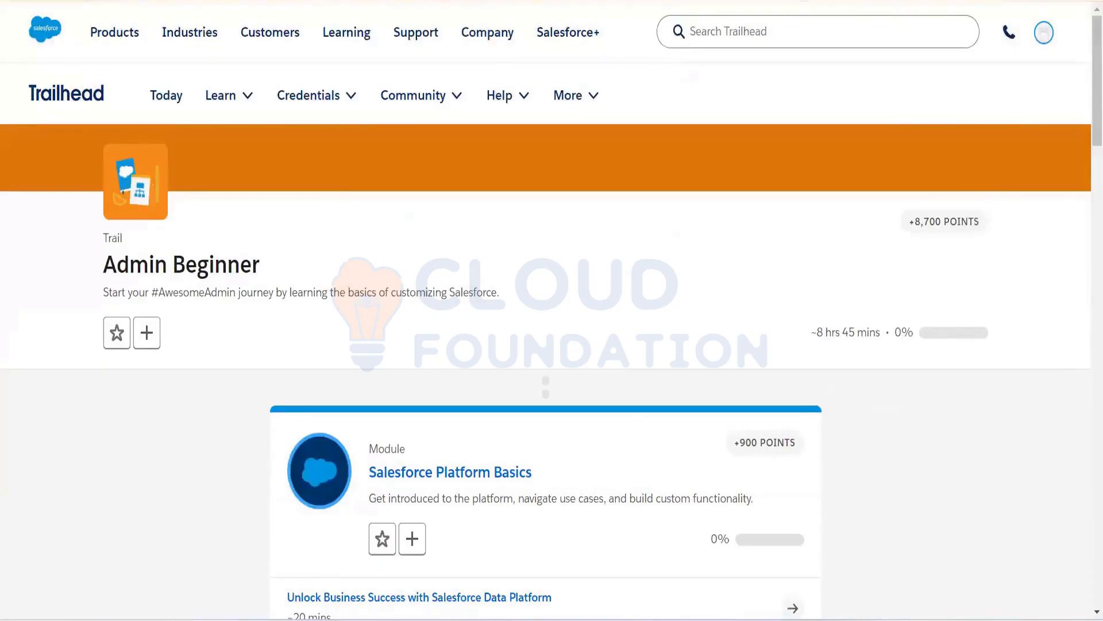
Step: Scroll through the Admin Beginner trail's modules back up to Salesforce Platform Basics, then open the Start menu
left_click_drag(1093, 121, 1046, 276)
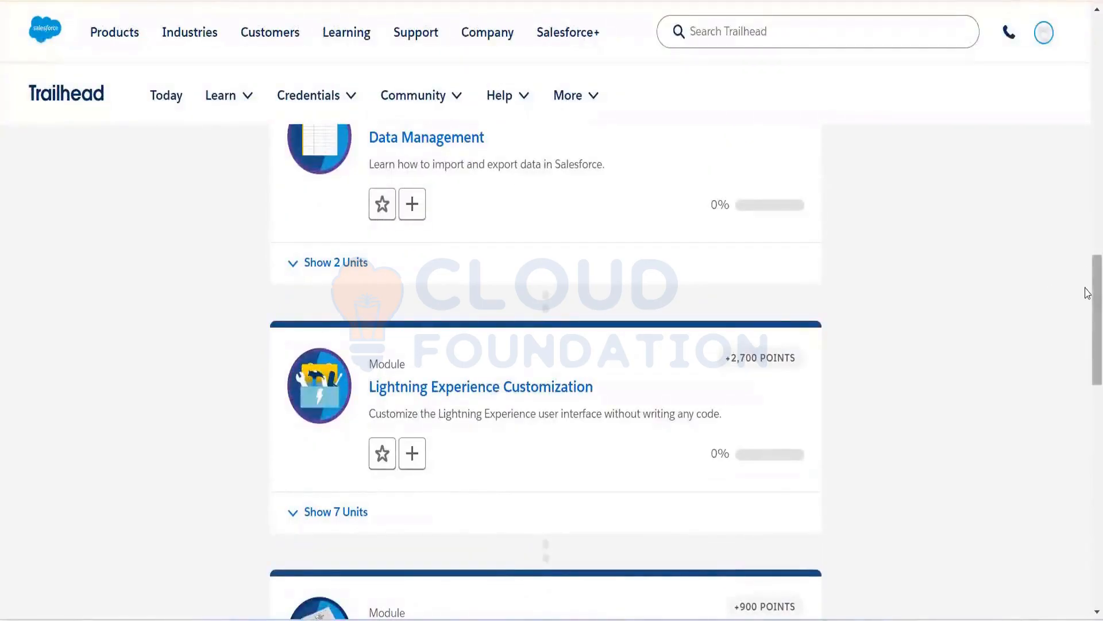
left_click_drag(1086, 293, 1087, 217)
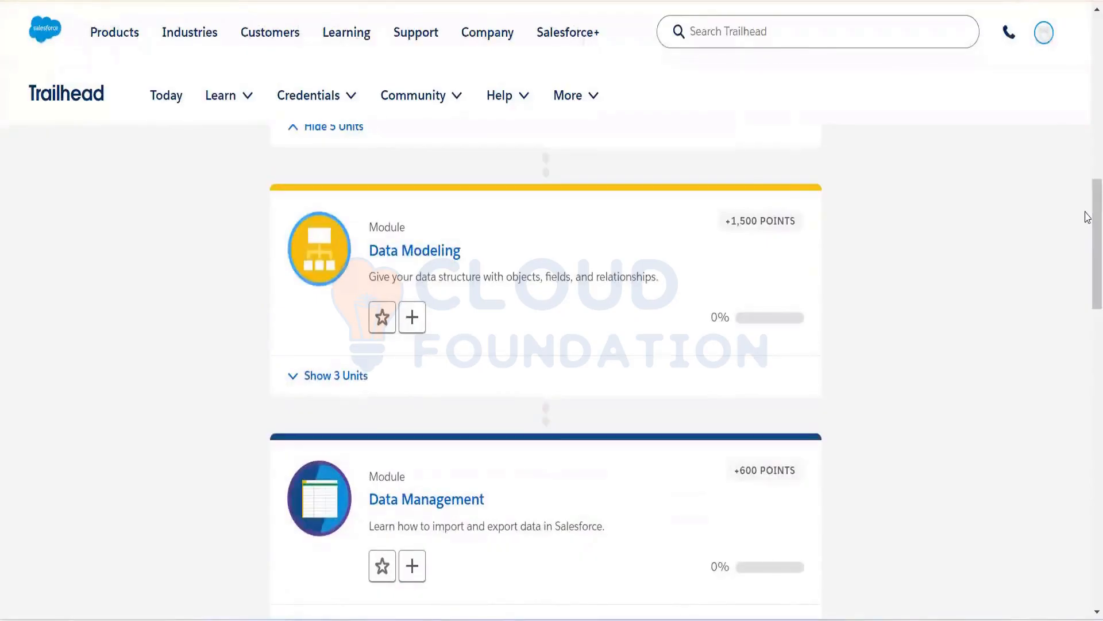
left_click_drag(1087, 217, 1084, 113)
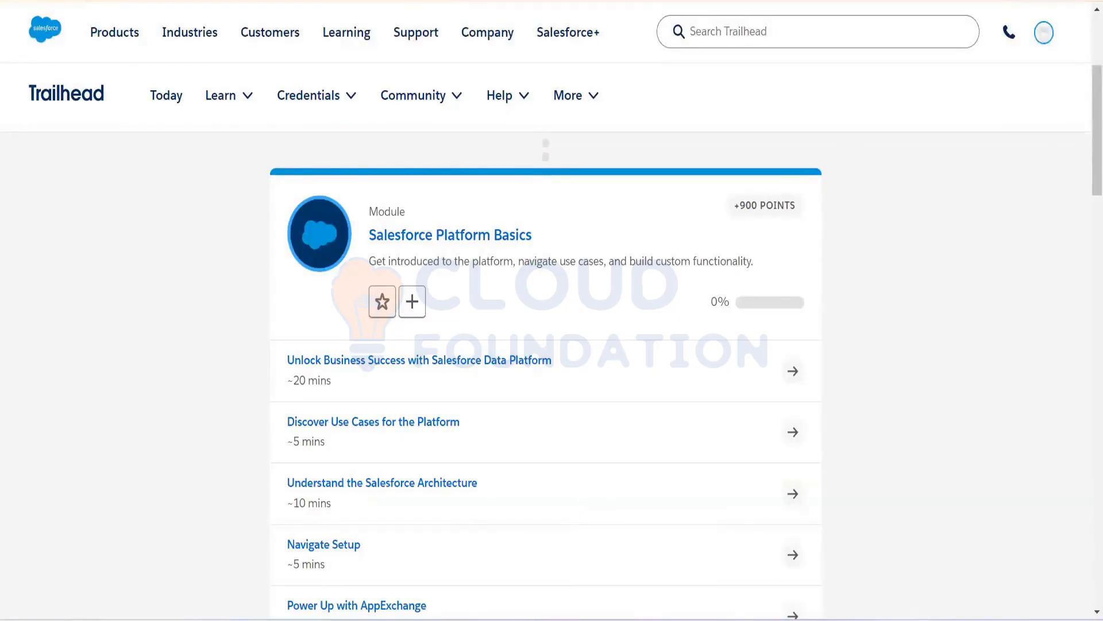
key("super")
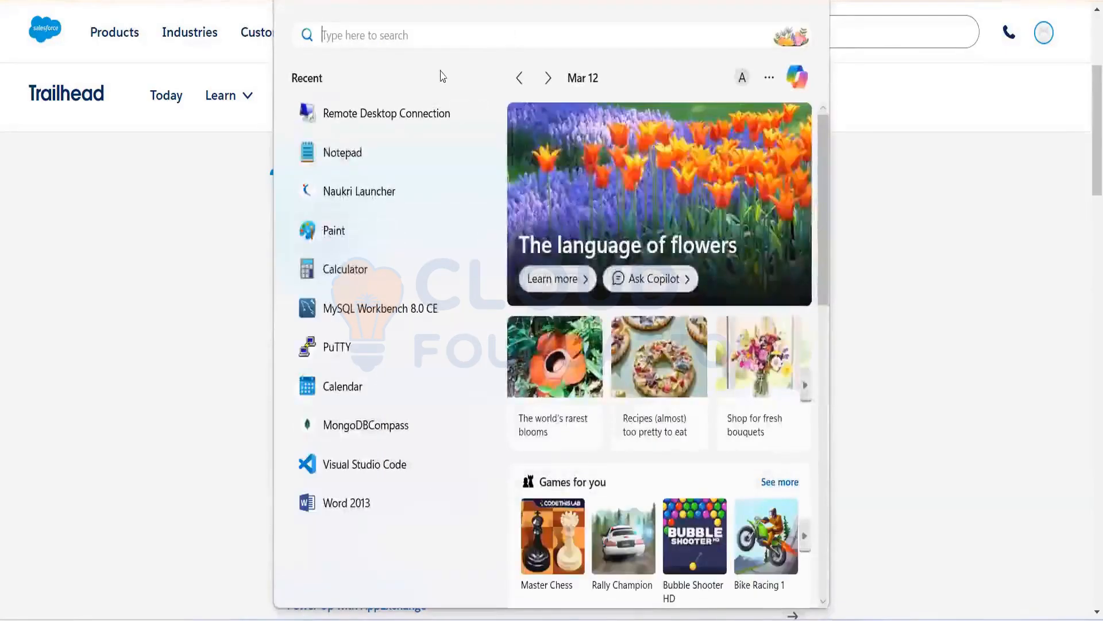
Step: Switch to Marketing Cloud's Email Overview and open the account name menu
type("ms")
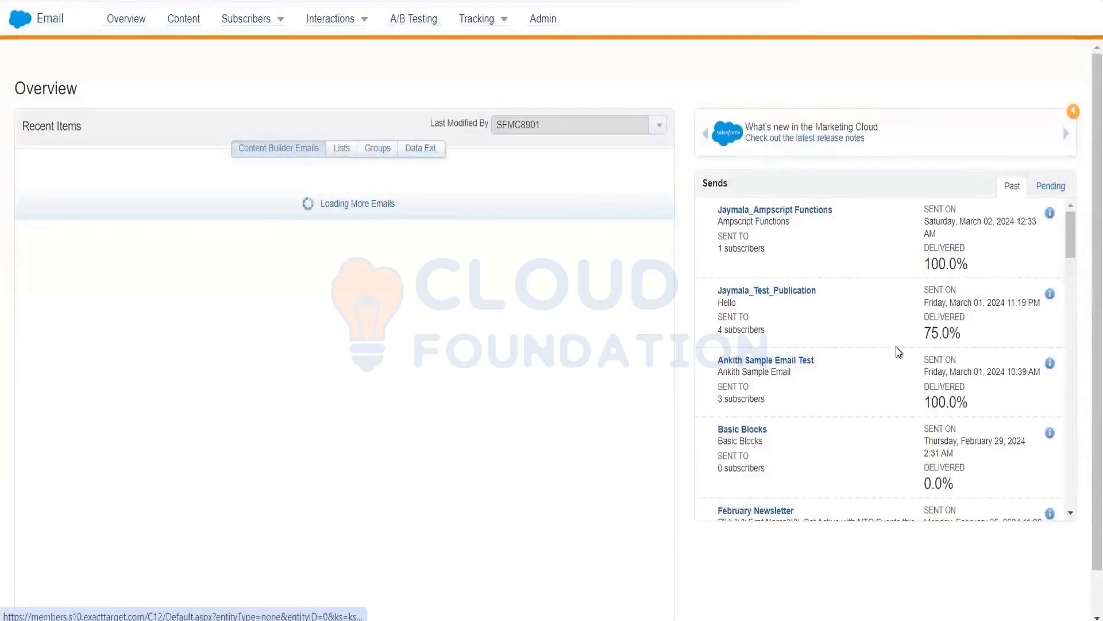
left_click(1083, 25)
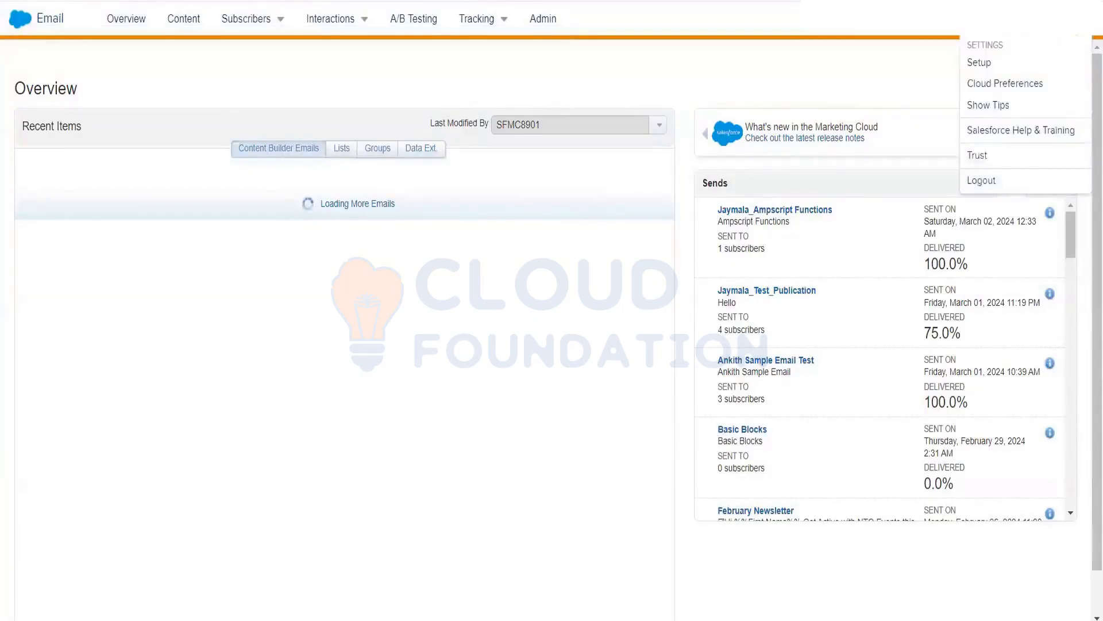
Step: Open Marketing Cloud Setup and go to Apps > Salesforce Integration
left_click(987, 65)
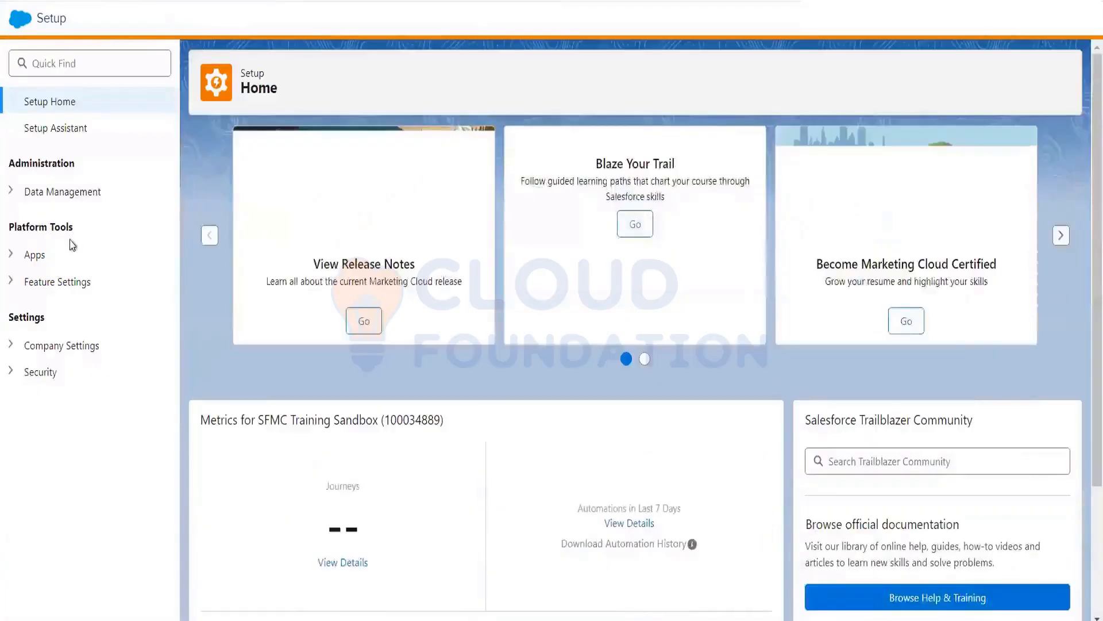
left_click(11, 256)
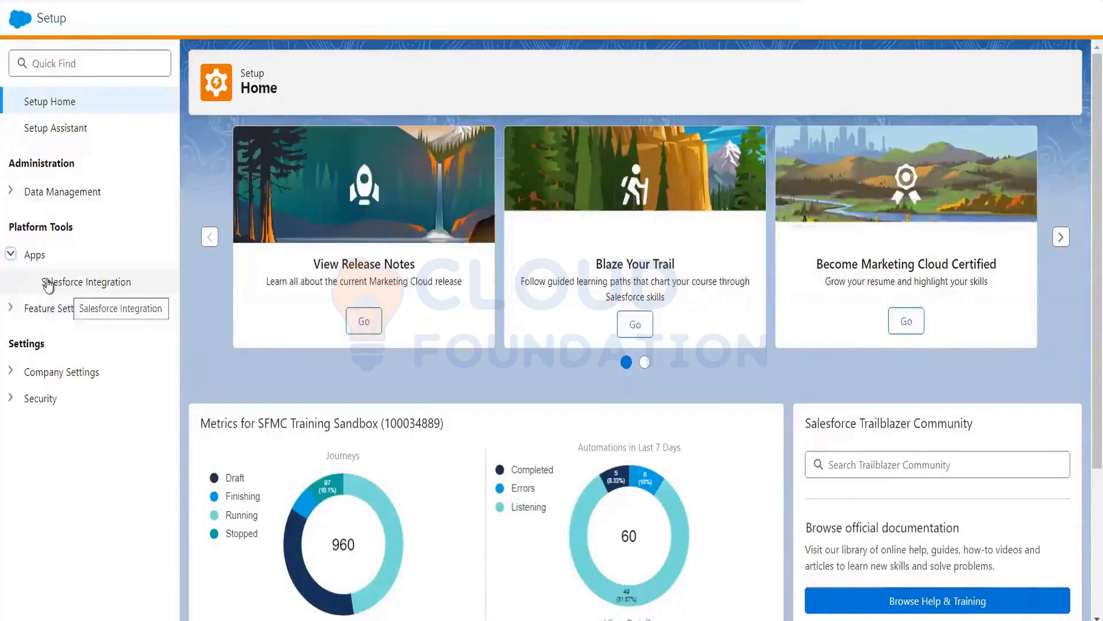
left_click(81, 283)
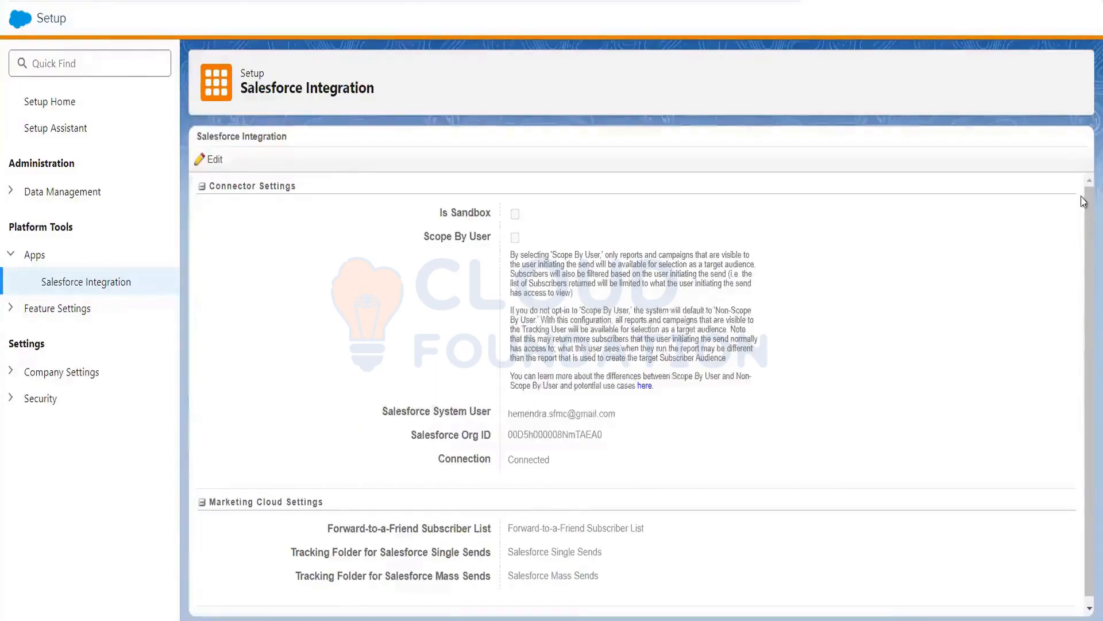
Step: Put the Salesforce Integration connector and tracking-folder settings into edit mode
left_click_drag(1082, 198, 1082, 134)
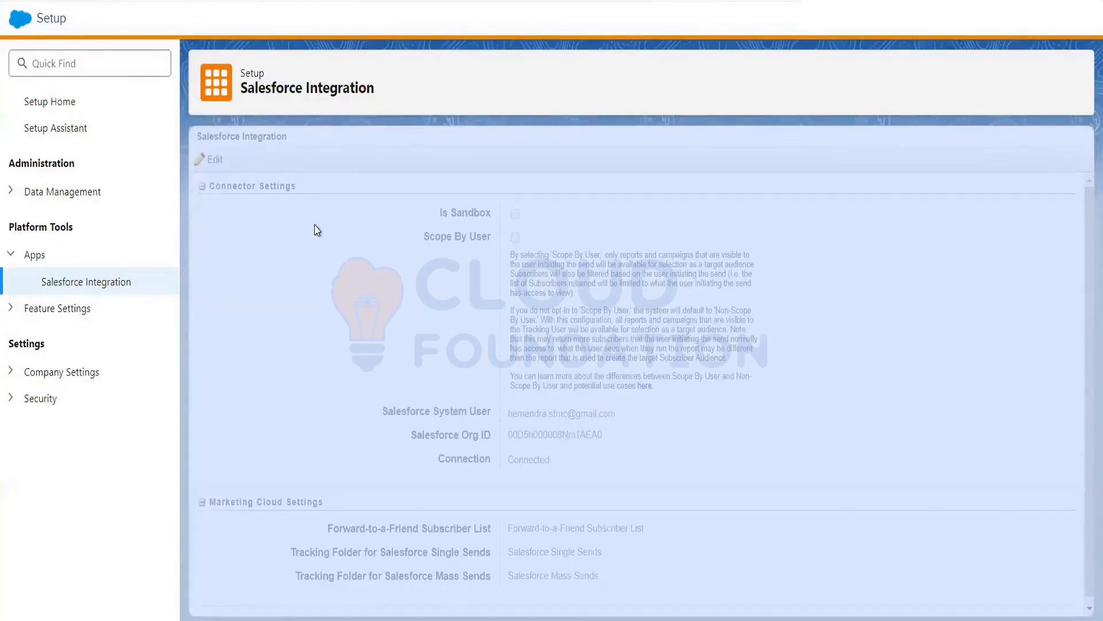
left_click(123, 63)
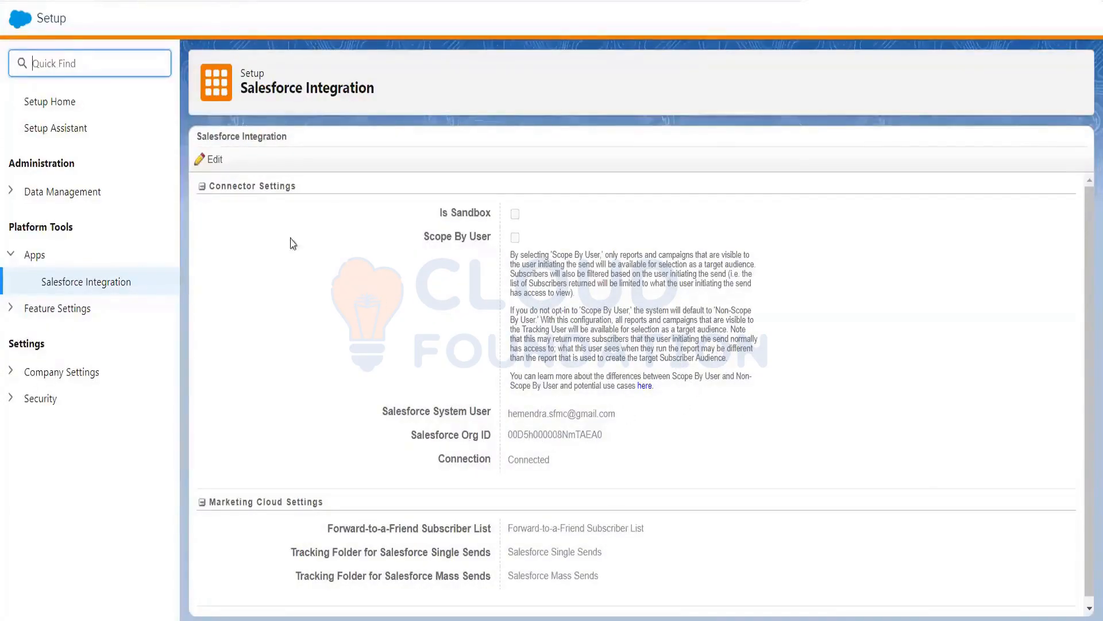
left_click(216, 161)
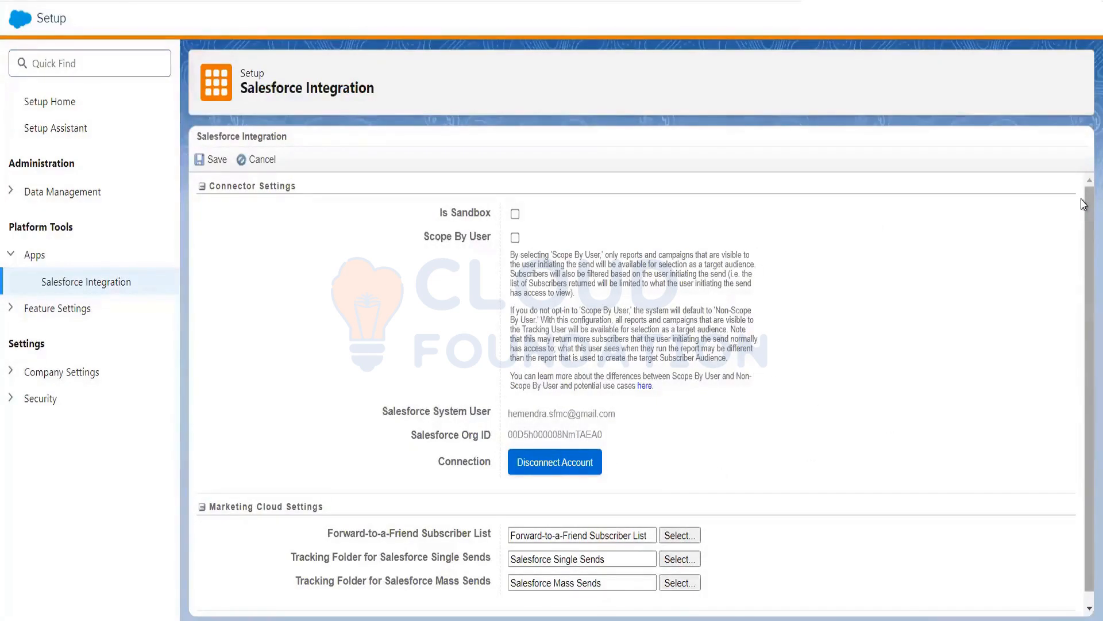
Step: Scroll through the integration settings form, then head back to the Marketing Cloud home page
left_click_drag(1083, 204, 1084, 388)
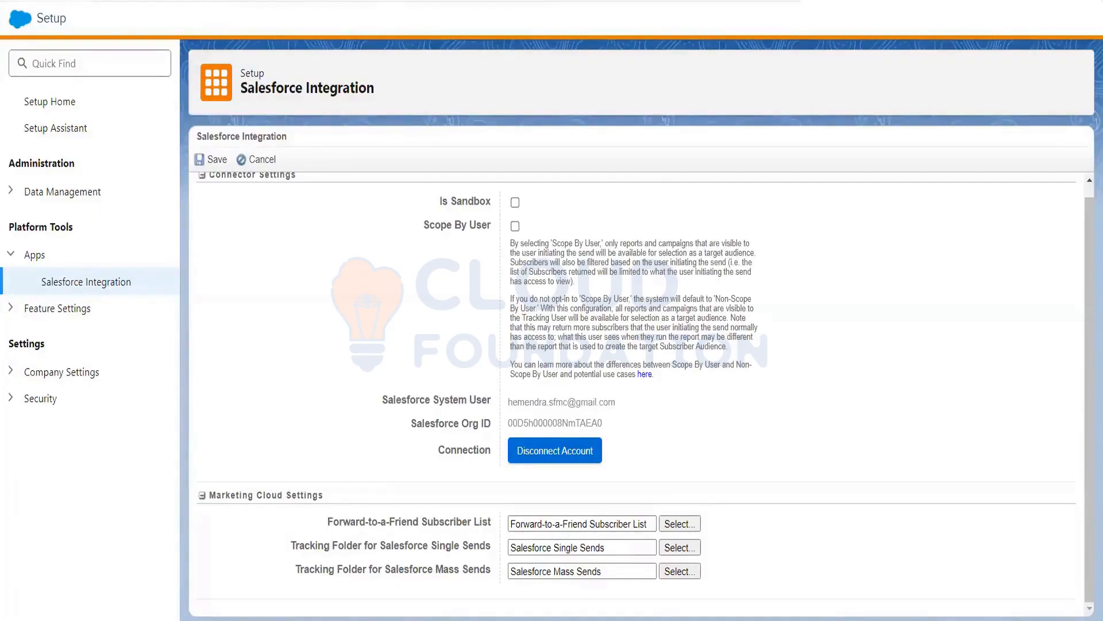
mouse_move(23, 27)
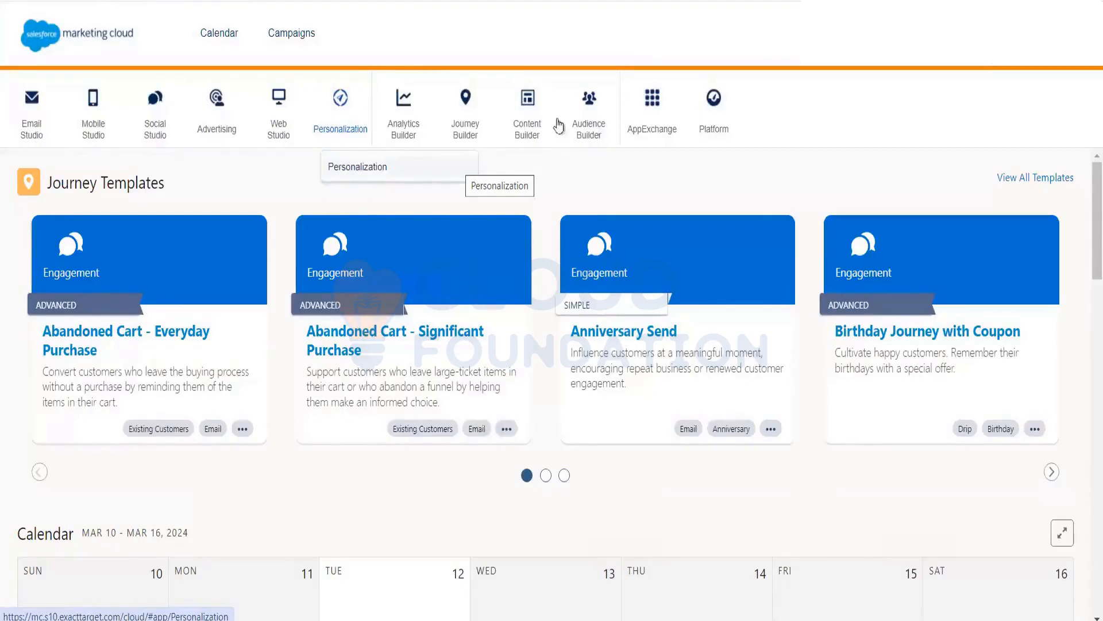
Step: Go to the Journey Builder Journeys Dashboard via the Journey Builder menu
left_click(461, 118)
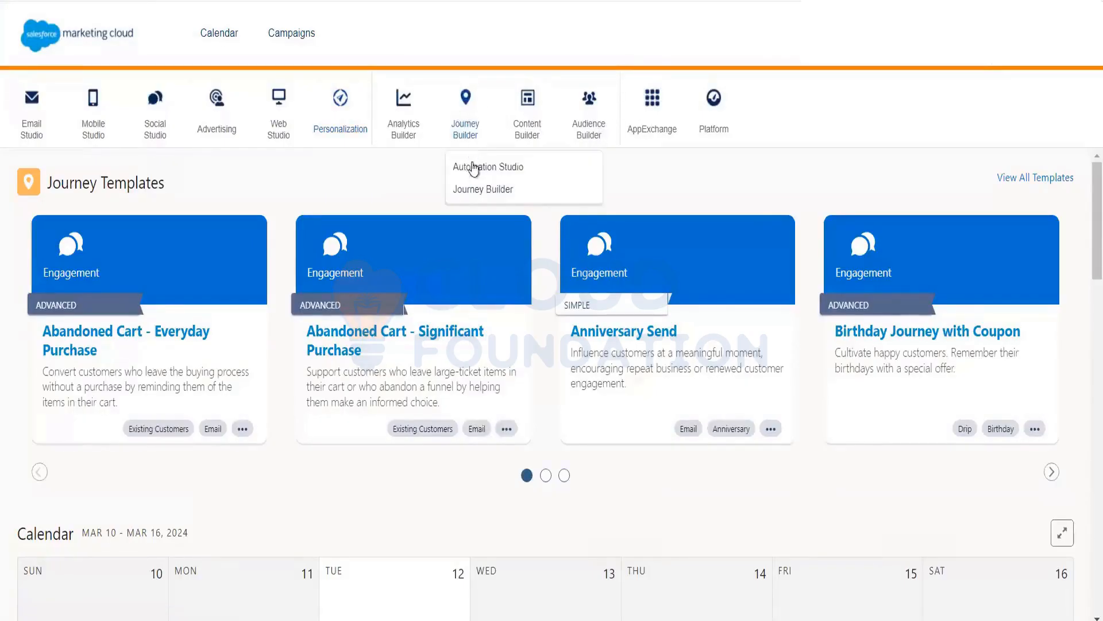
left_click(474, 190)
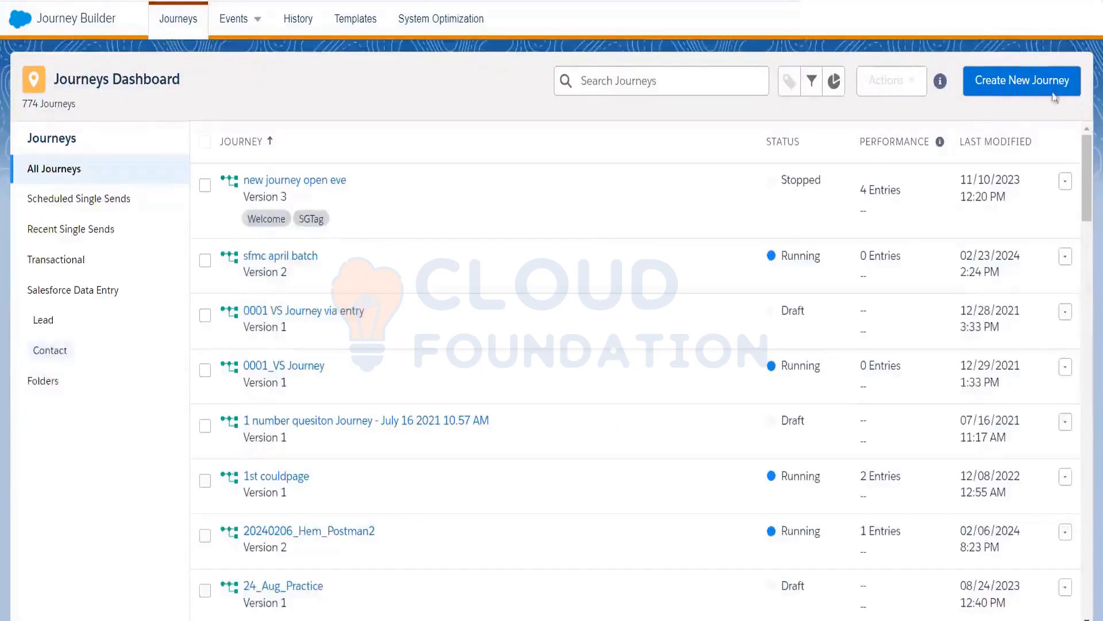
Step: Create a new Multi-Step Journey and drag Salesforce Data onto its entry source
left_click(1011, 83)
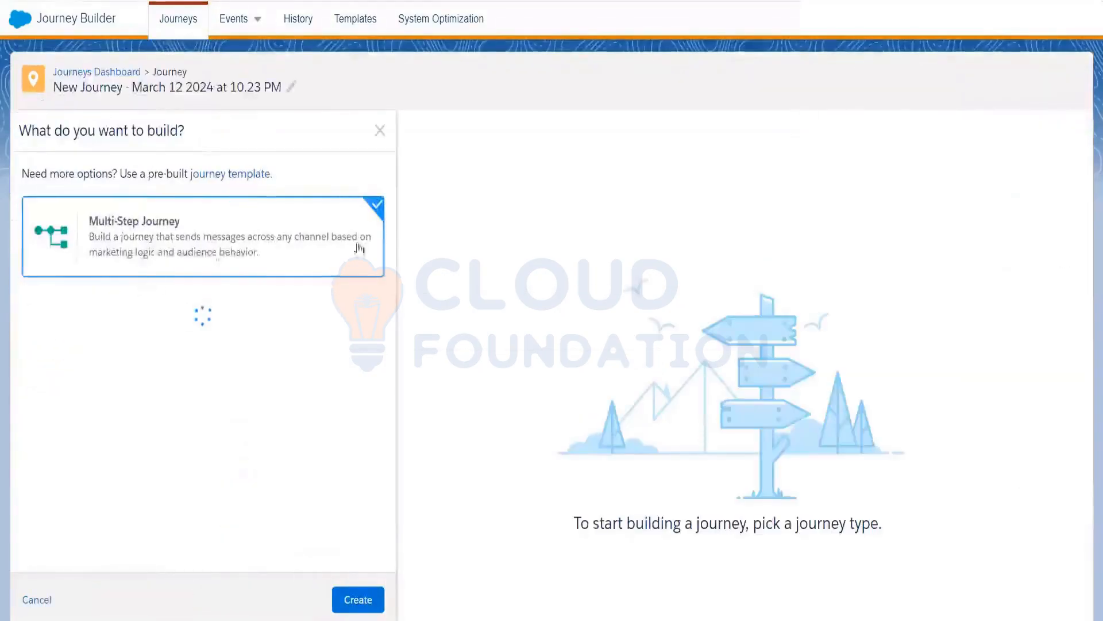
left_click(359, 600)
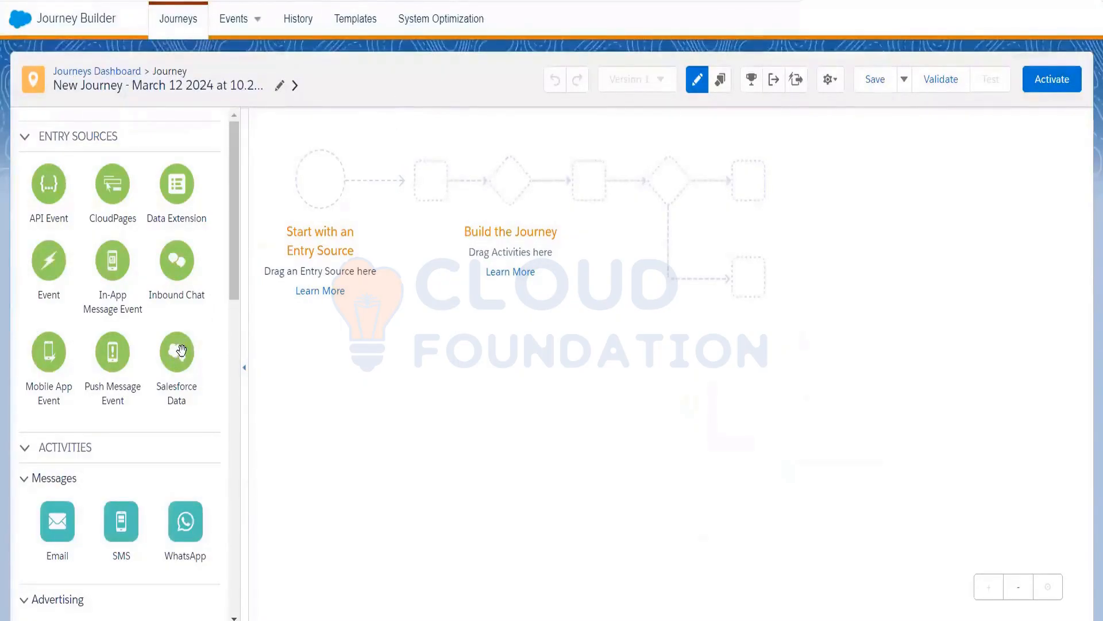
left_click_drag(177, 351, 322, 187)
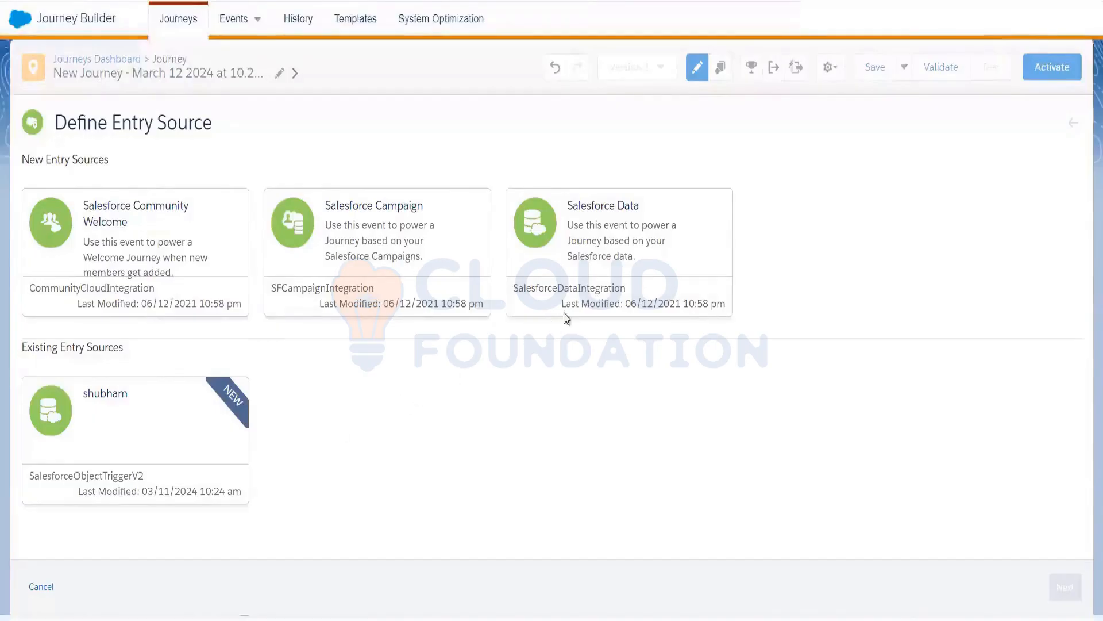
Step: Choose Salesforce Data with the Account object, showing its CreatedBy, LastModifiedBy and Owner ID fields
left_click(603, 231)
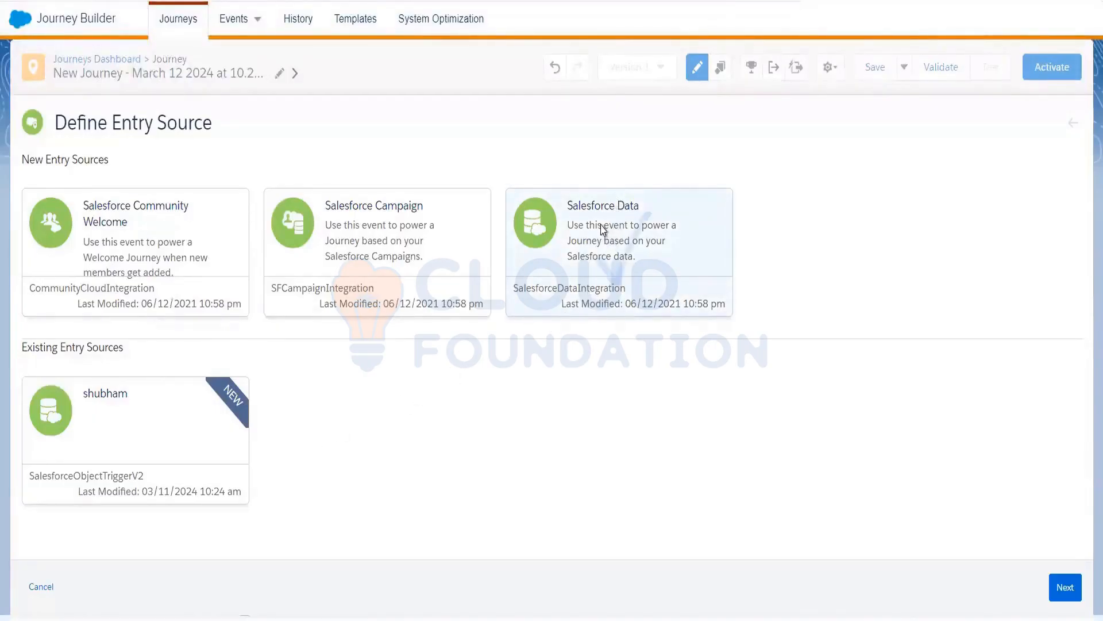
left_click(1065, 592)
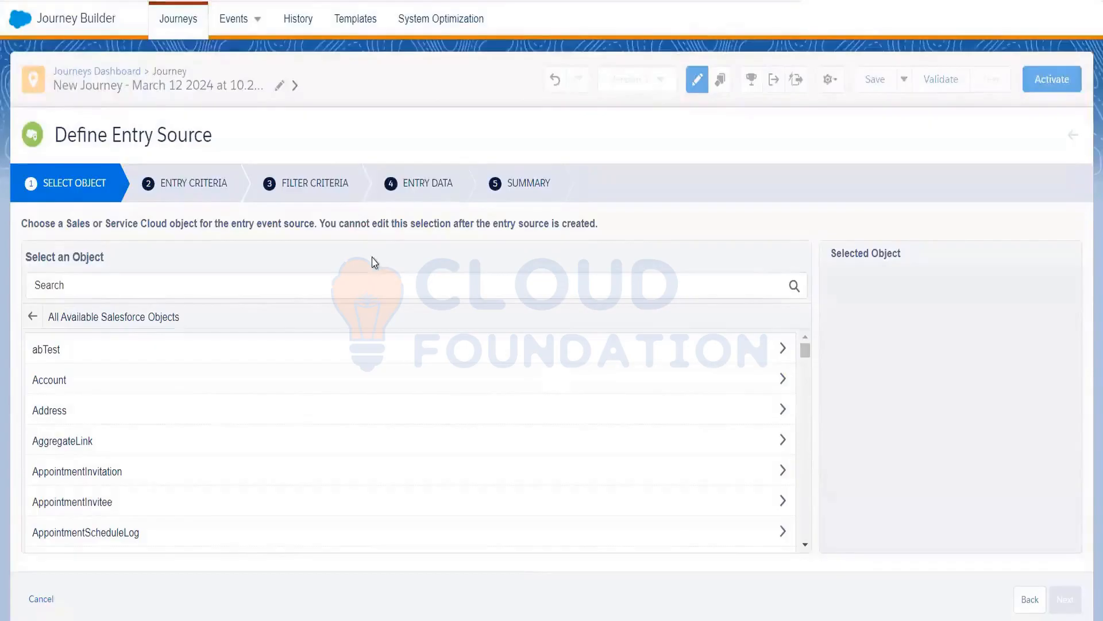
left_click(48, 391)
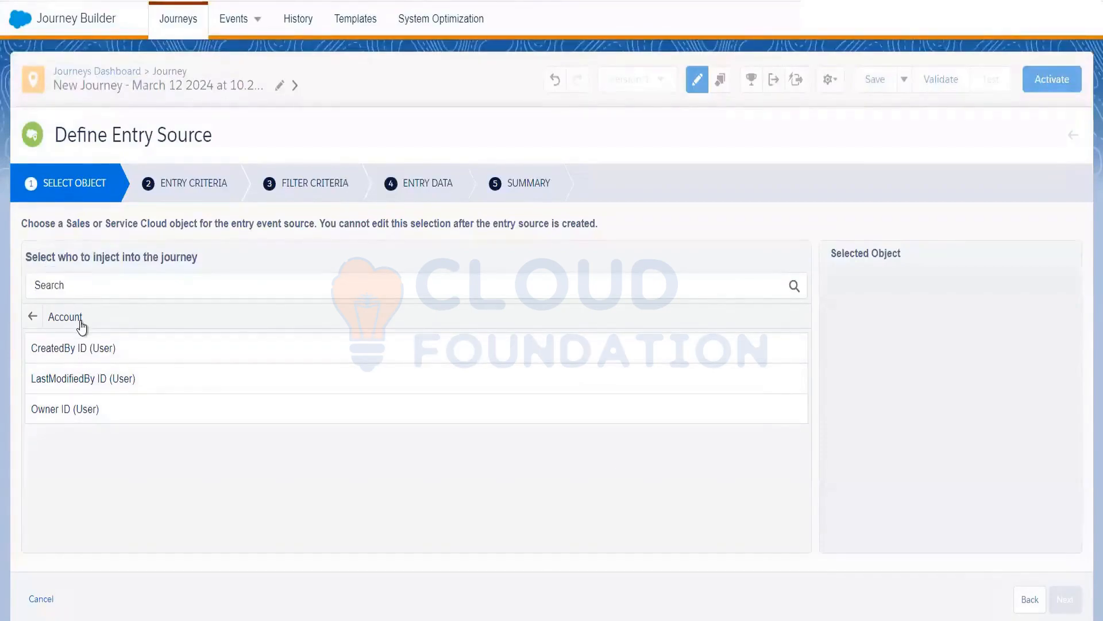
left_click(33, 317)
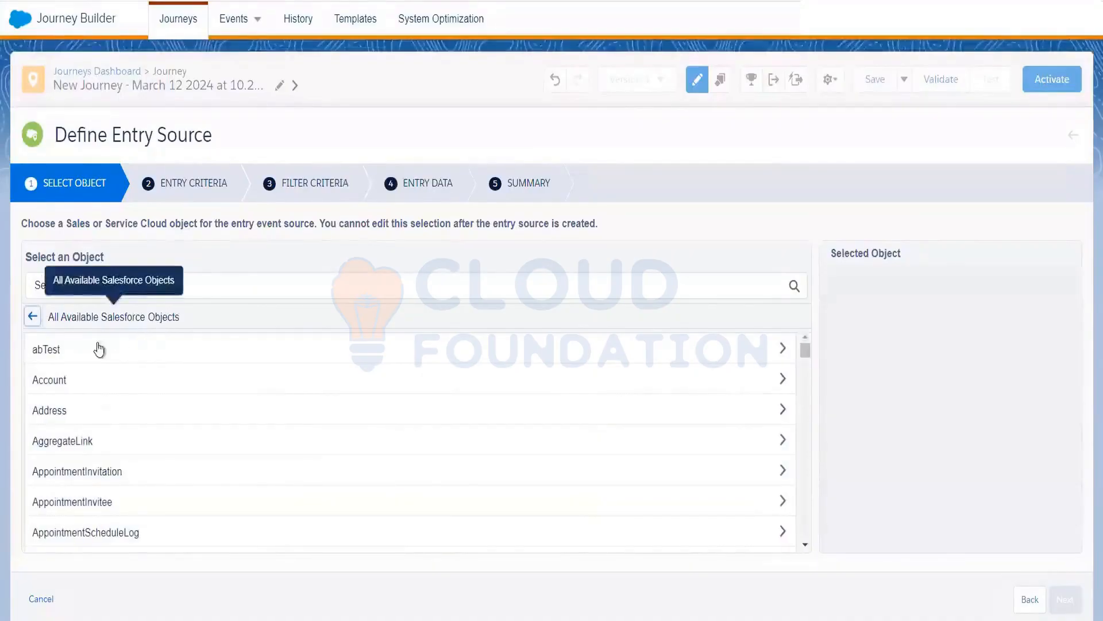
left_click(62, 382)
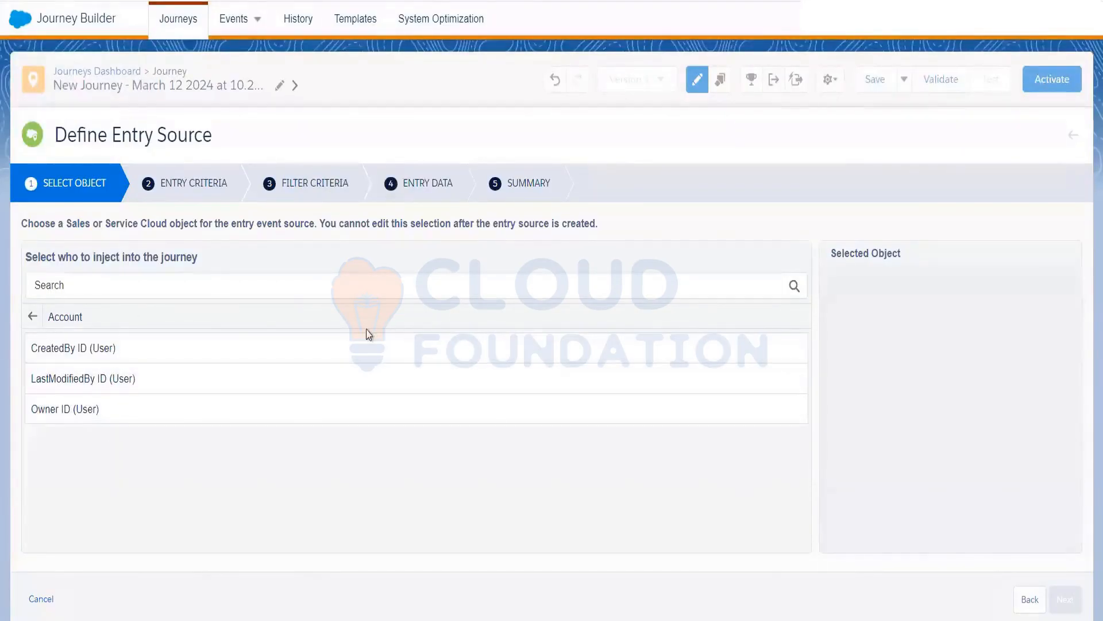
left_click(169, 283)
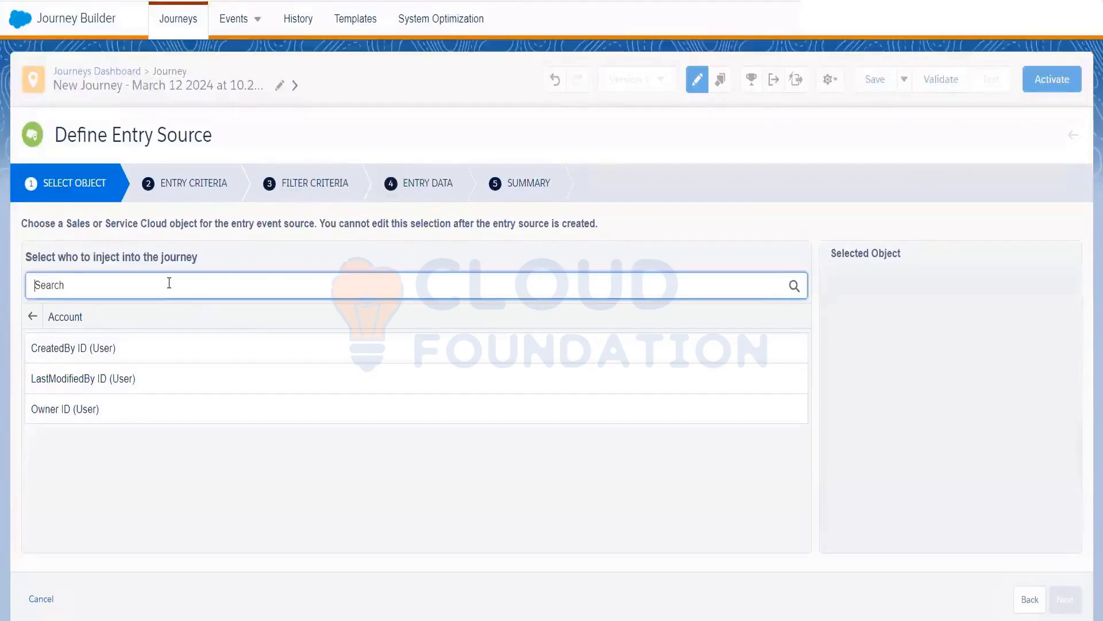
left_click(84, 317)
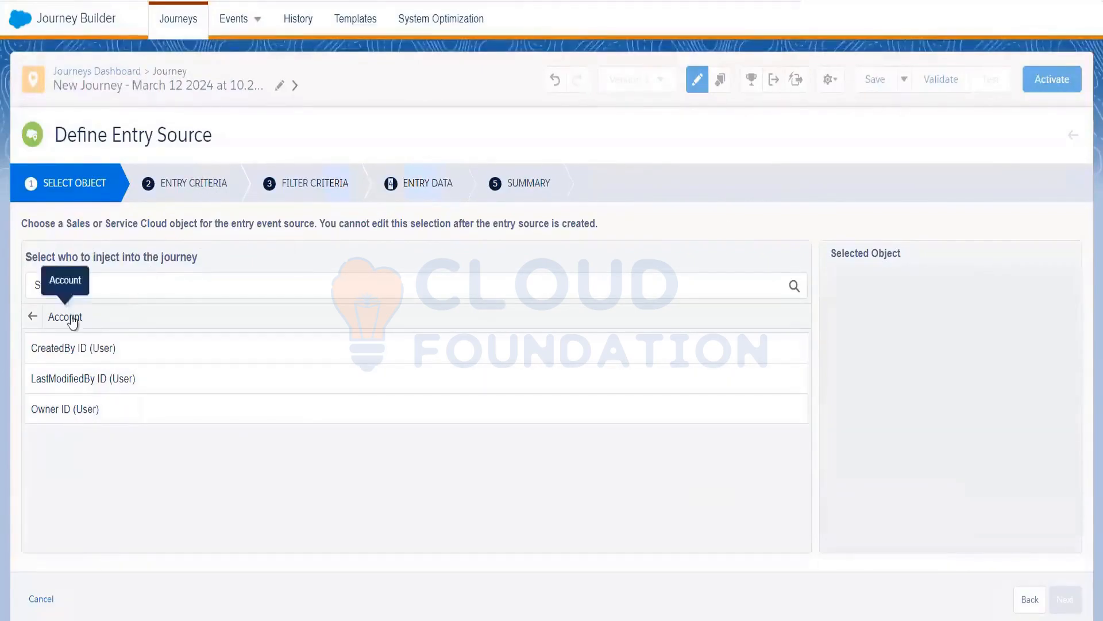
Step: Return from Account's fields to the full Salesforce object list and browse it
left_click(33, 317)
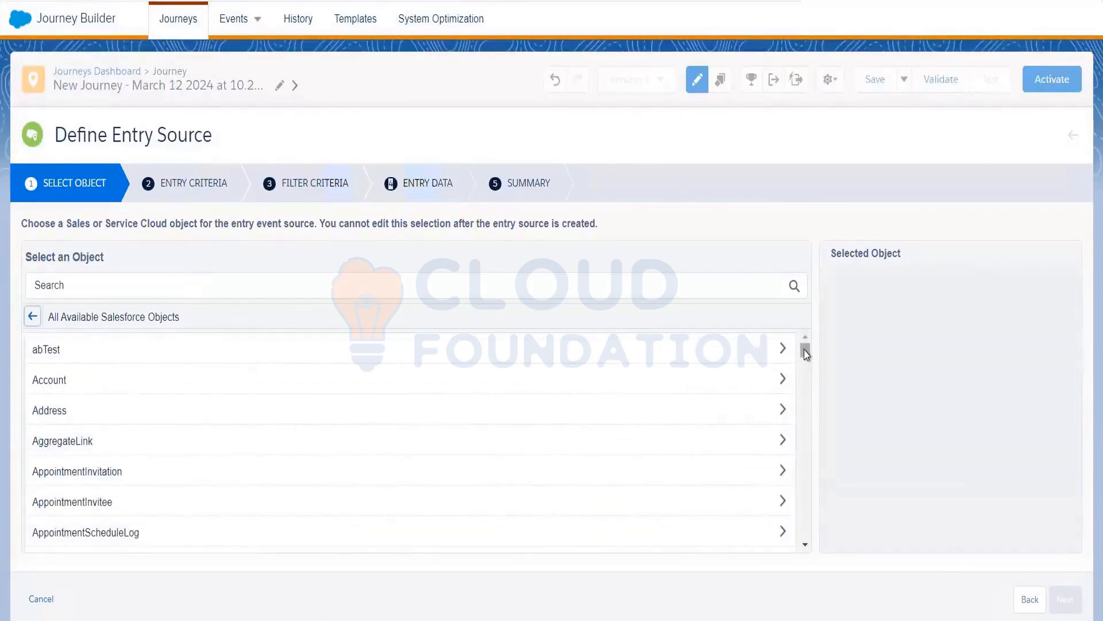
scroll(800, 418, "down", 20)
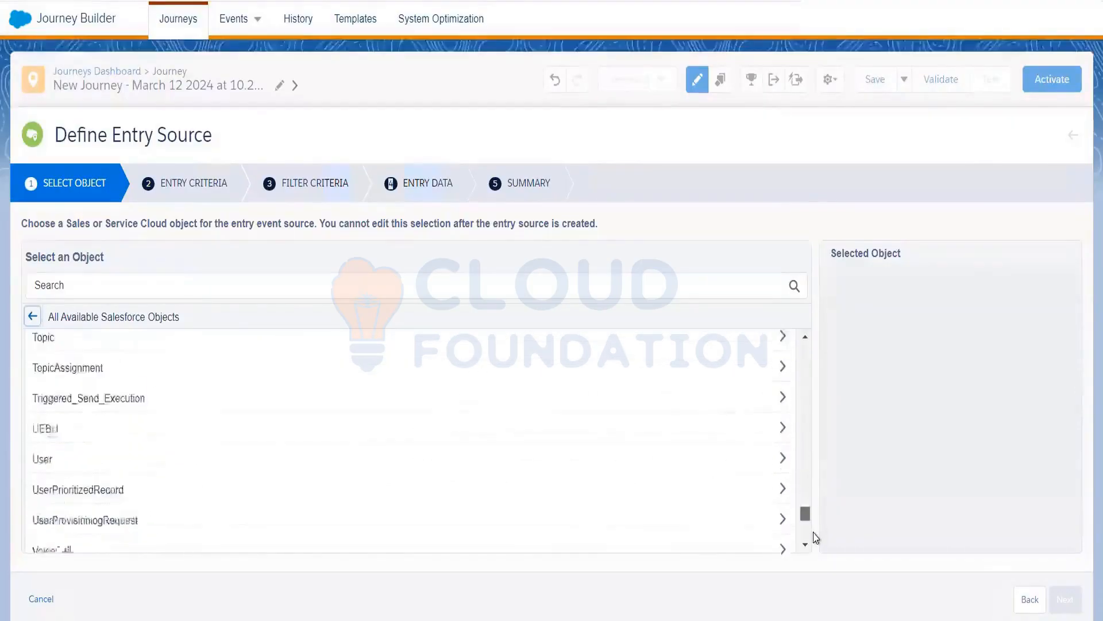
scroll(797, 389, "up", 20)
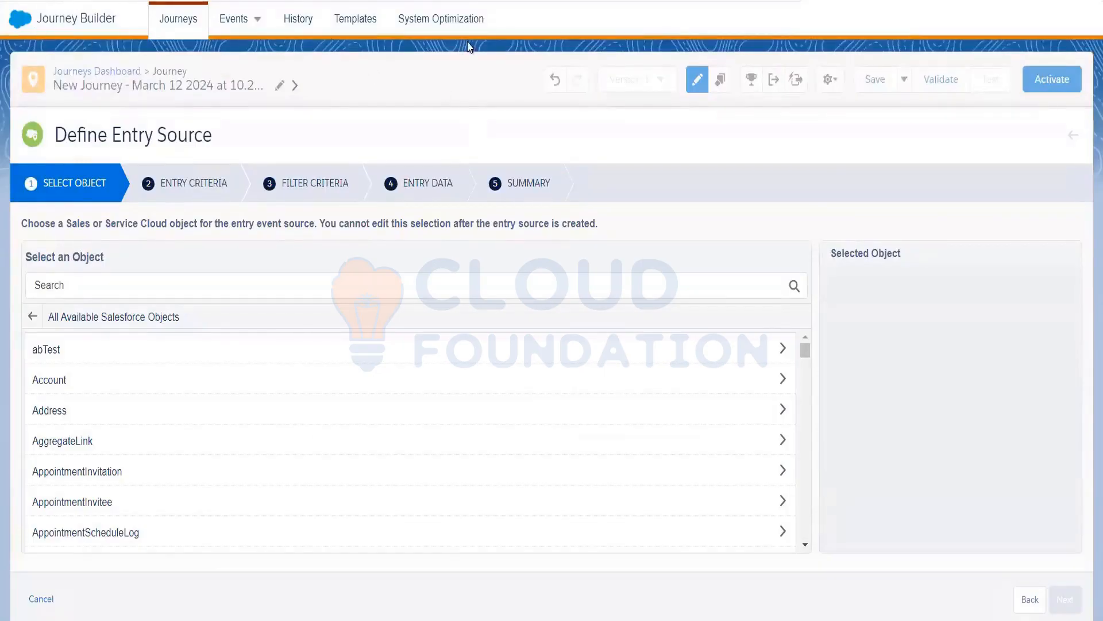
Step: From Marketing Cloud home, open Audience Builder > Contact Builder and its Data Sources section
left_click(20, 18)
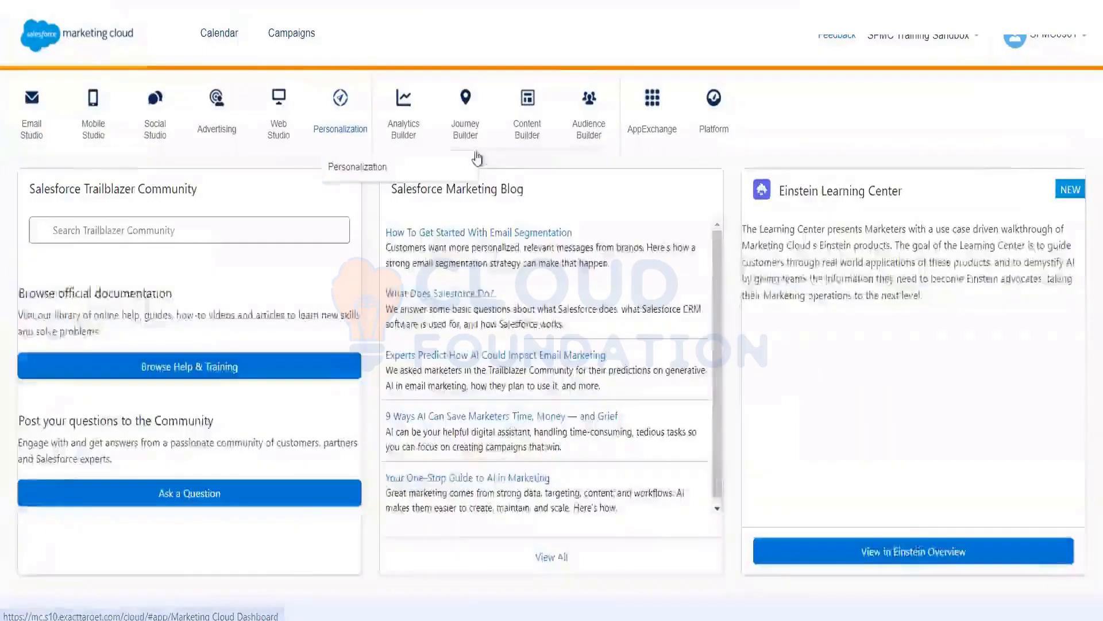
mouse_move(485, 131)
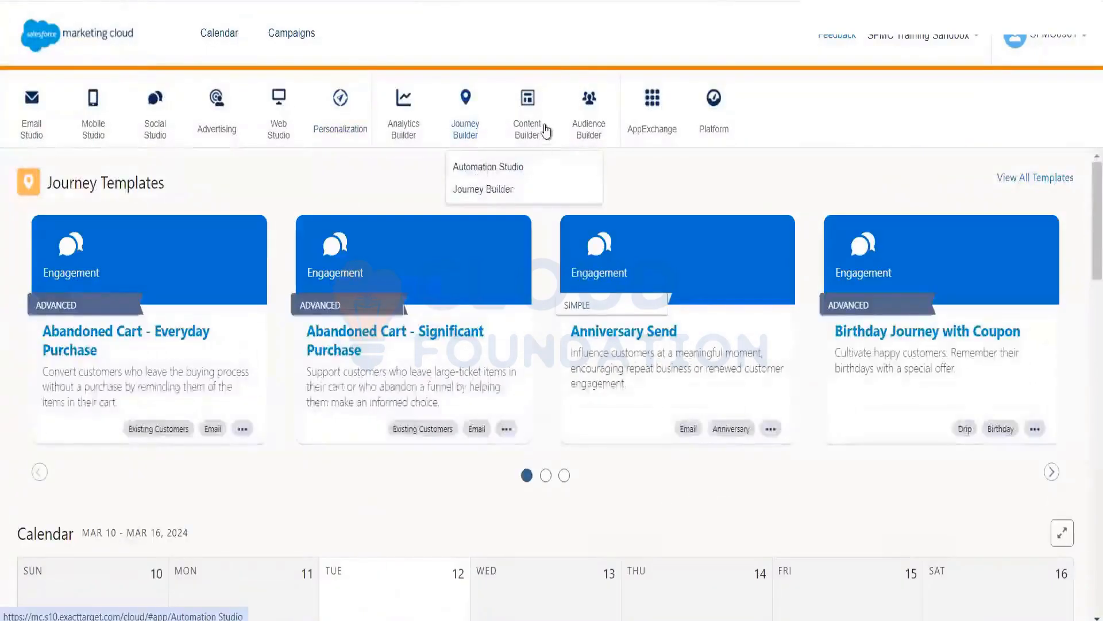
mouse_move(590, 138)
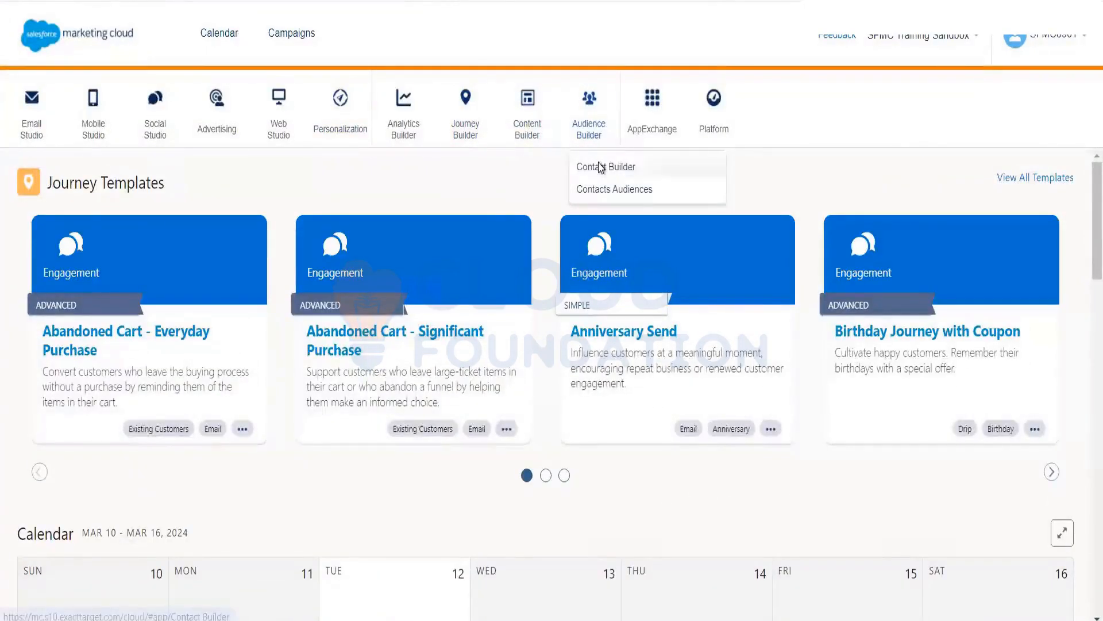
left_click(599, 167)
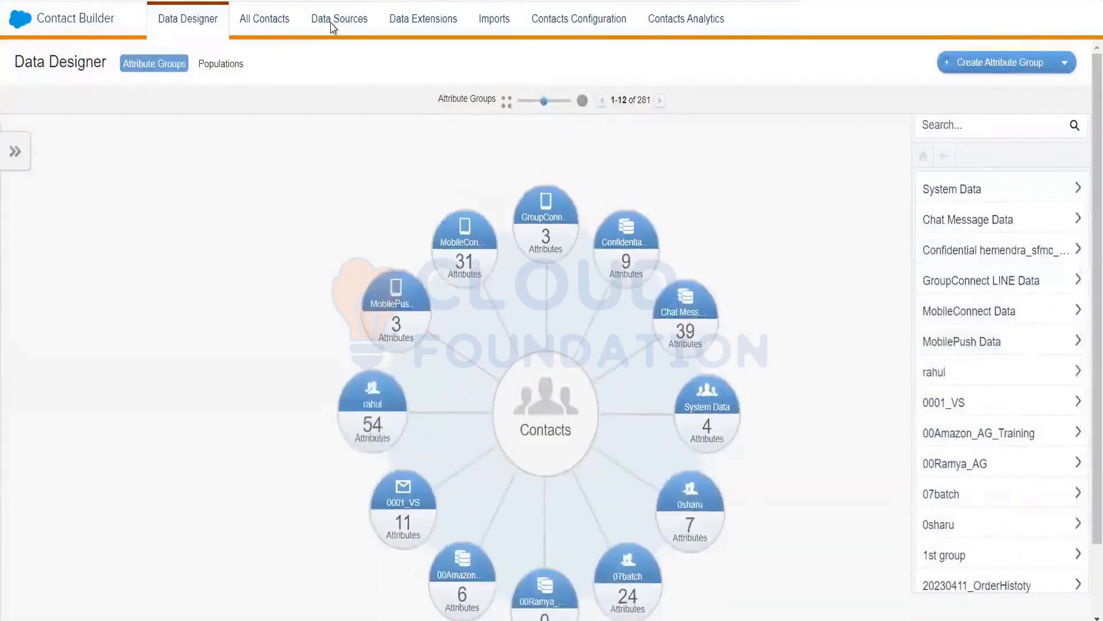
left_click(333, 27)
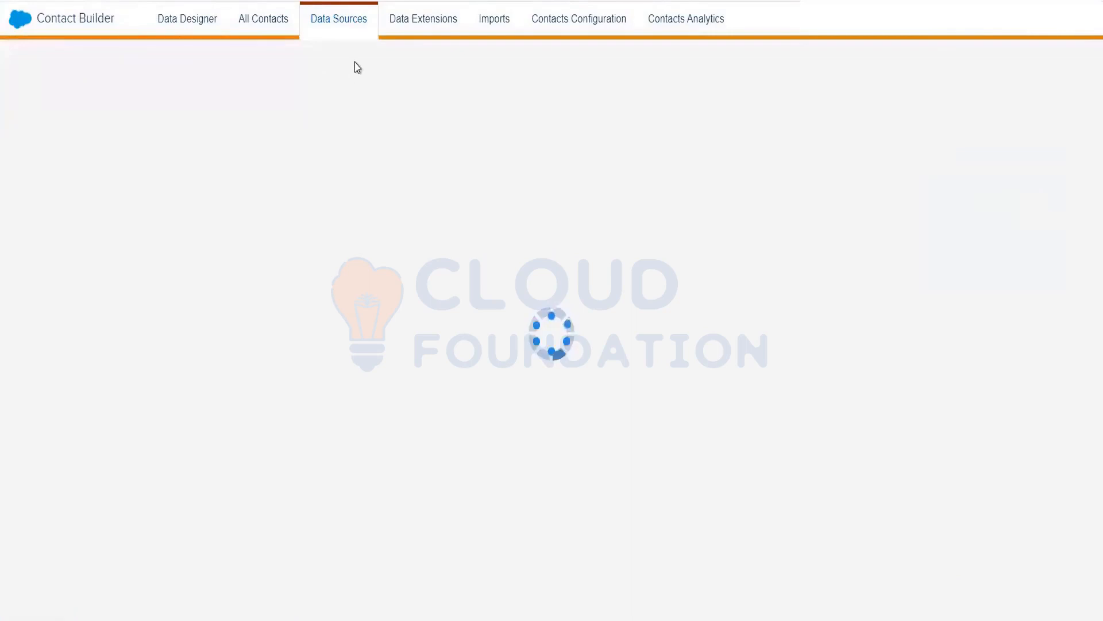
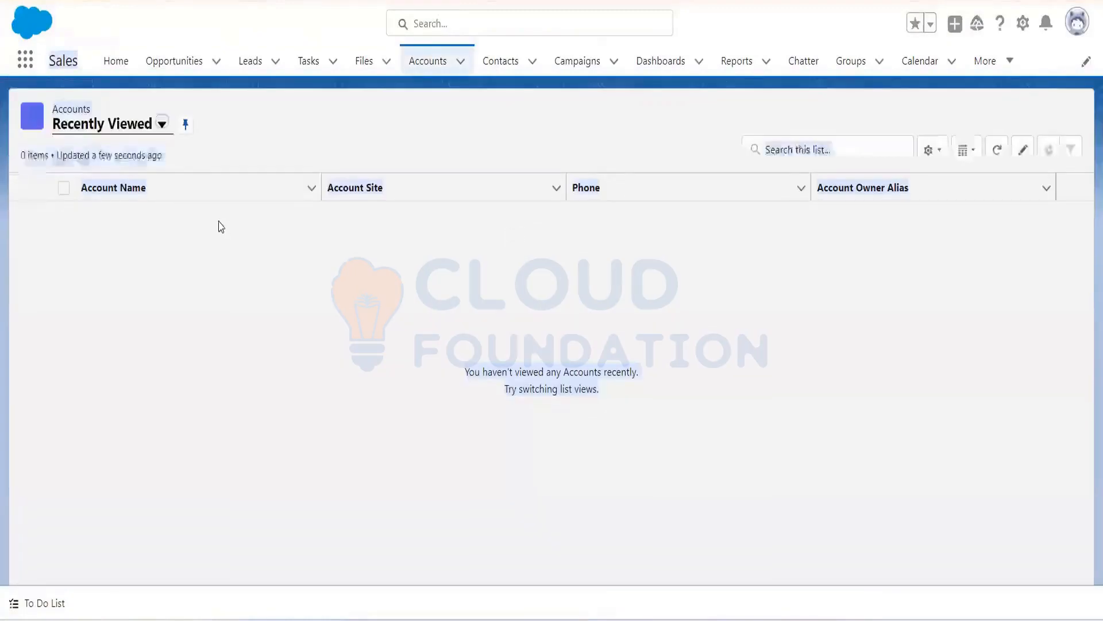
Step: Switch the accounts list to All Accounts, then open and cancel the New Account form
left_click(164, 125)
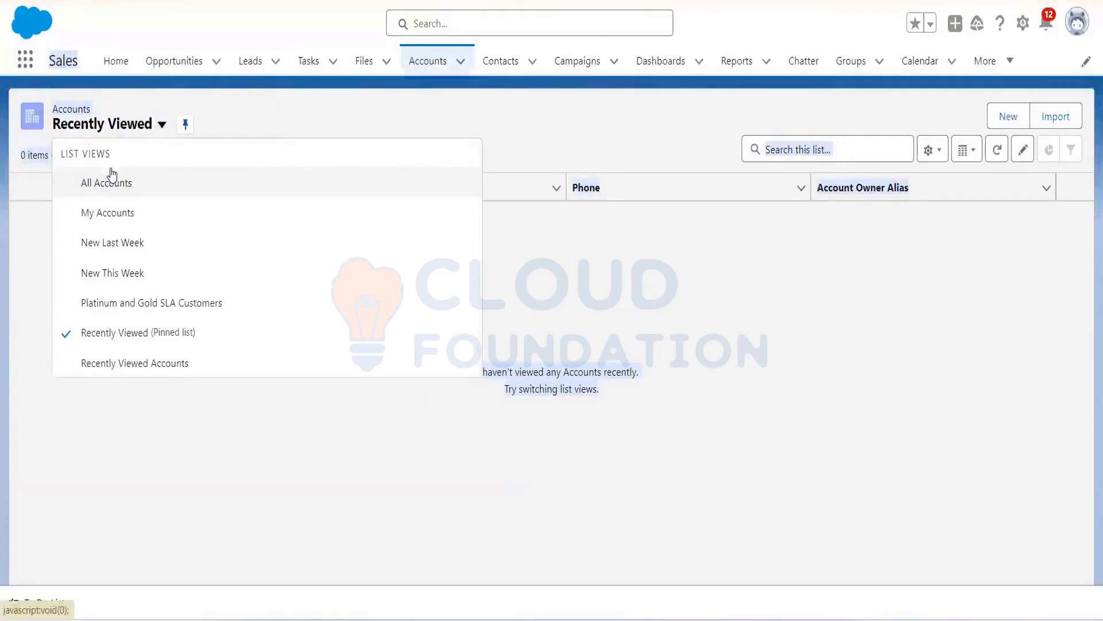
left_click(106, 185)
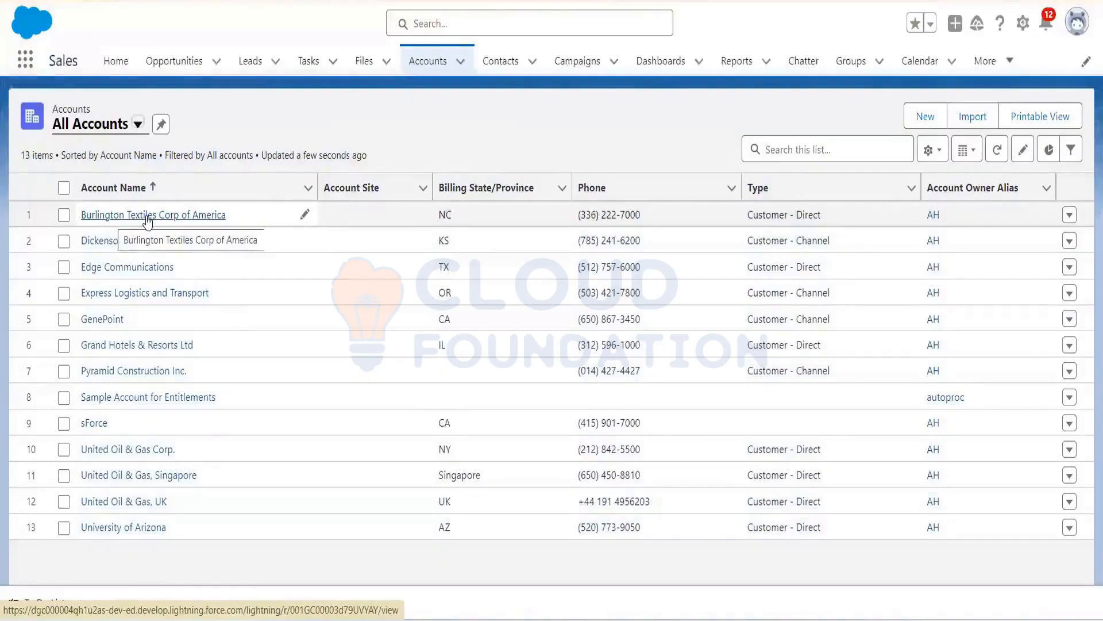
left_click(925, 117)
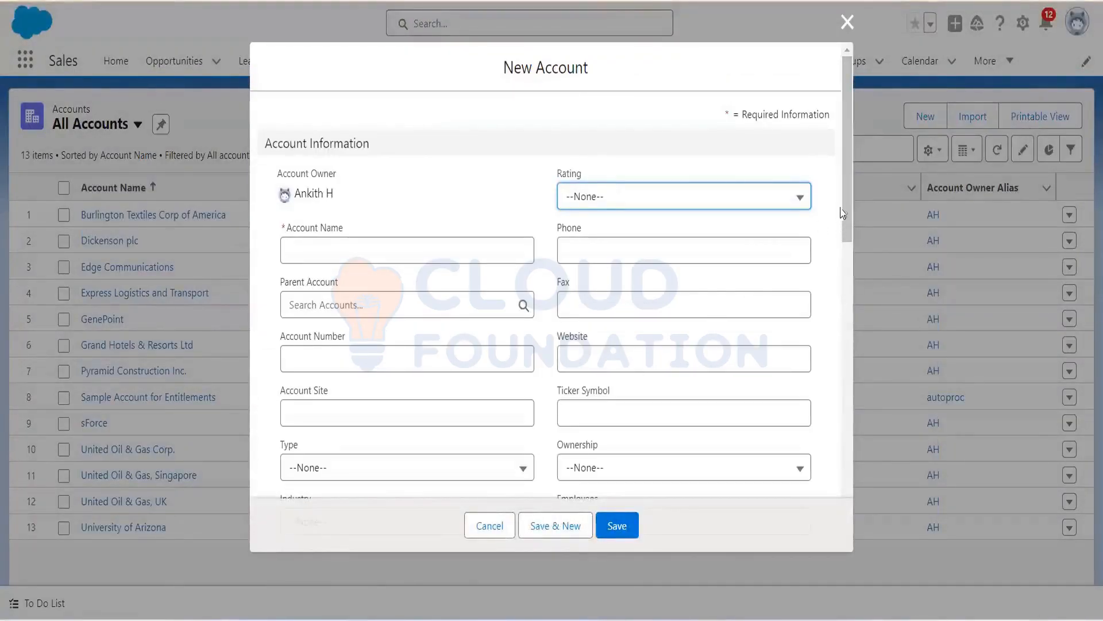
left_click_drag(845, 208, 861, 72)
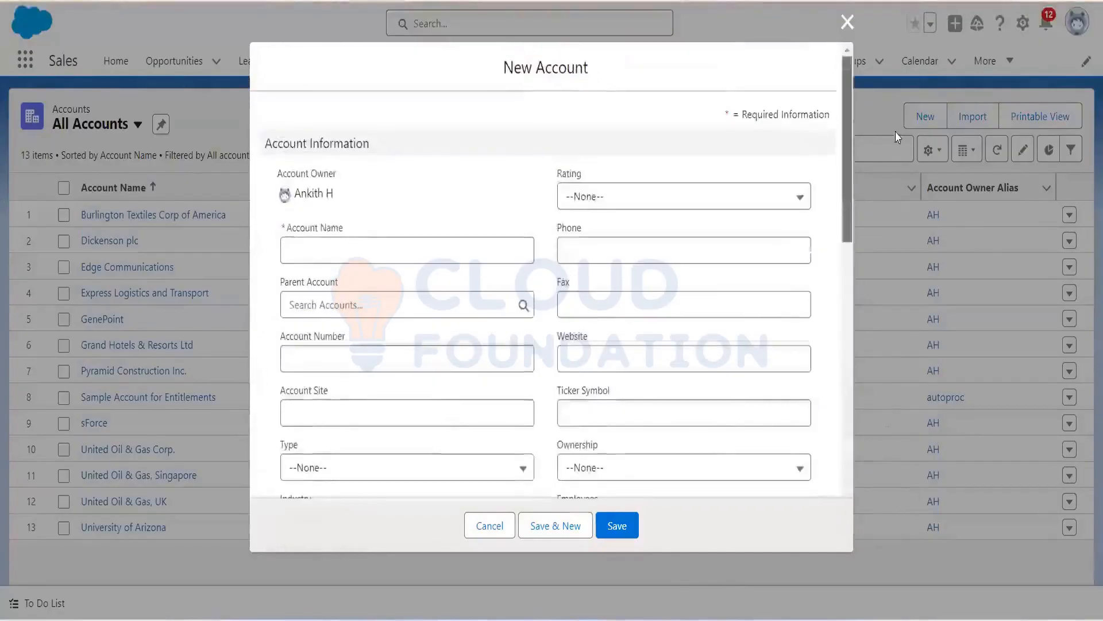
left_click(847, 22)
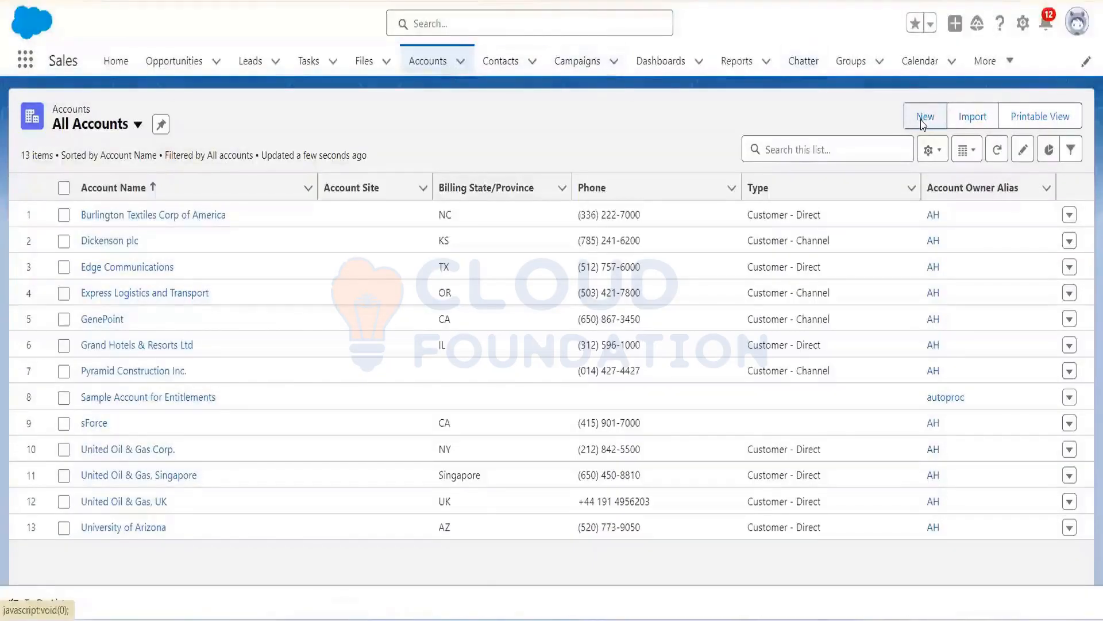
Step: Reopen and cancel the New Account form again, then go to the Contacts page
left_click(922, 119)
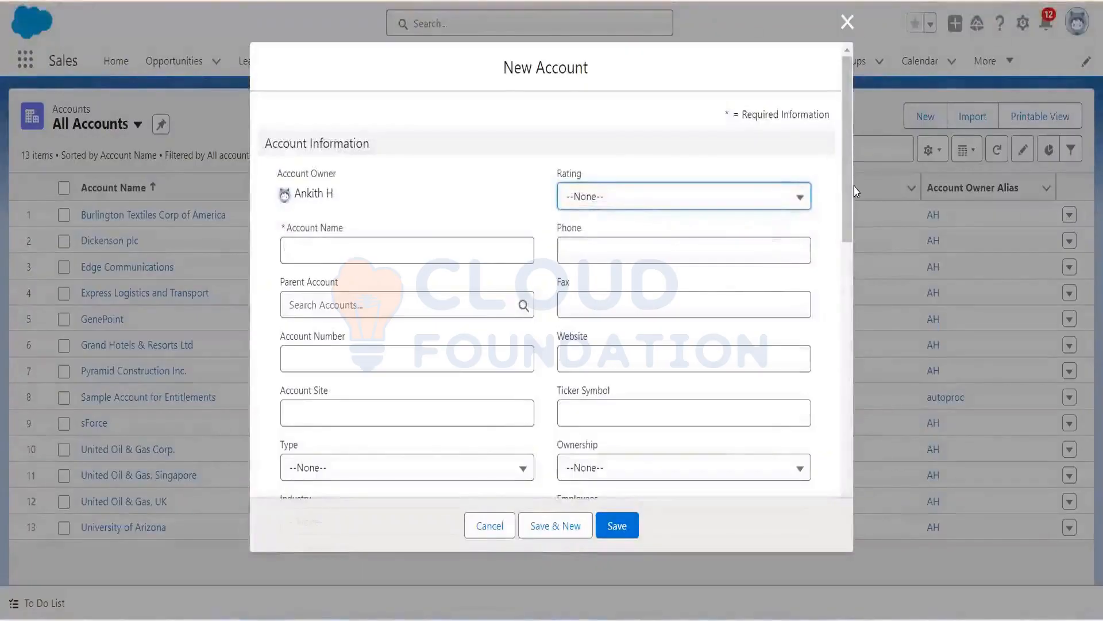
left_click_drag(854, 187, 864, 273)
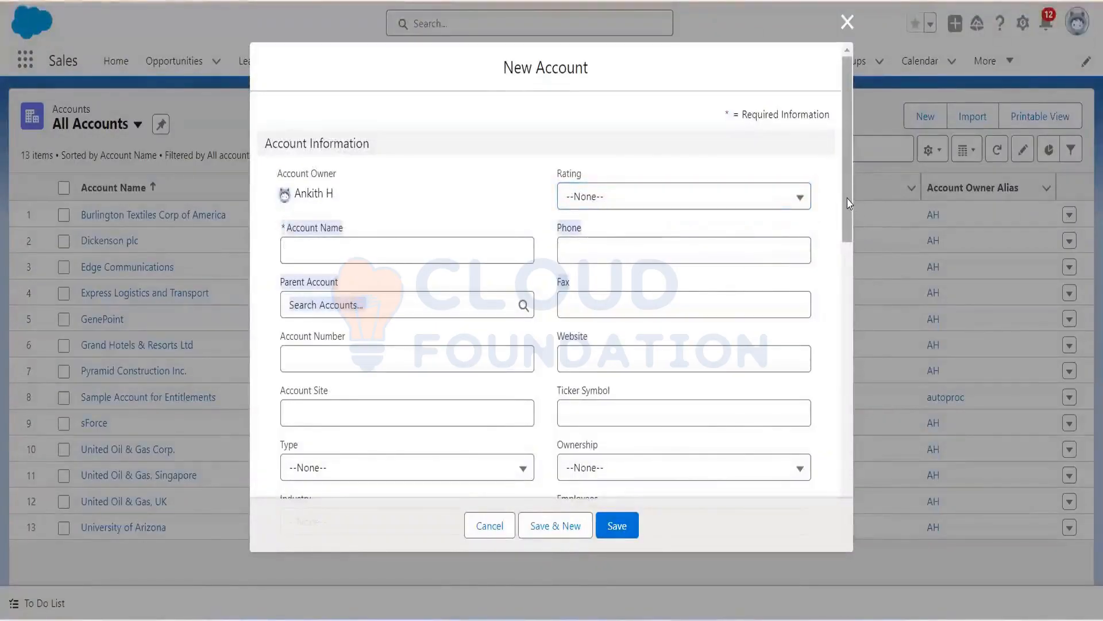
left_click_drag(849, 218, 913, 485)
left_click_drag(915, 158, 845, 25)
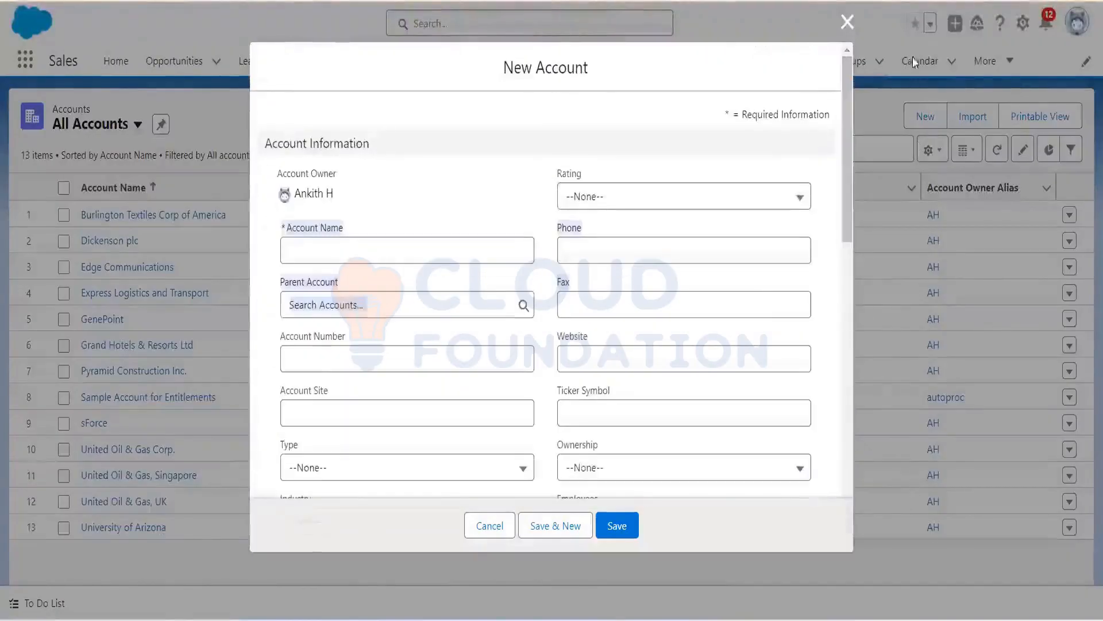
left_click(846, 23)
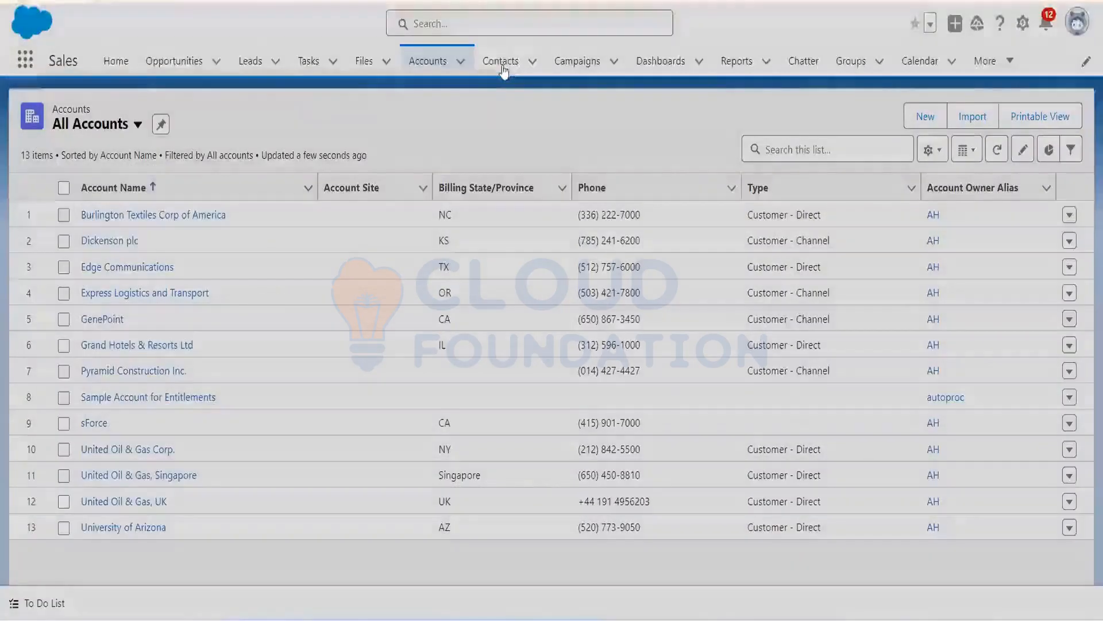
left_click(503, 69)
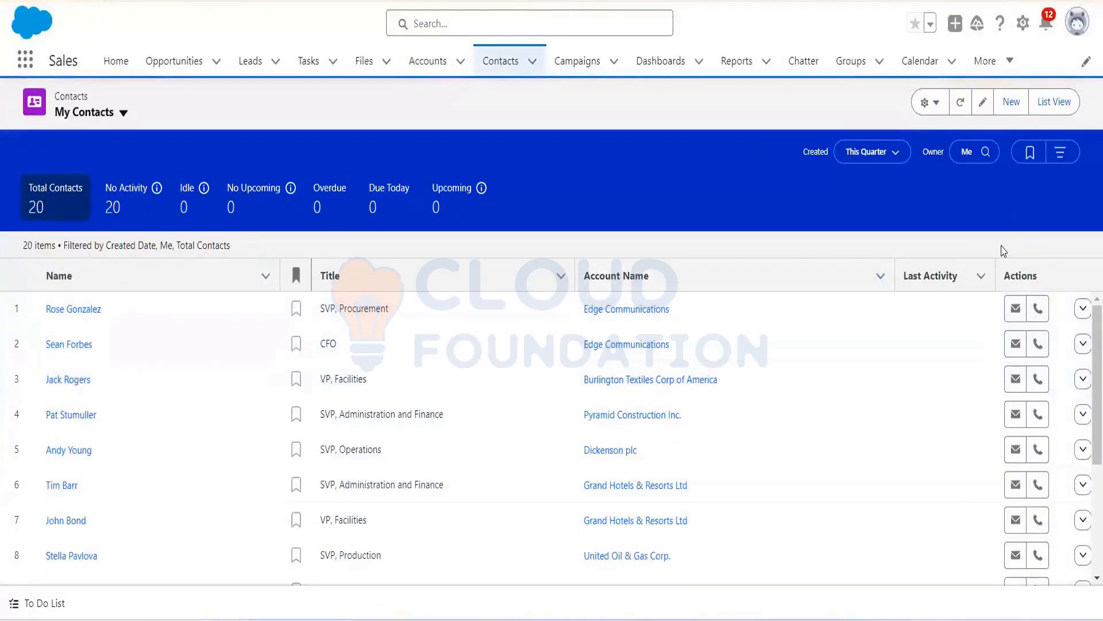
Step: Start a new contact with salutation Mr. and the contact's first and last names
left_click(1006, 103)
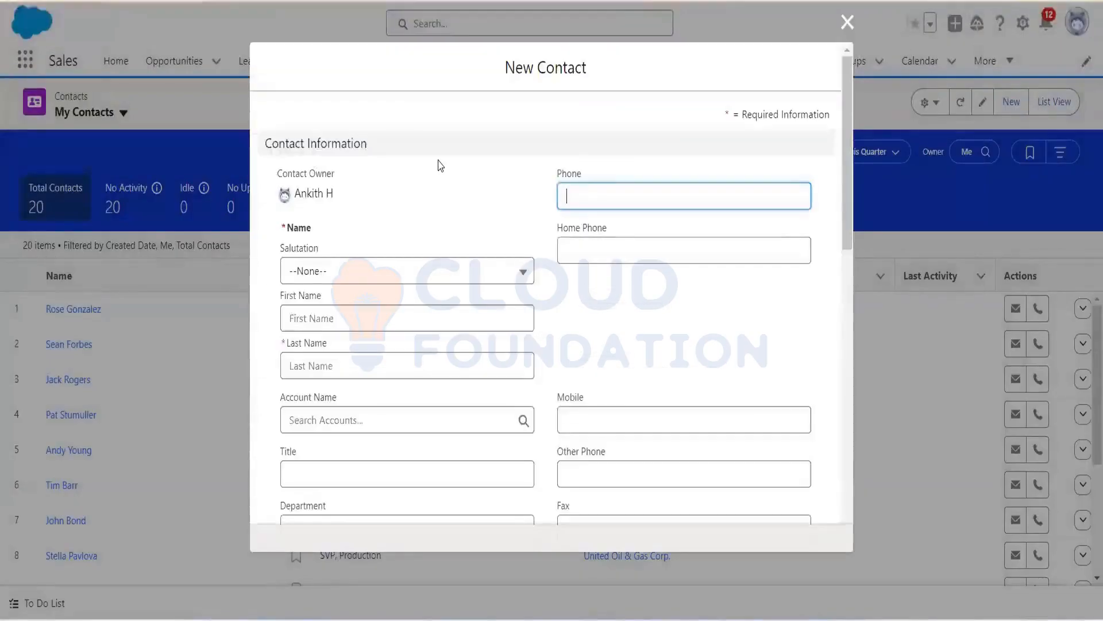
left_click(385, 282)
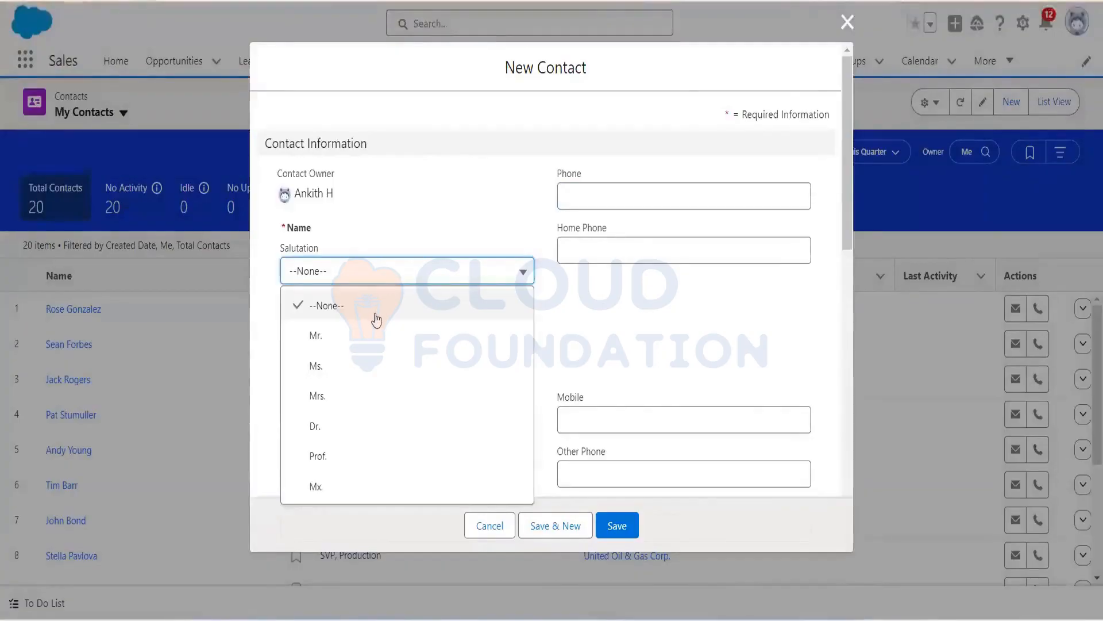
left_click(339, 337)
left_click(354, 320)
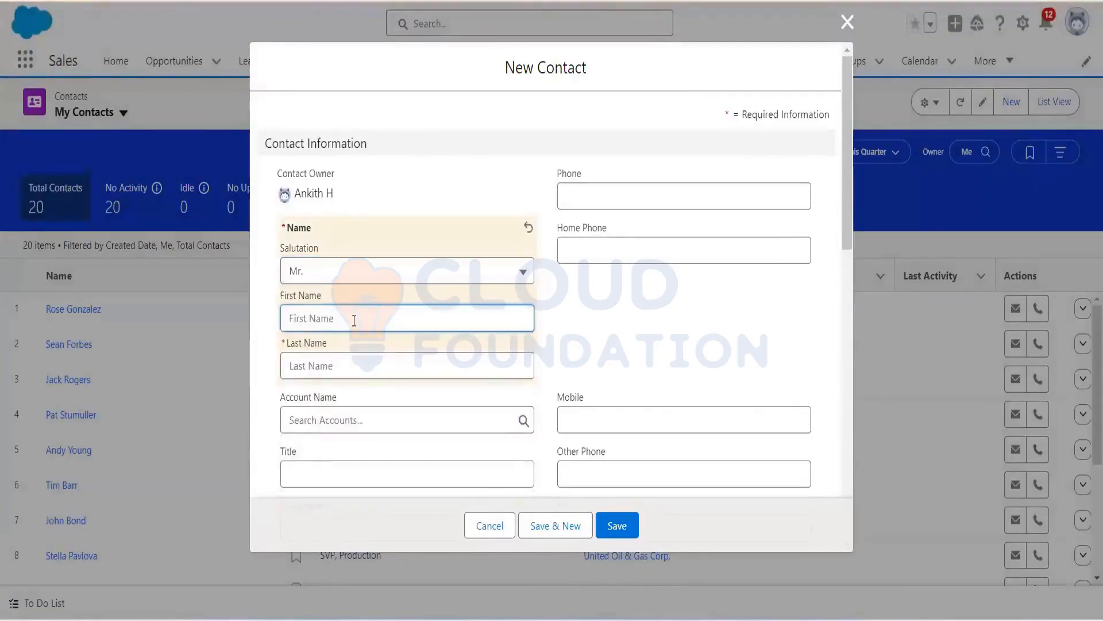
type("Ankith")
left_click(346, 363)
type("H")
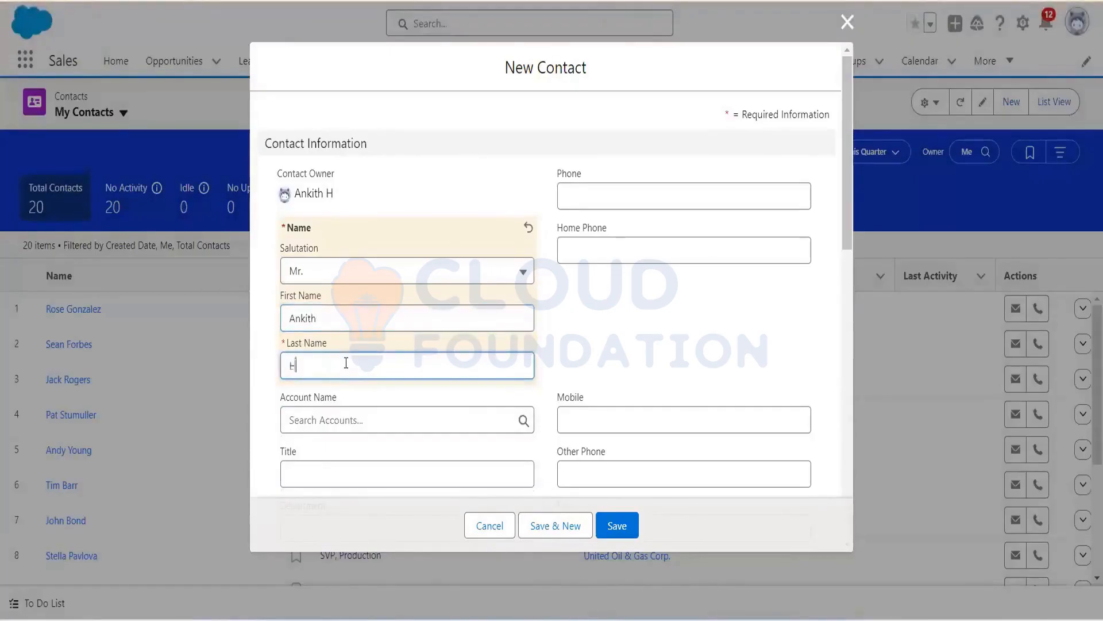
left_click(361, 420)
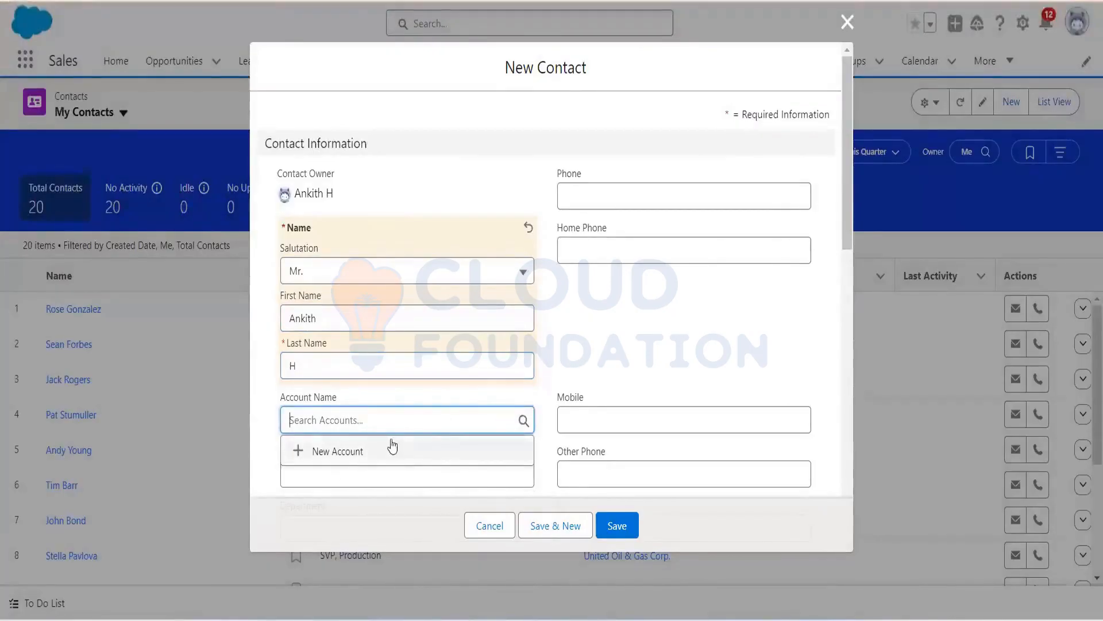
left_click(579, 364)
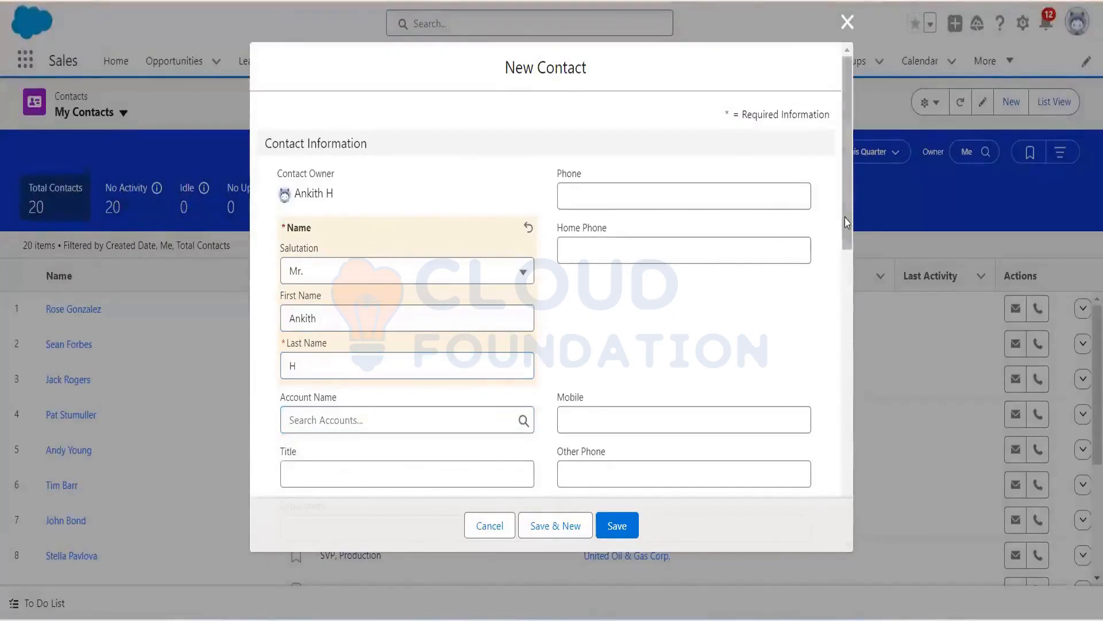
Step: Scroll down the form and fill in the contact's e-mail address
left_click_drag(847, 220, 865, 276)
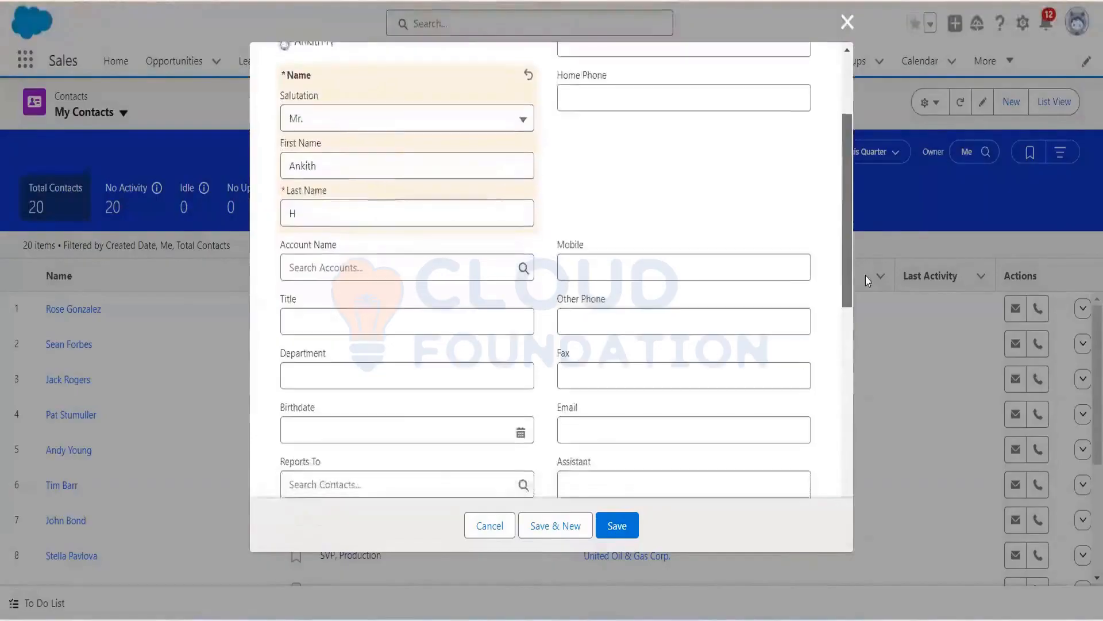
scroll(693, 336, "down", 2)
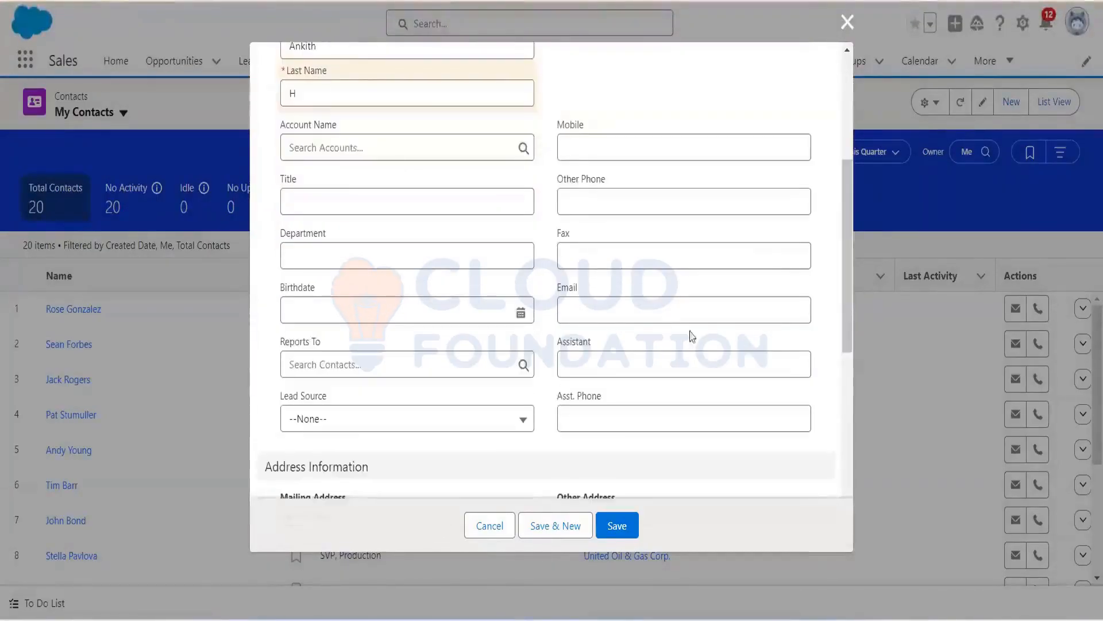
left_click(647, 312)
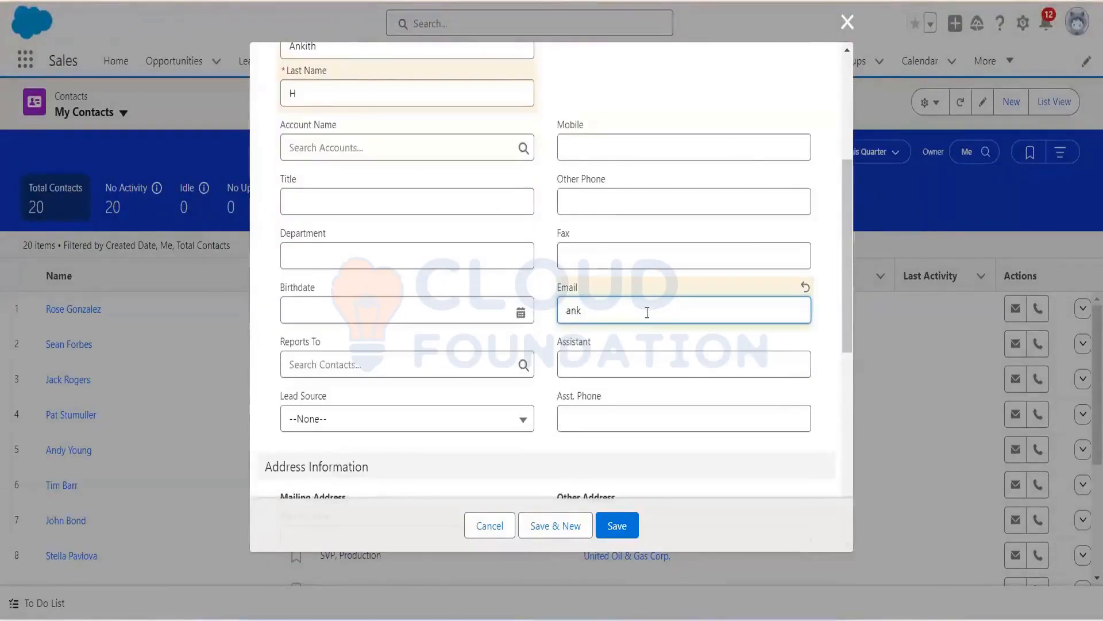
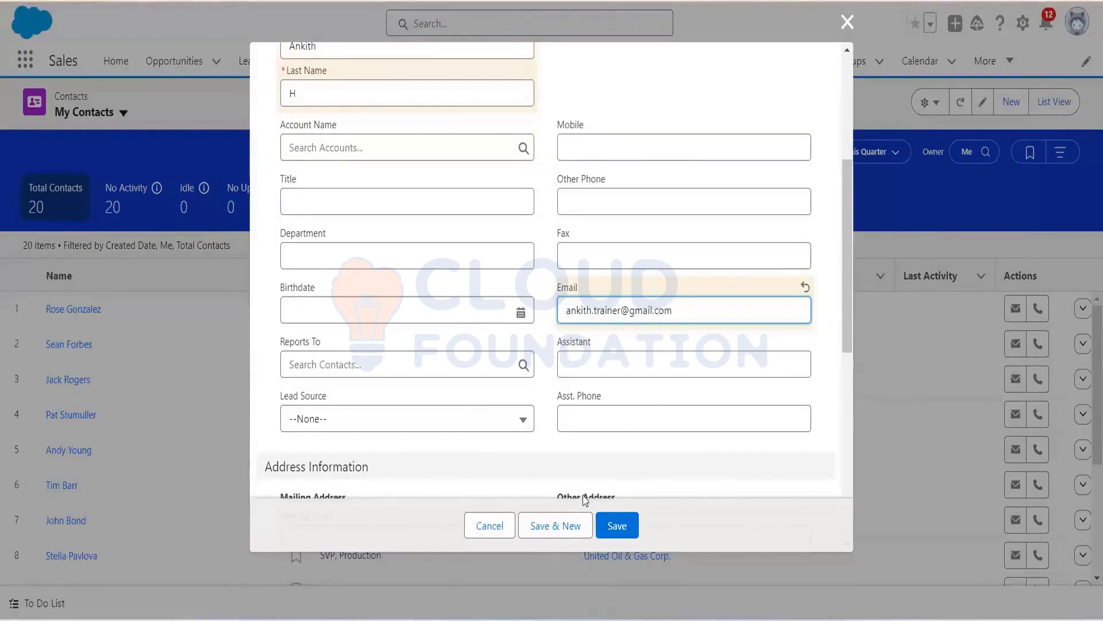
left_click_drag(855, 306, 875, 471)
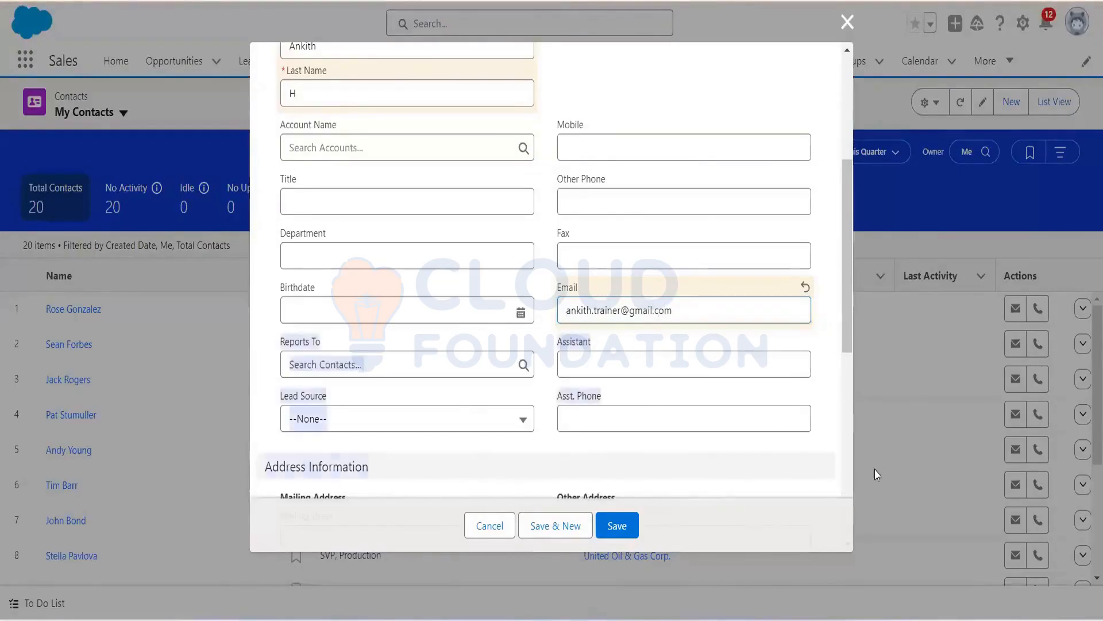
left_click_drag(847, 331, 870, 576)
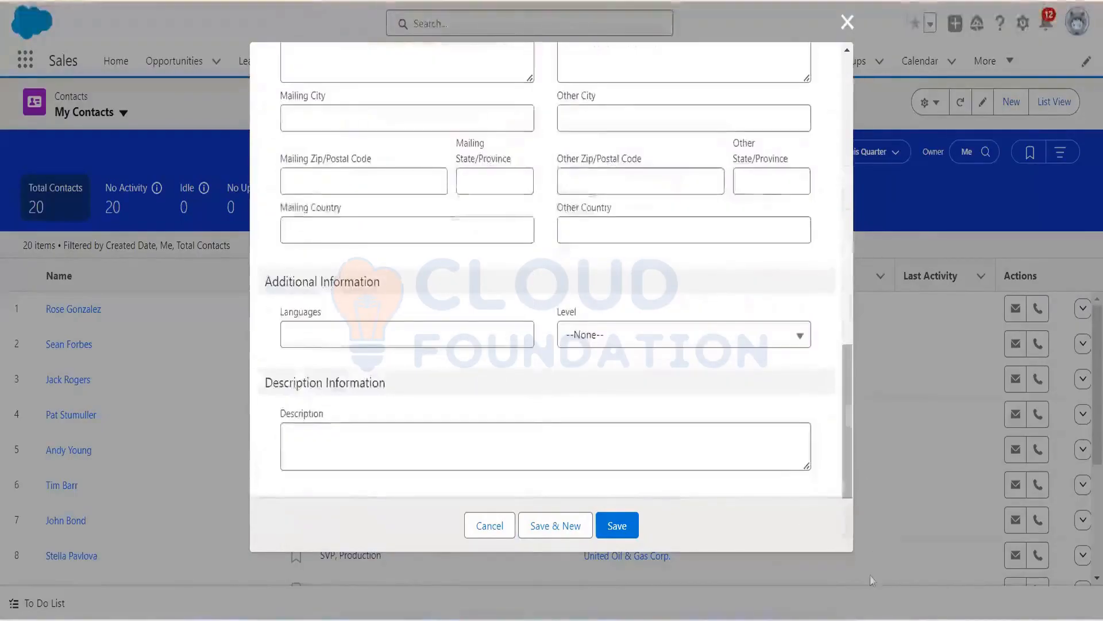
Step: Save the contact, view its Details tab, and start an e-mail to its address
left_click(617, 526)
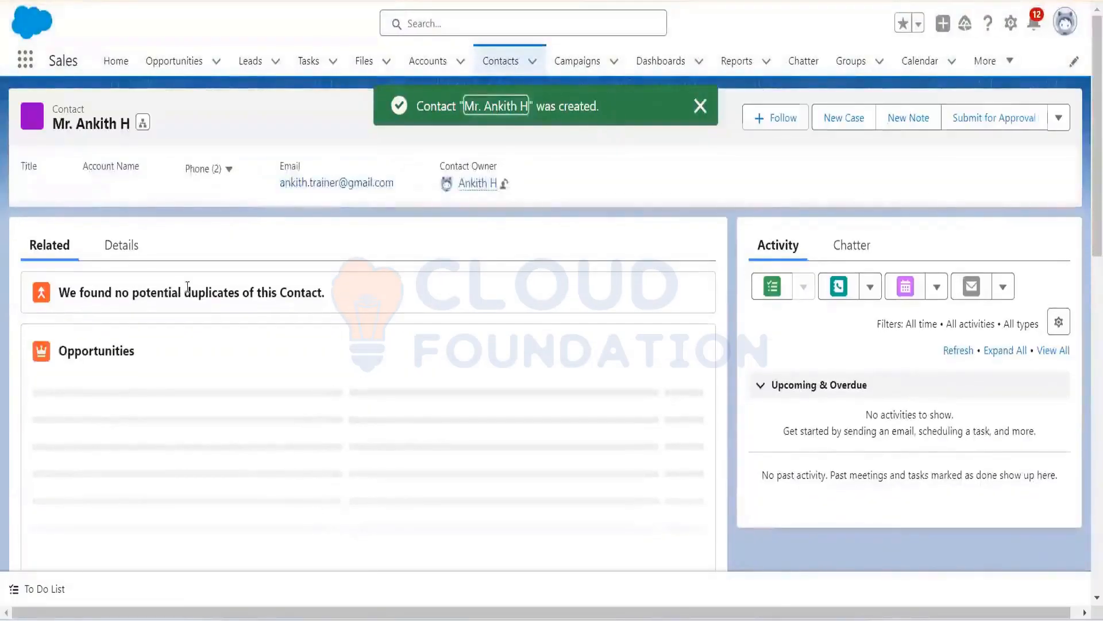
left_click(114, 256)
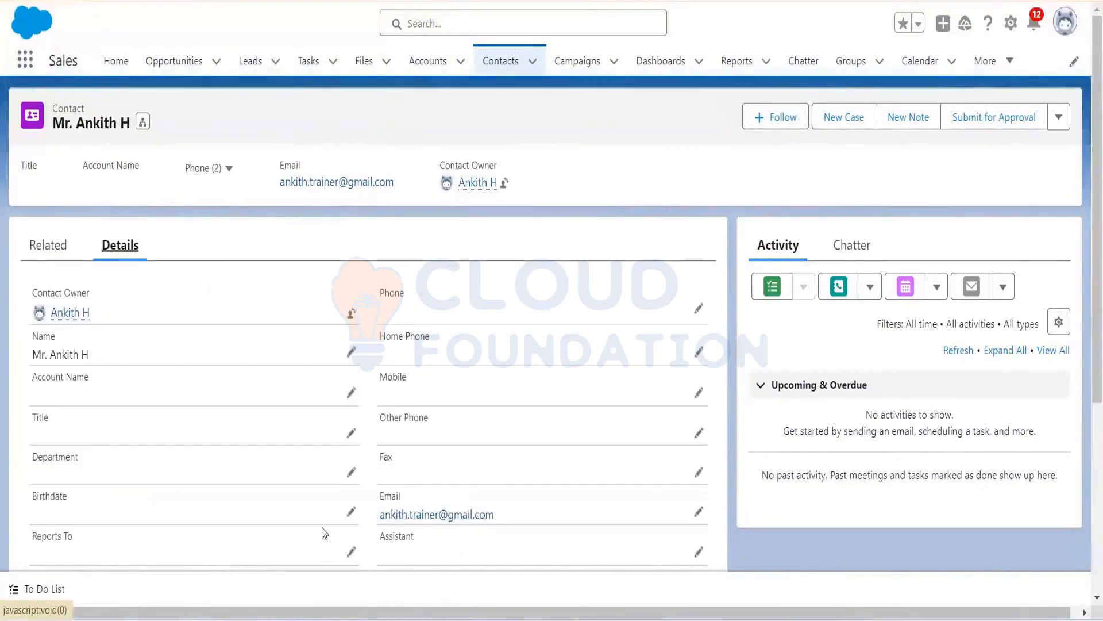
left_click(486, 521)
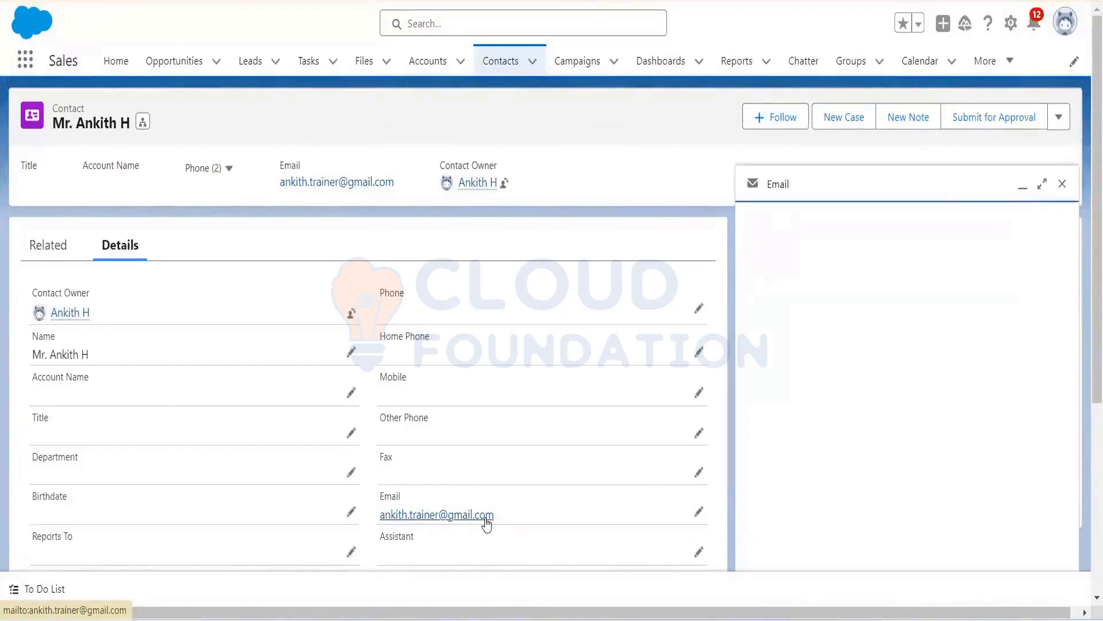